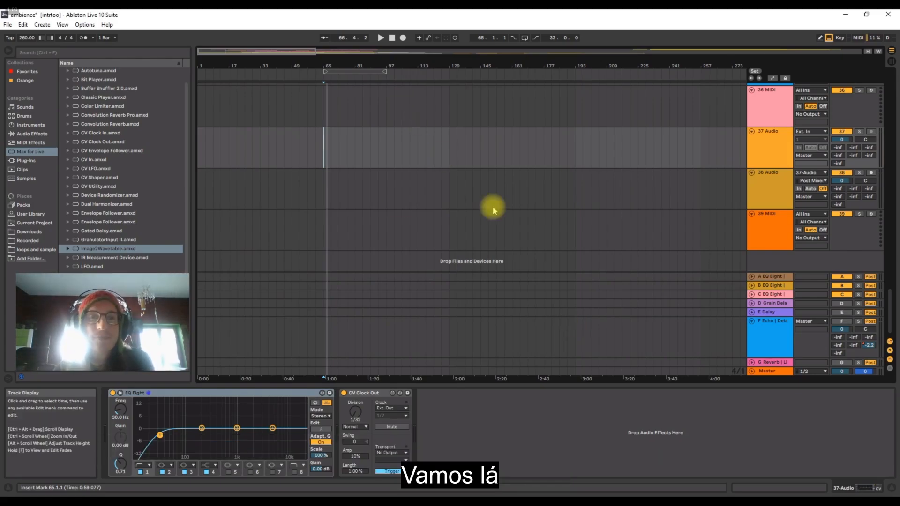
# Look through the existing tracks and play the arrangement from bar 65 for a while before stopping playback.
pyautogui.scroll(10, 344, 204)
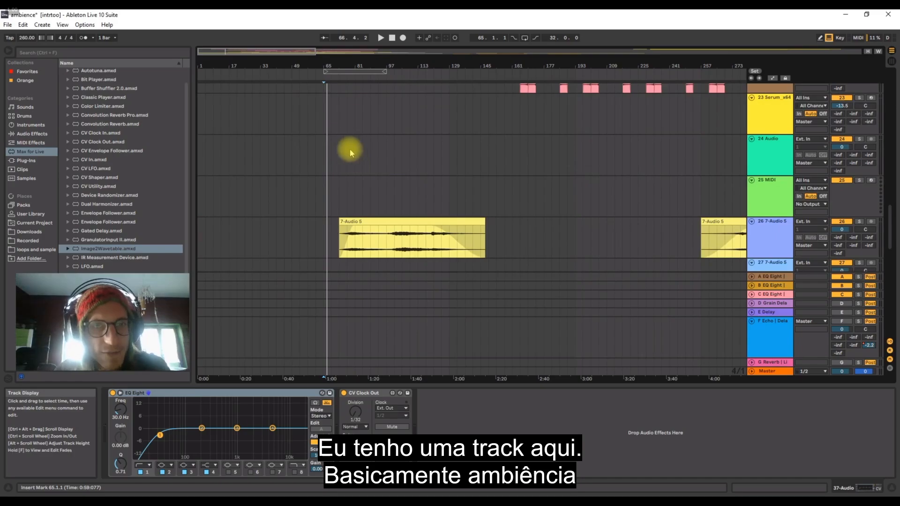
pyautogui.click(332, 168)
pyautogui.scroll(15, 333, 172)
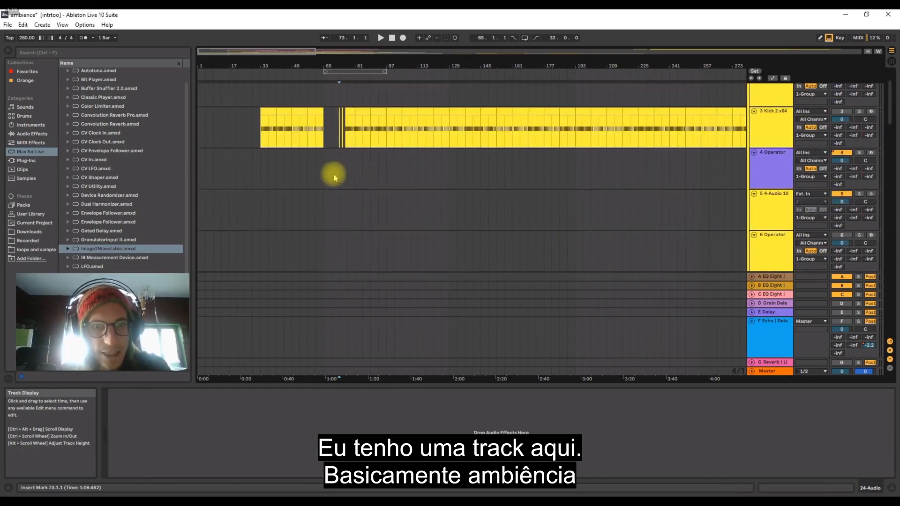
pyautogui.scroll(-18, 300, 204)
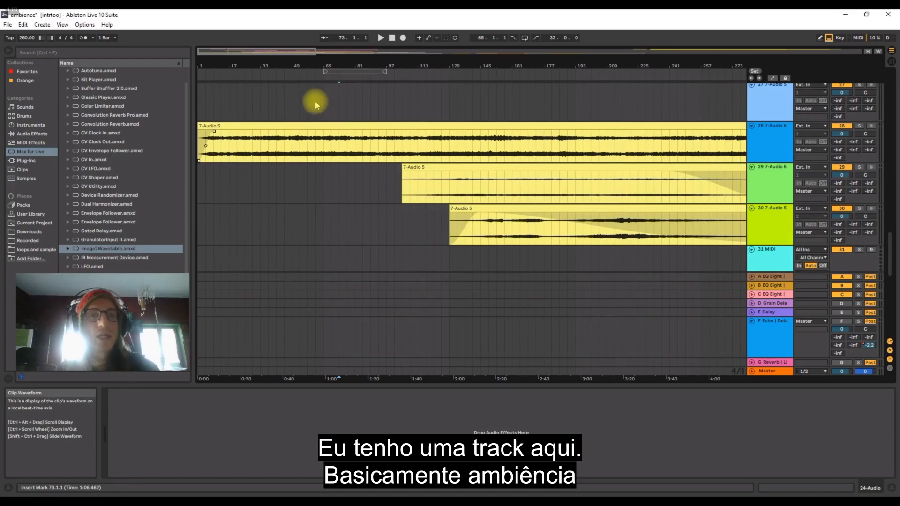
pyautogui.click(323, 103)
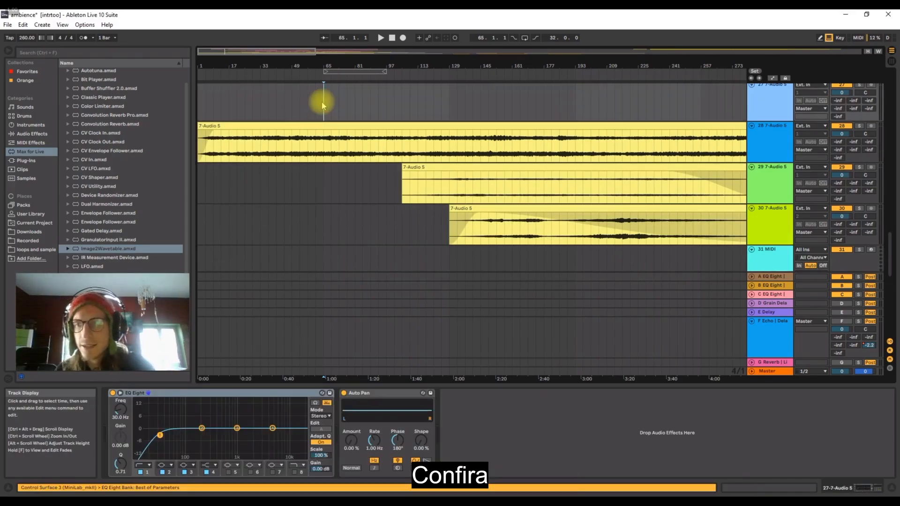
pyautogui.press('space')
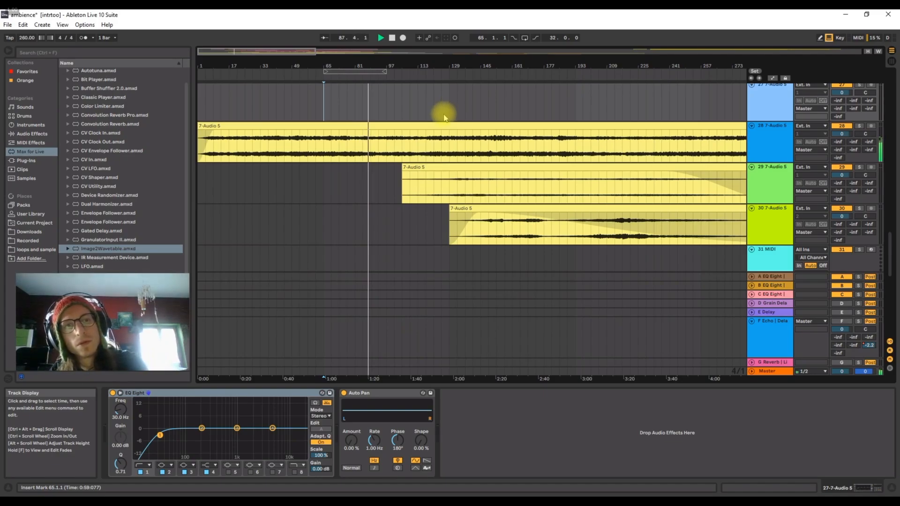
pyautogui.press('space')
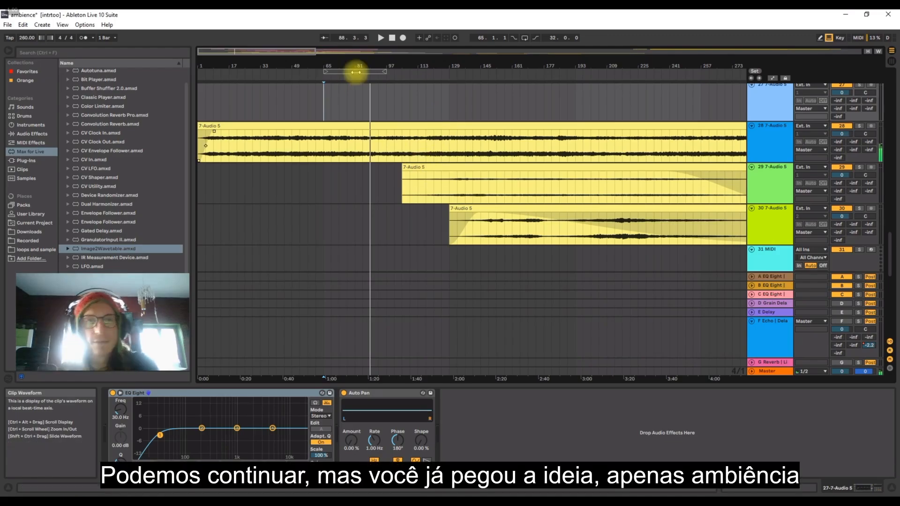
# Load the Operator instrument onto the empty MIDI track 39 at the end of the track list.
pyautogui.click(560, 151)
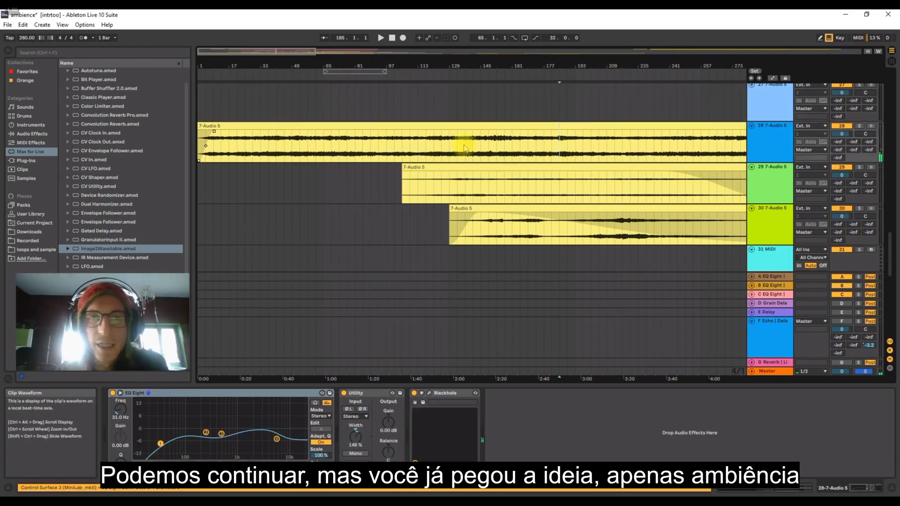
pyautogui.scroll(-10, 370, 263)
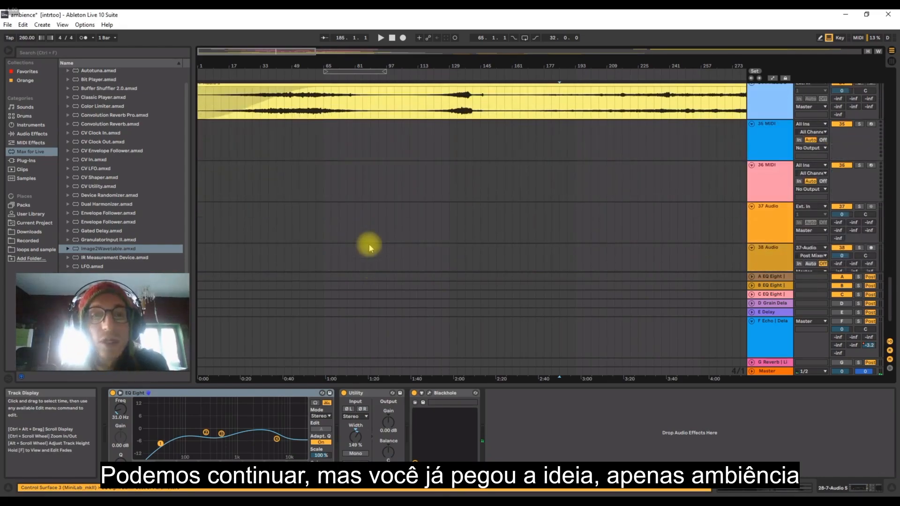
pyautogui.moveTo(333, 70); pyautogui.dragTo(332, 82)
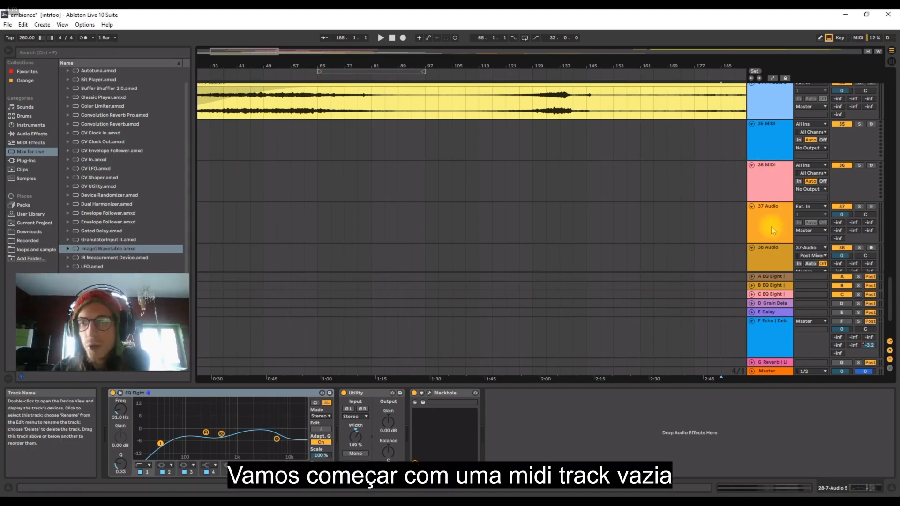
pyautogui.scroll(-3, 772, 226)
pyautogui.hotkey('ctrl', 'shift', 't')
pyautogui.click(766, 215)
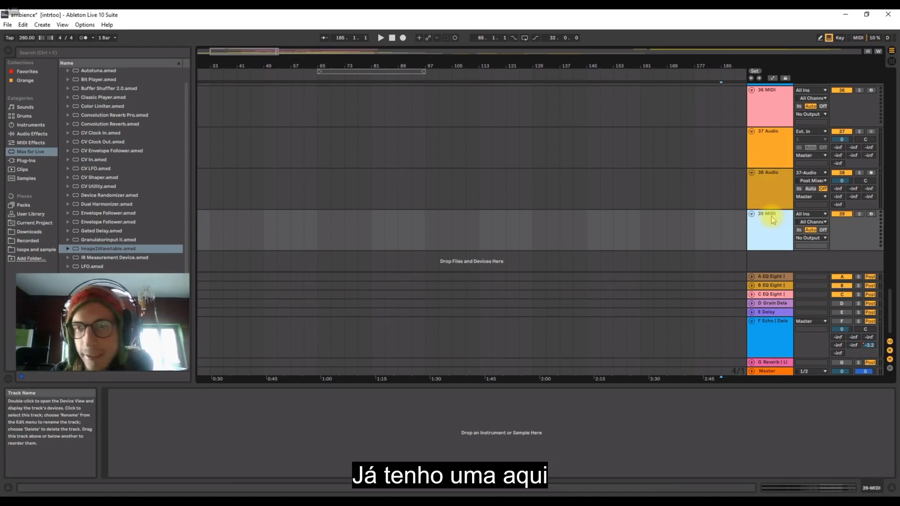
pyautogui.click(30, 125)
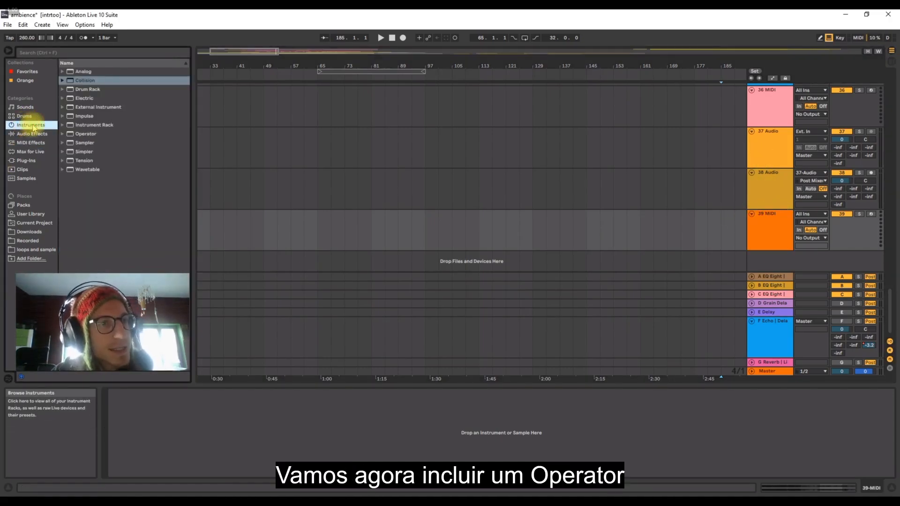
pyautogui.click(93, 135)
pyautogui.moveTo(208, 419); pyautogui.dragTo(772, 222)
pyautogui.click(771, 223)
# Insert a new MIDI track below track 39 and load another Operator instrument onto it.
pyautogui.click(42, 26)
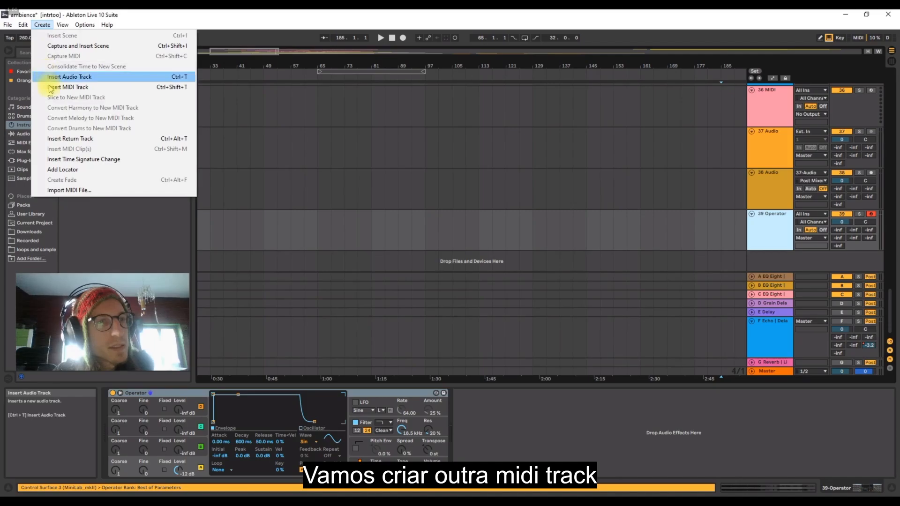
pyautogui.click(50, 88)
pyautogui.hotkey('ctrl', 'shift', 't')
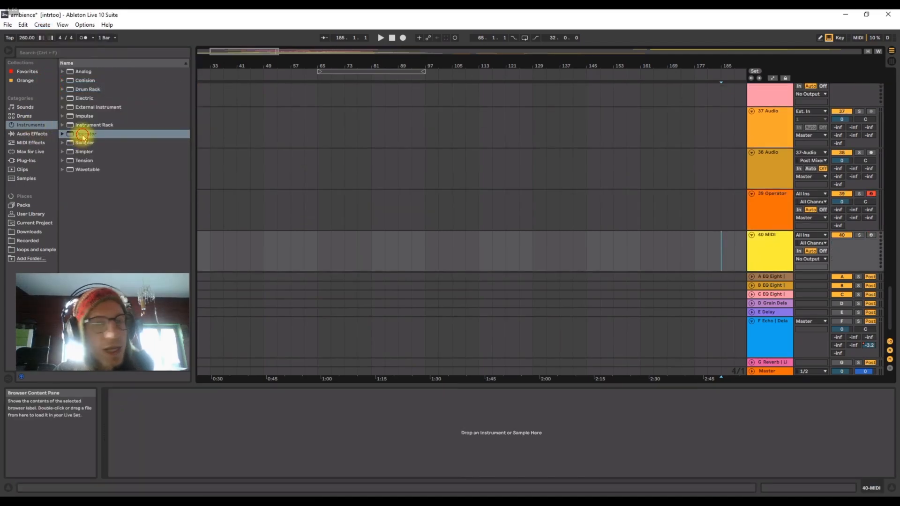
pyautogui.moveTo(82, 138); pyautogui.dragTo(775, 250)
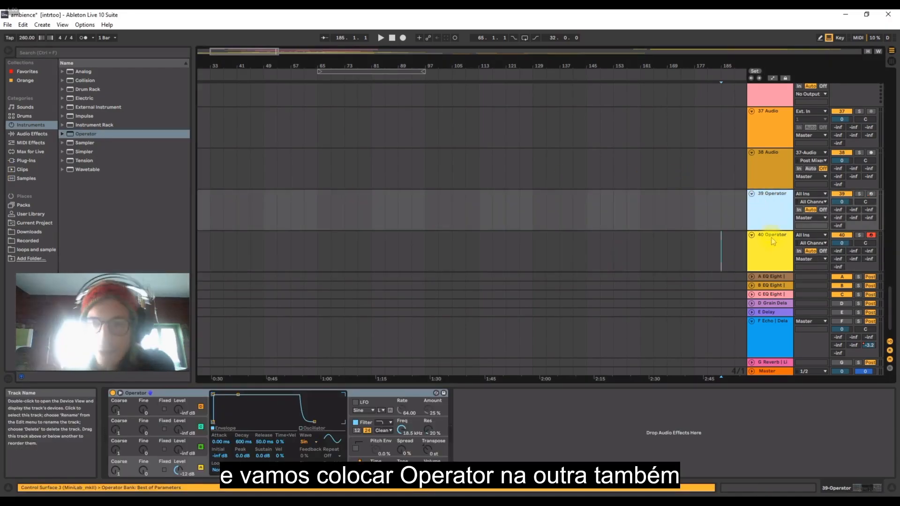
# Add the Max for Live MIDI effect Mono Sequencer in front of Operator on track 39.
pyautogui.click(769, 203)
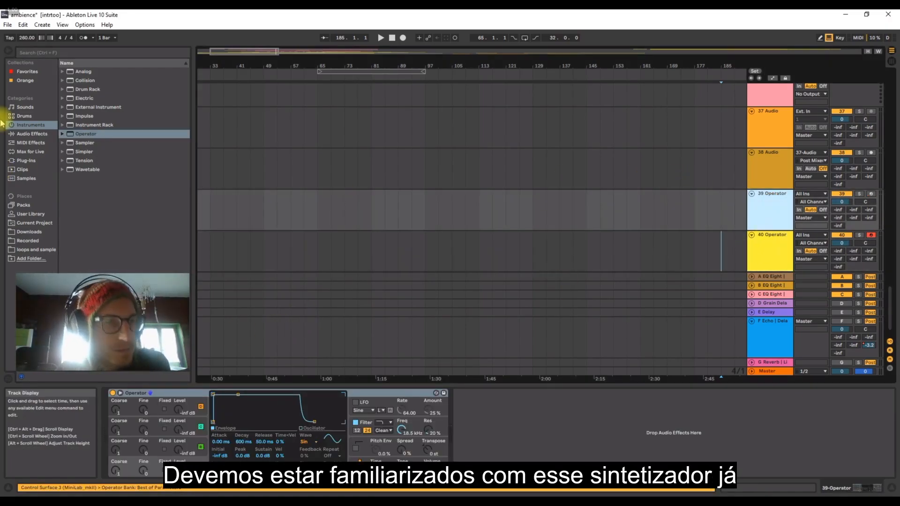
pyautogui.click(28, 151)
pyautogui.scroll(2, 70, 245)
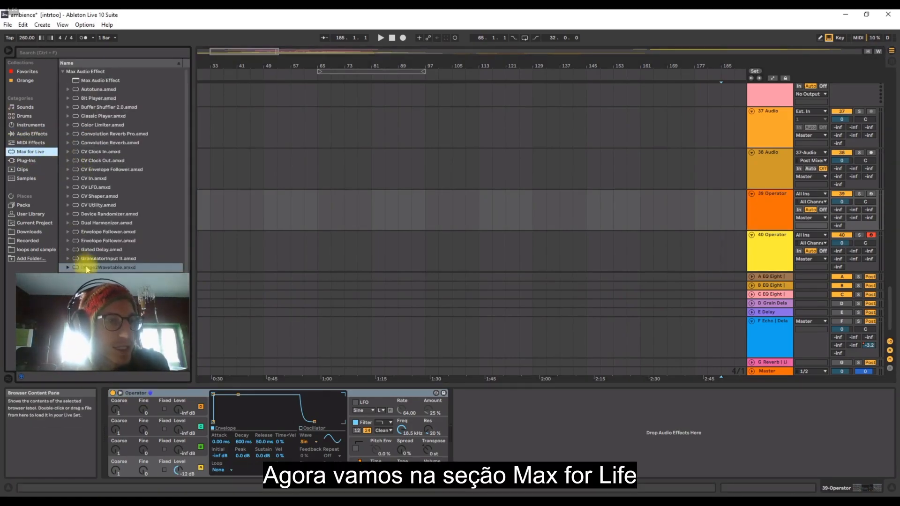
pyautogui.scroll(-3, 105, 270)
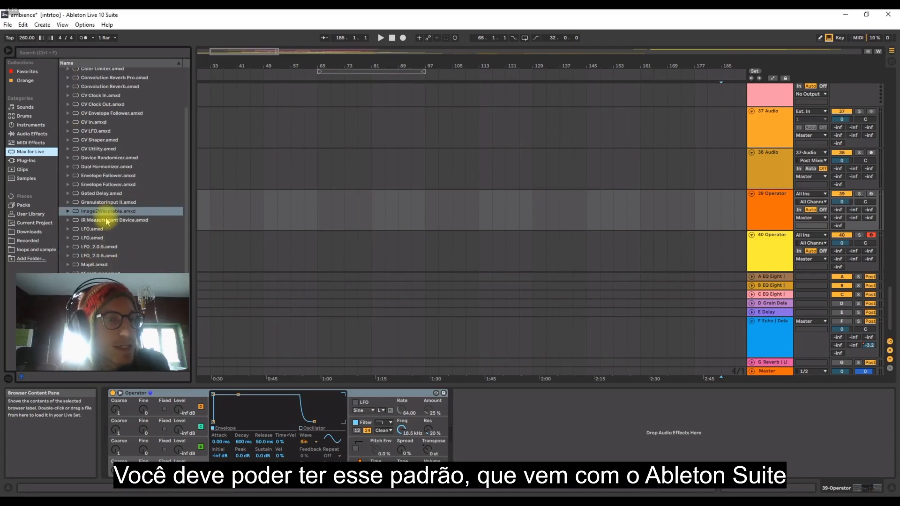
pyautogui.scroll(3, 100, 226)
pyautogui.scroll(-3, 100, 232)
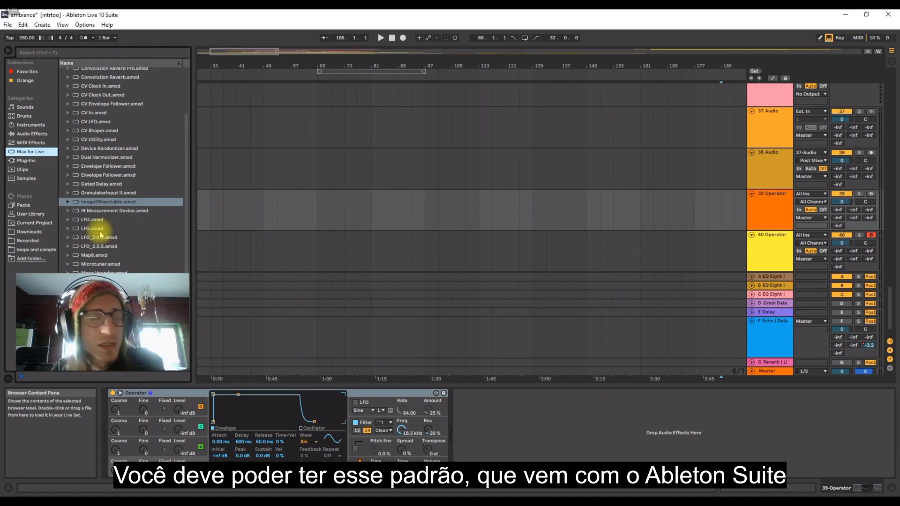
pyautogui.scroll(-5, 102, 239)
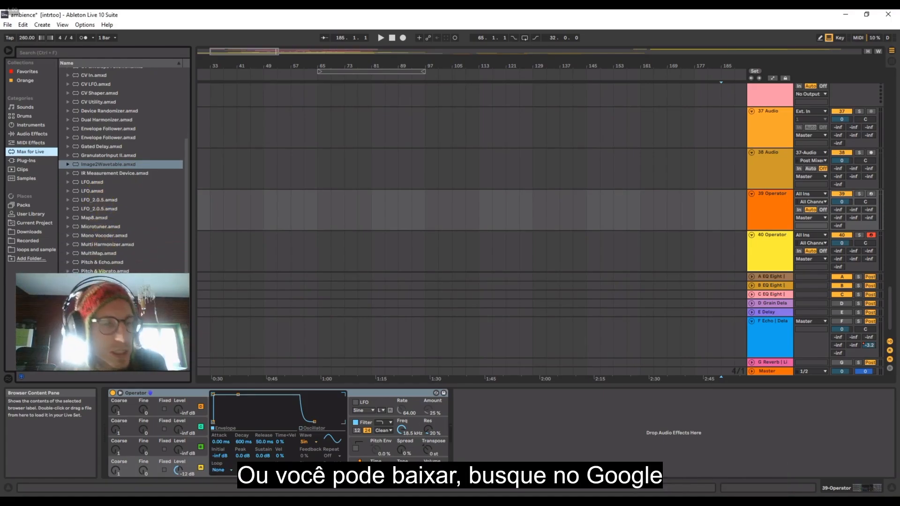
pyautogui.scroll(2, 90, 244)
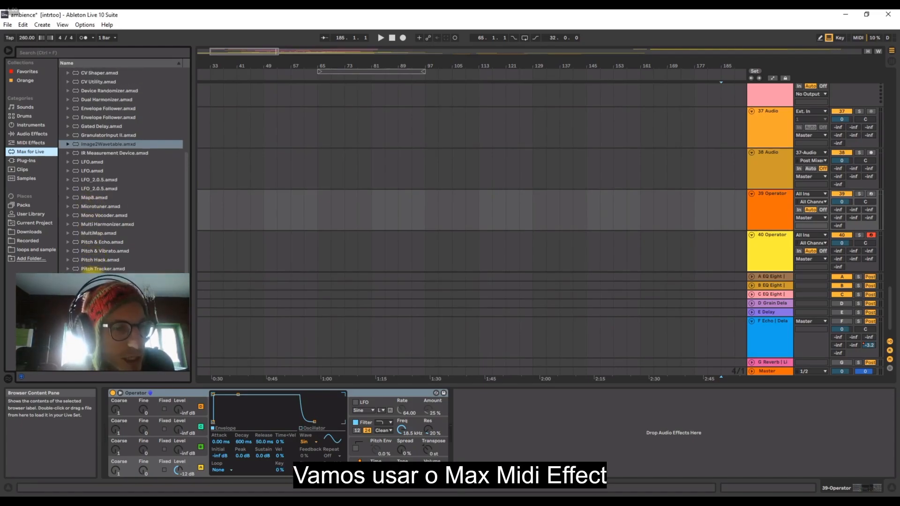
pyautogui.scroll(4, 85, 225)
pyautogui.scroll(-5, 86, 242)
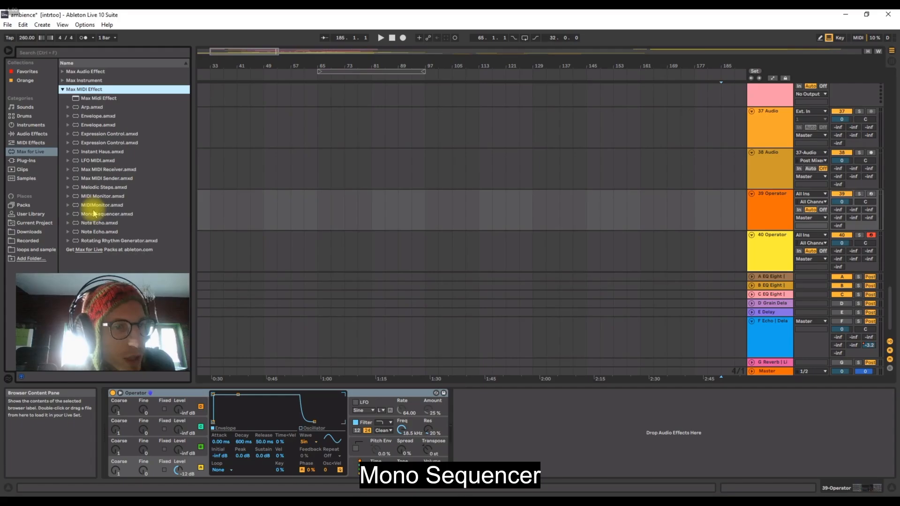
pyautogui.moveTo(93, 214); pyautogui.dragTo(107, 393)
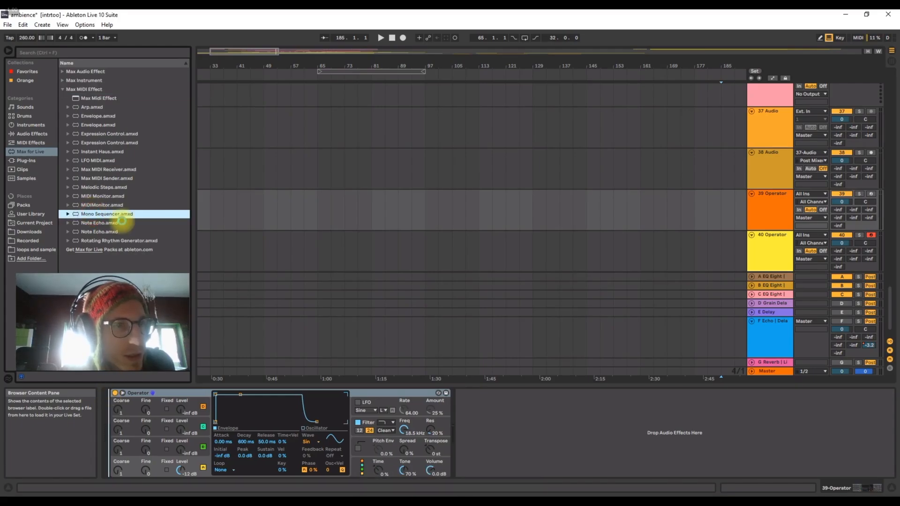
pyautogui.press('Return')
# Insert a third MIDI track below the second Operator track.
pyautogui.click(108, 242)
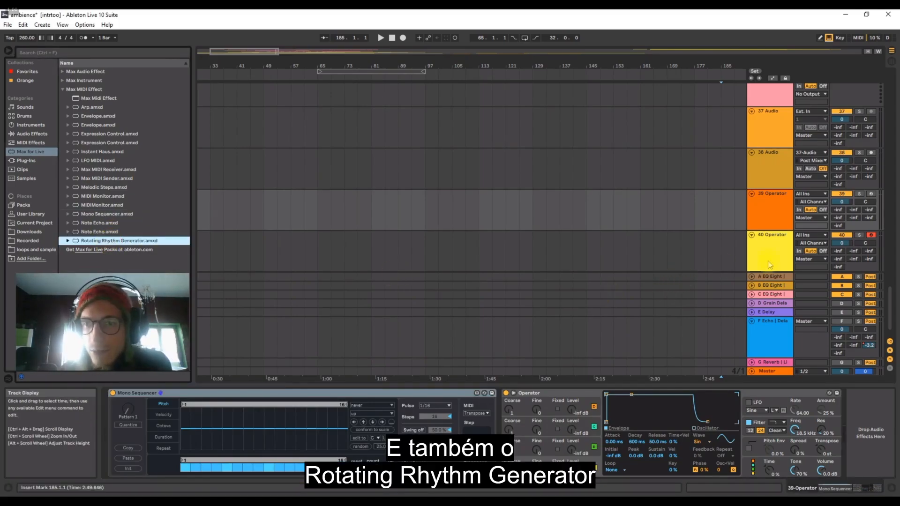
pyautogui.click(720, 249)
pyautogui.click(47, 26)
pyautogui.click(51, 86)
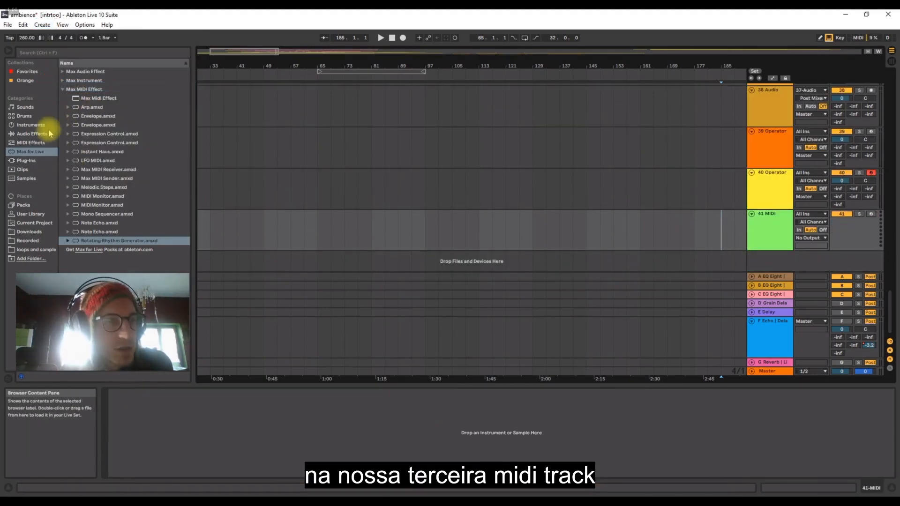
# Load the Rotating Rhythm Generator MIDI effect on track 41, followed by a Sampler instrument.
pyautogui.click(88, 271)
pyautogui.click(131, 429)
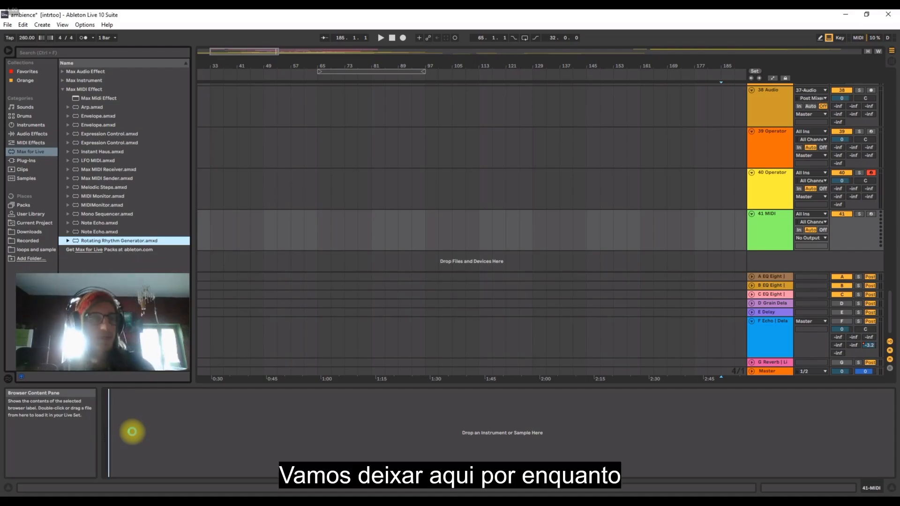
pyautogui.moveTo(132, 431); pyautogui.dragTo(130, 429)
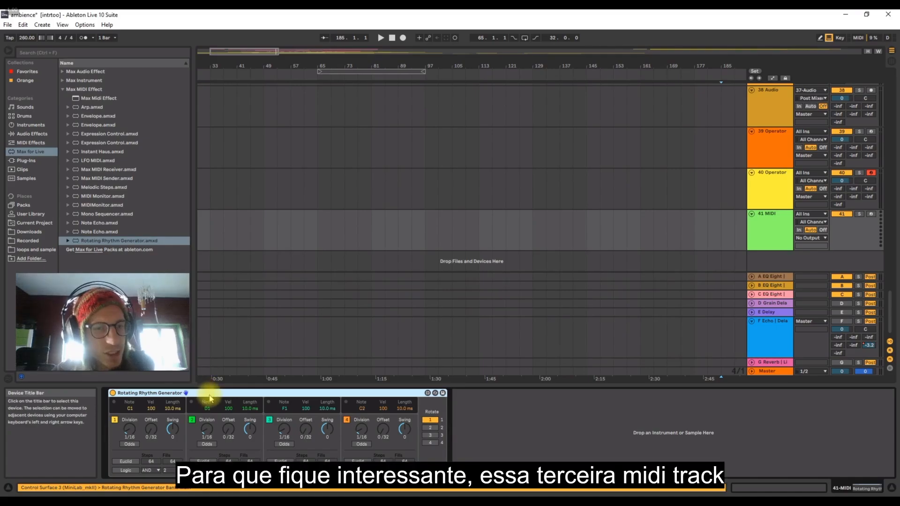
pyautogui.click(27, 124)
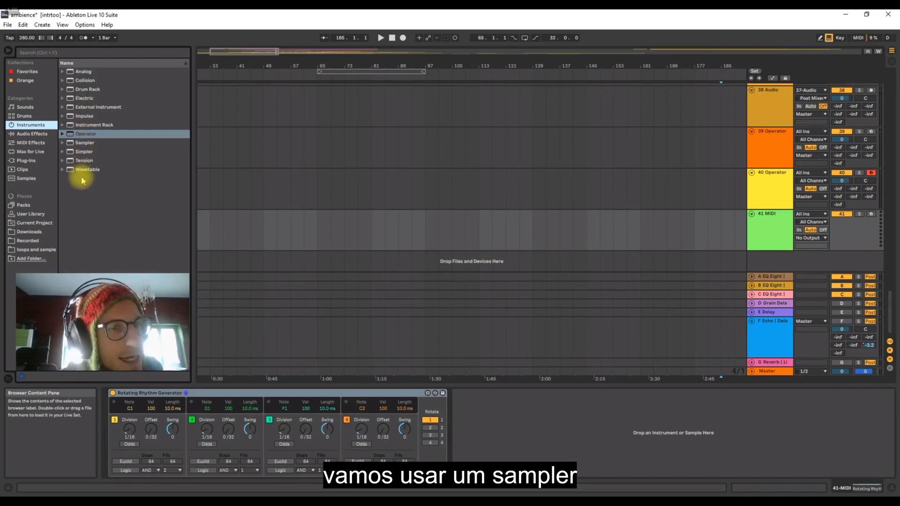
pyautogui.moveTo(82, 143); pyautogui.dragTo(558, 438)
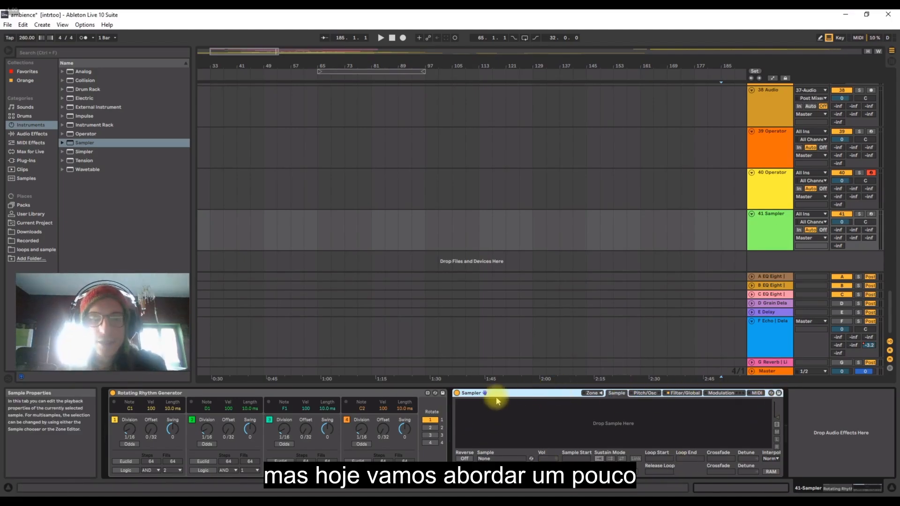
# Select the first Operator track, number 39, and arm it for recording.
pyautogui.click(779, 151)
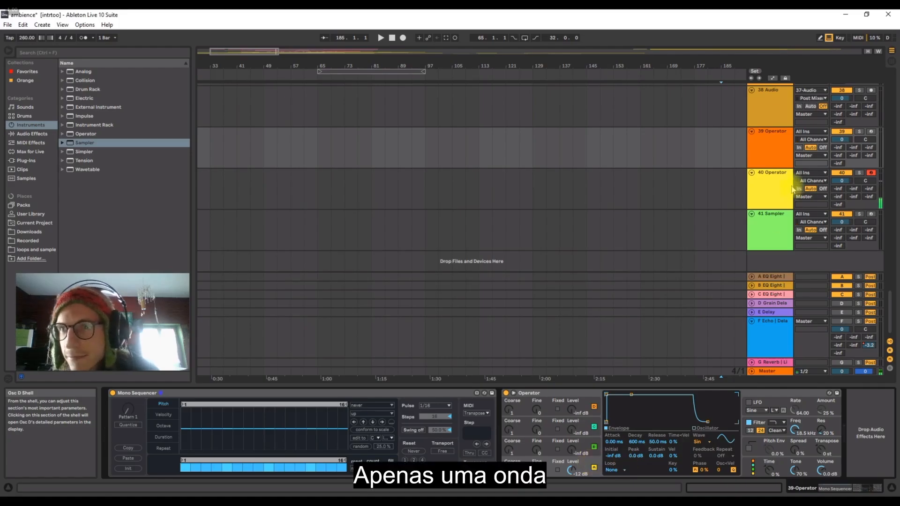
pyautogui.click(872, 132)
pyautogui.click(792, 147)
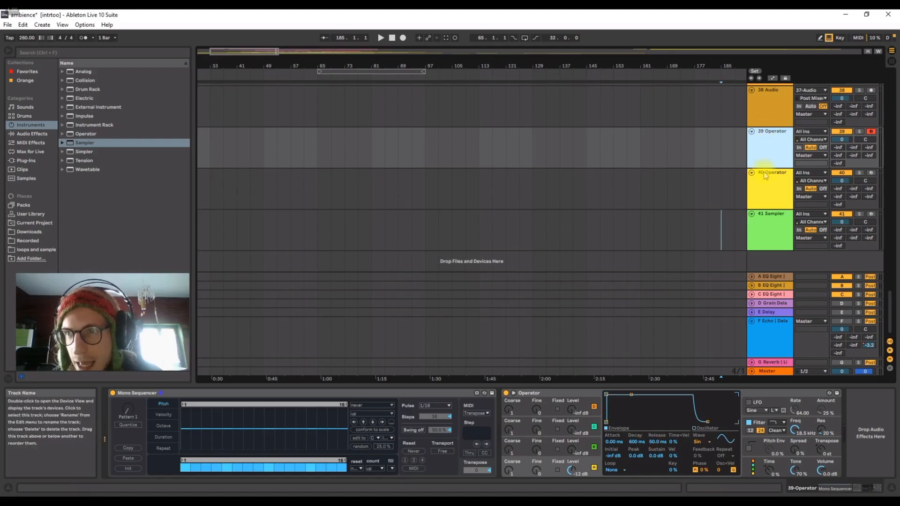
# Deactivate the Mono Sequencer on track 39 and enable Operator's pitch envelope with an amount of 100%.
pyautogui.click(749, 449)
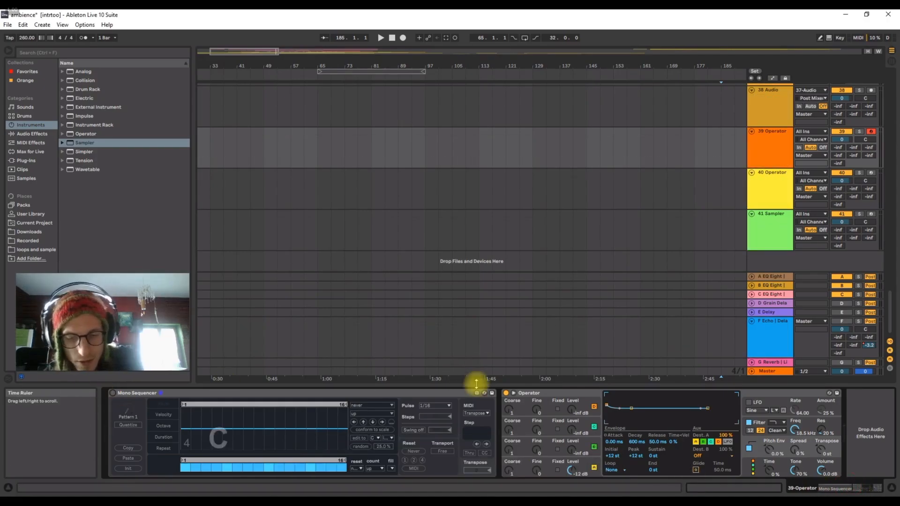
pyautogui.press('m')
pyautogui.moveTo(765, 450); pyautogui.dragTo(766, 450)
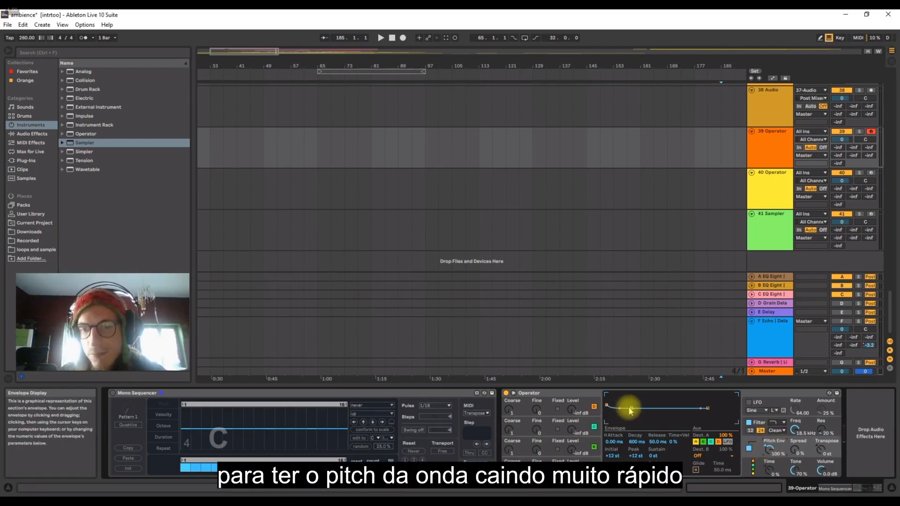
# Shape Operator's pitch envelope into a fast kick drop with decay about 65.7 ms, peak +24 st, and sustain and end at -48 st.
pyautogui.moveTo(631, 413); pyautogui.dragTo(626, 422)
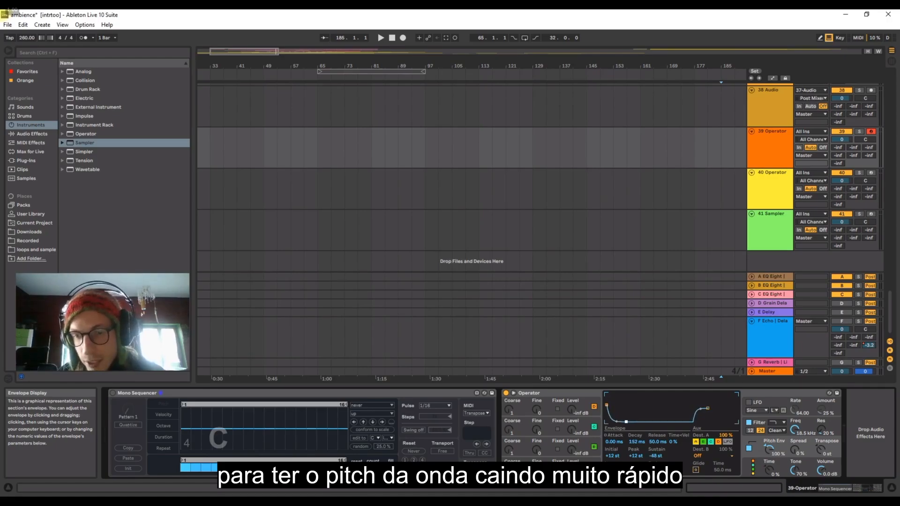
pyautogui.moveTo(708, 408); pyautogui.dragTo(708, 422)
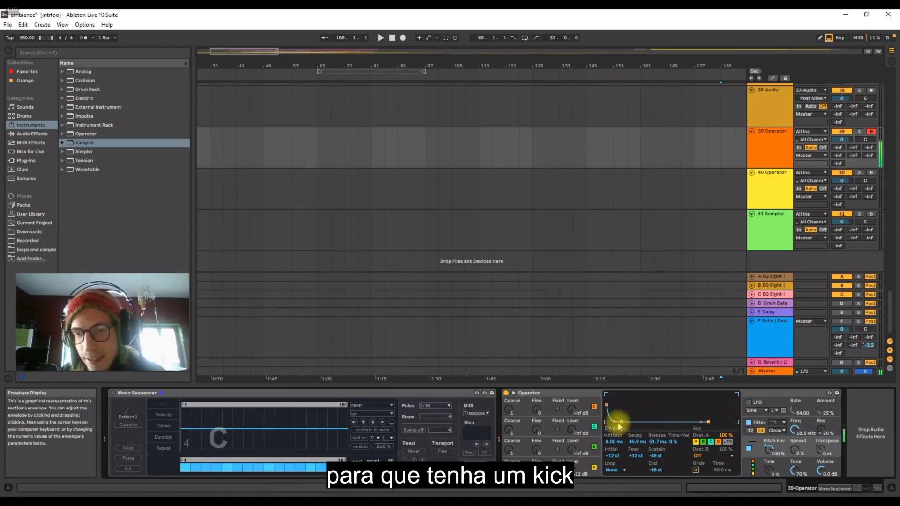
pyautogui.moveTo(621, 422); pyautogui.dragTo(623, 423)
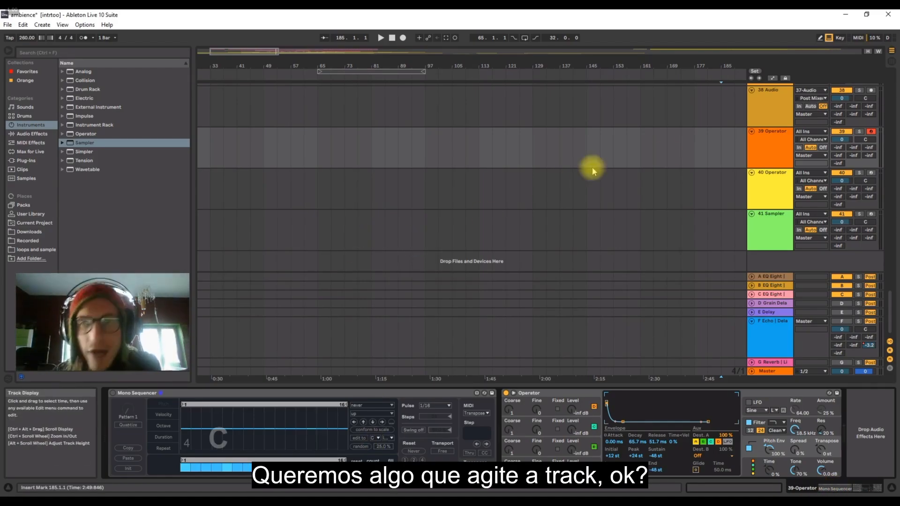
# Select the second Operator track, number 40, solo and arm it for recording, and show the automation lanes.
pyautogui.click(761, 144)
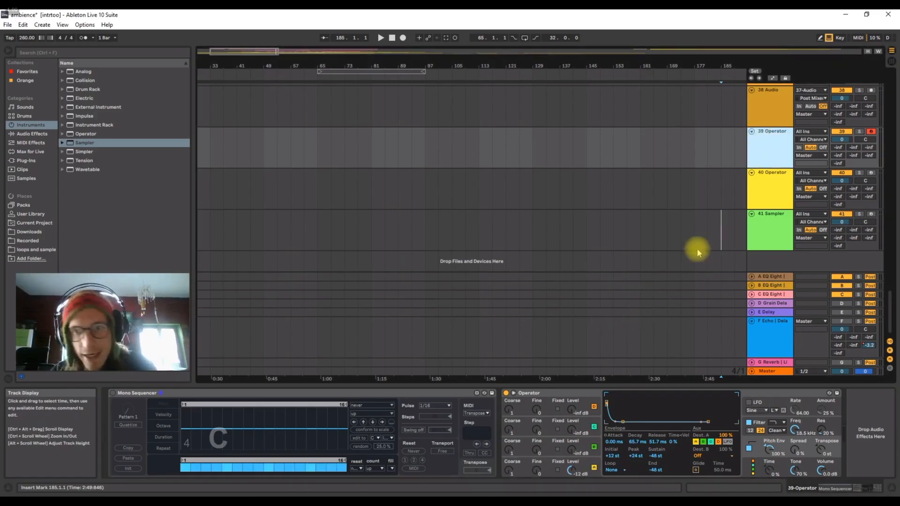
pyautogui.click(770, 185)
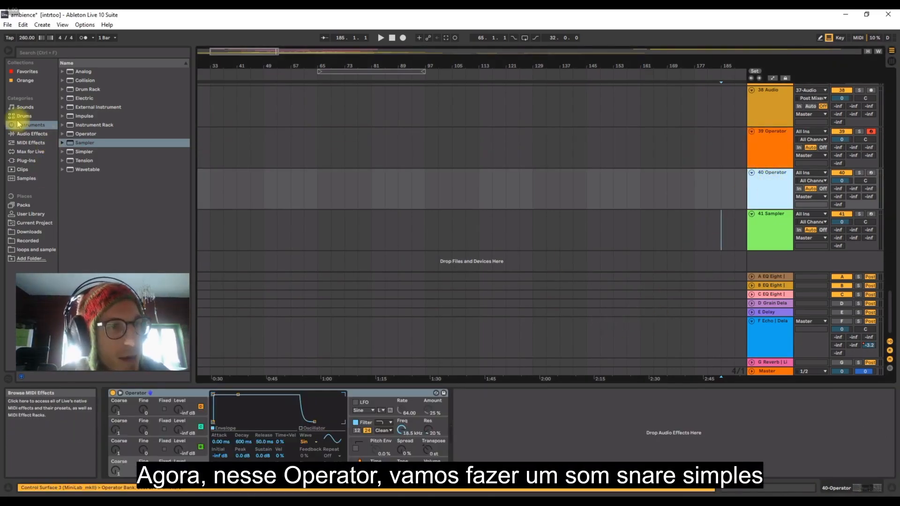
pyautogui.click(184, 464)
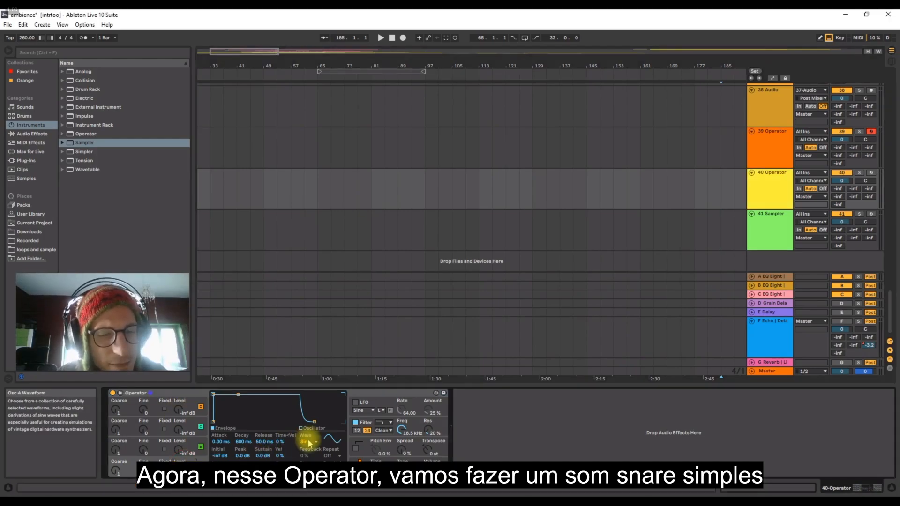
pyautogui.click(859, 173)
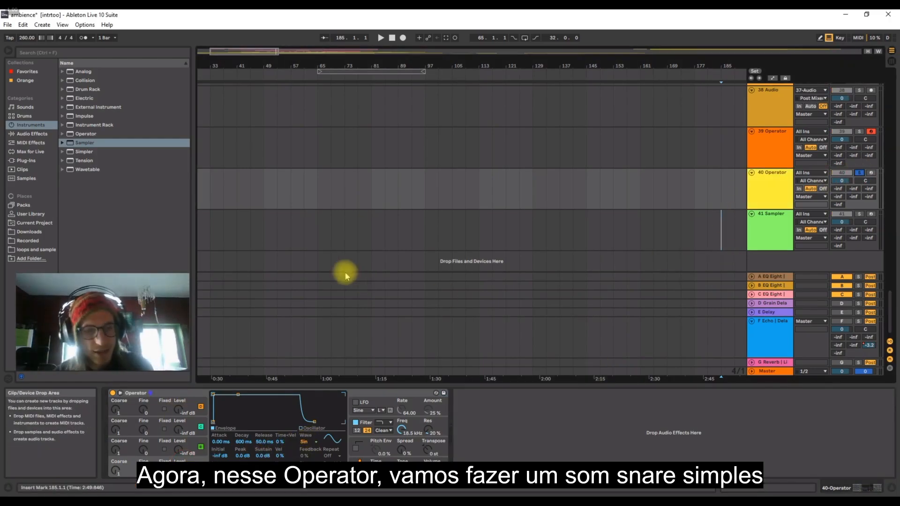
pyautogui.press('a')
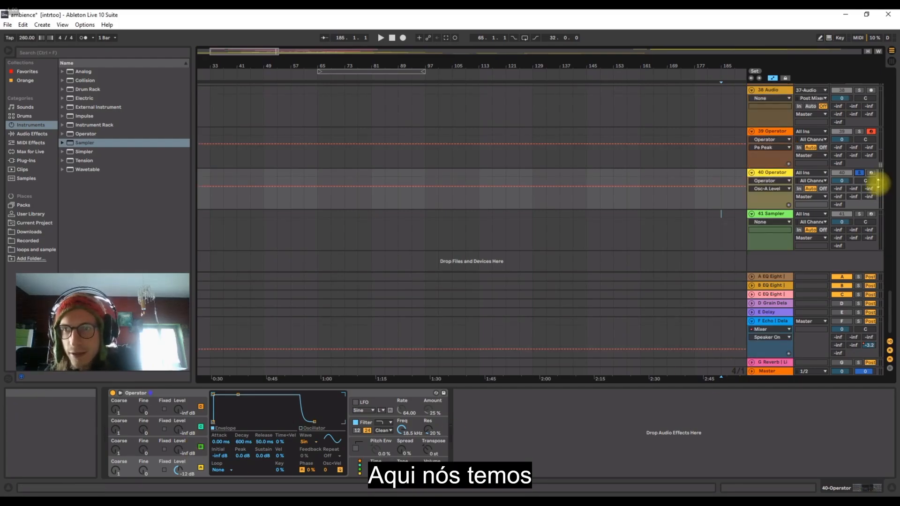
pyautogui.click(871, 173)
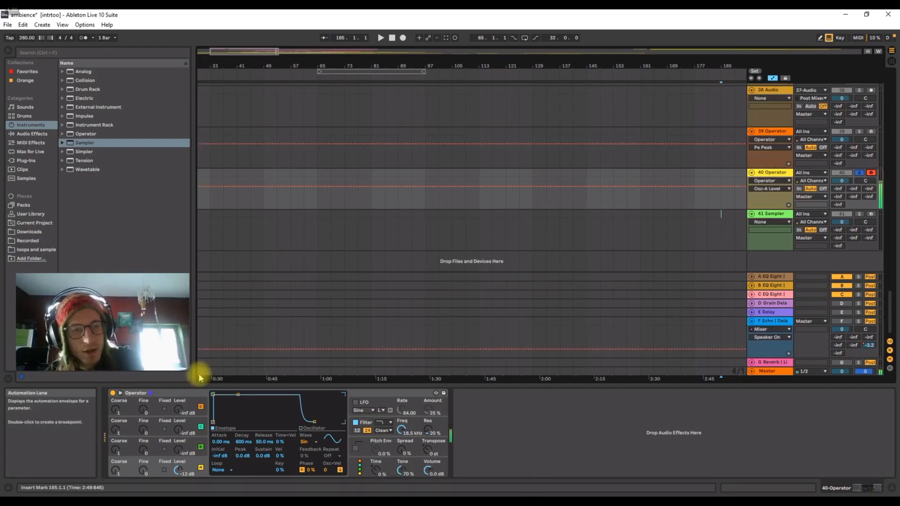
# Set oscillator A to Noise White and lower the filter frequency to about 47.5 Hz with a filter envelope amount of 70%.
pyautogui.click(304, 442)
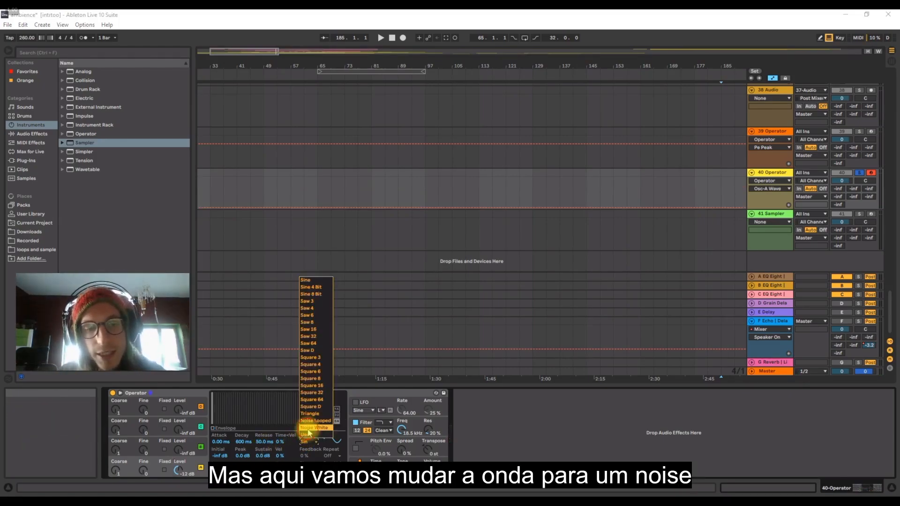
pyautogui.click(310, 428)
pyautogui.moveTo(401, 430); pyautogui.dragTo(402, 436)
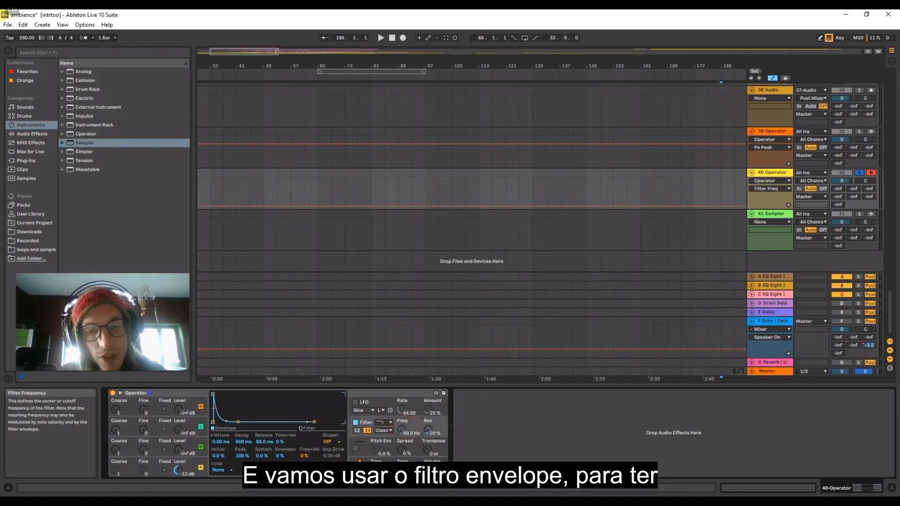
pyautogui.moveTo(291, 456)
pyautogui.mouseDown()
pyautogui.moveTo(291, 433)
pyautogui.moveTo(285, 460)
pyautogui.mouseUp()
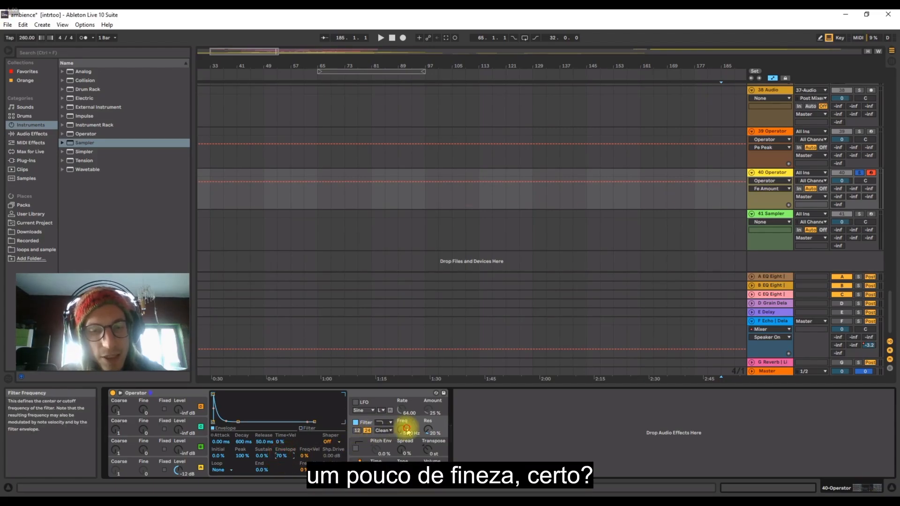
pyautogui.moveTo(402, 427); pyautogui.dragTo(406, 435)
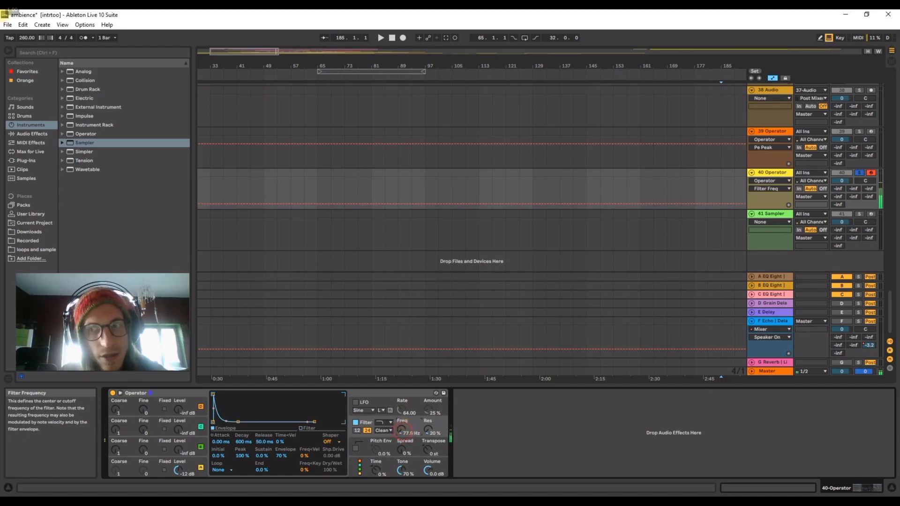
pyautogui.moveTo(404, 435); pyautogui.dragTo(401, 428)
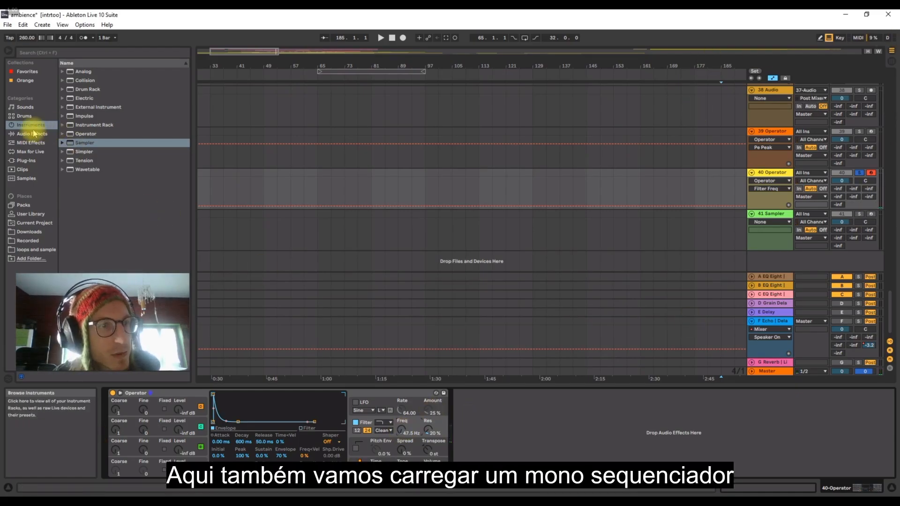
# Load the Max for Live Mono Sequencer before the Operator on track 40.
pyautogui.click(25, 152)
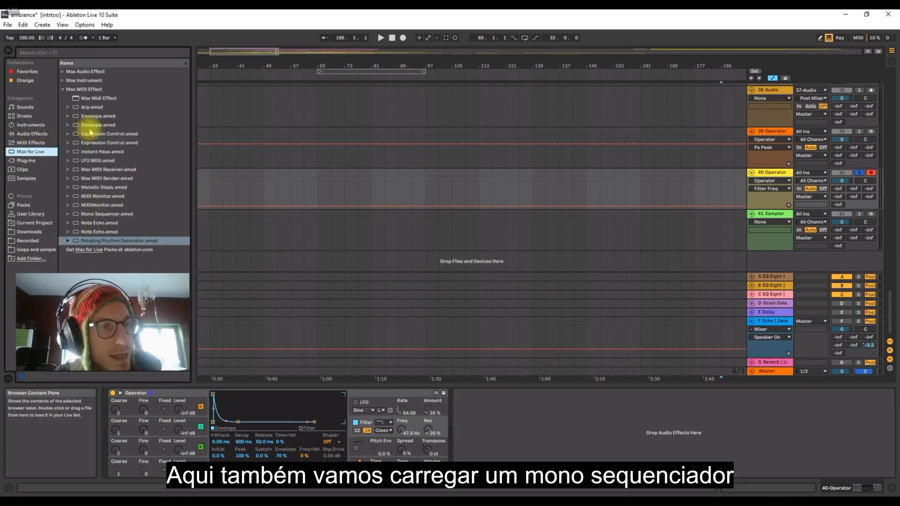
pyautogui.click(107, 214)
pyautogui.click(110, 403)
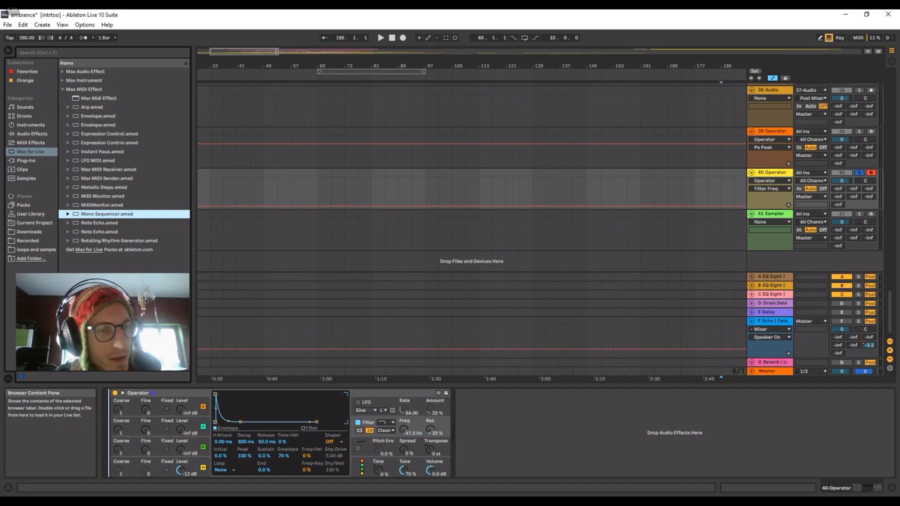
pyautogui.click(768, 172)
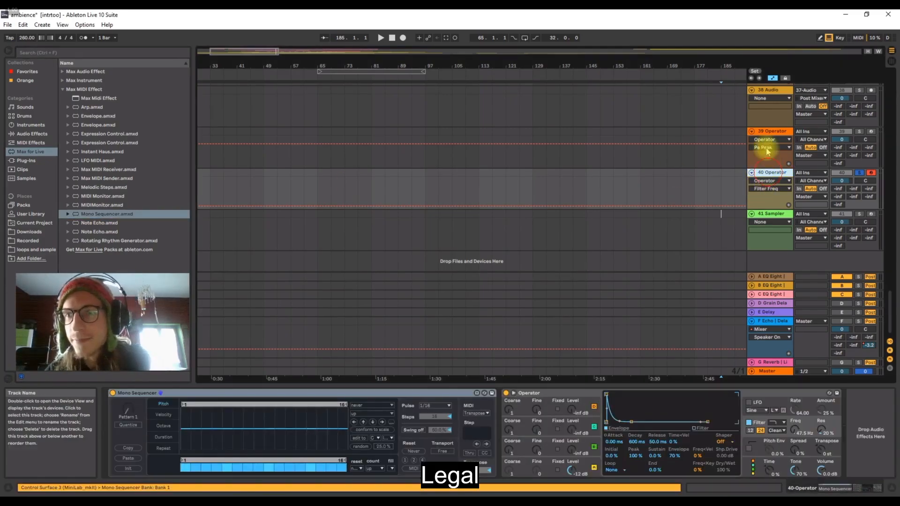
# Arm and solo the kick Operator track, number 39, and audition its Mono Sequencer pattern.
pyautogui.click(767, 132)
pyautogui.click(871, 131)
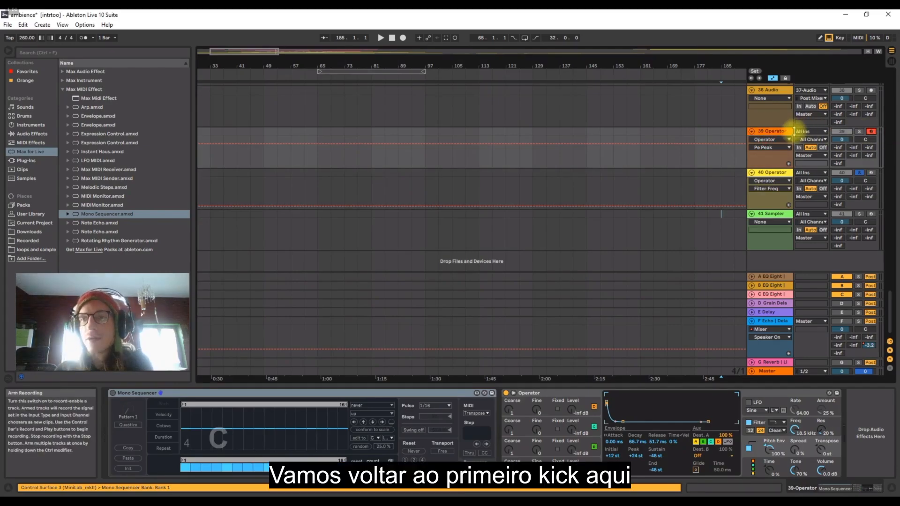
pyautogui.click(785, 131)
pyautogui.click(860, 131)
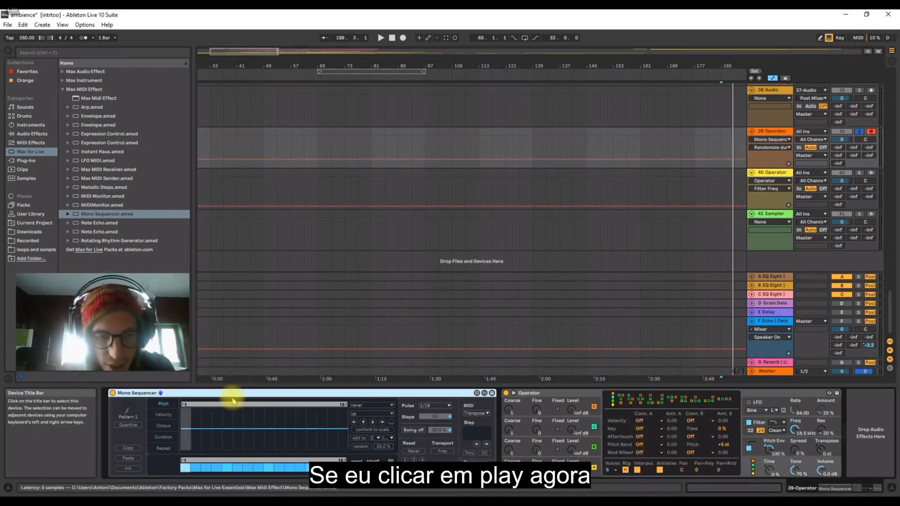
pyautogui.press('space')
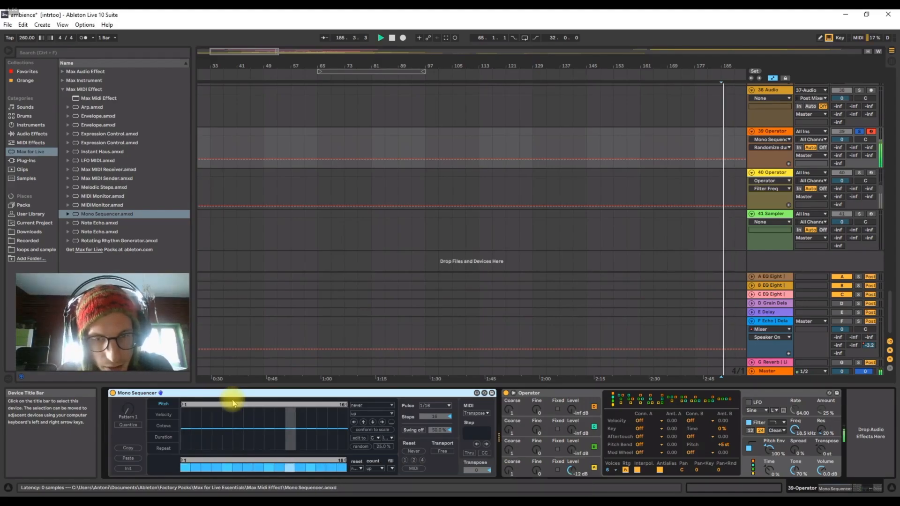
pyautogui.press('space')
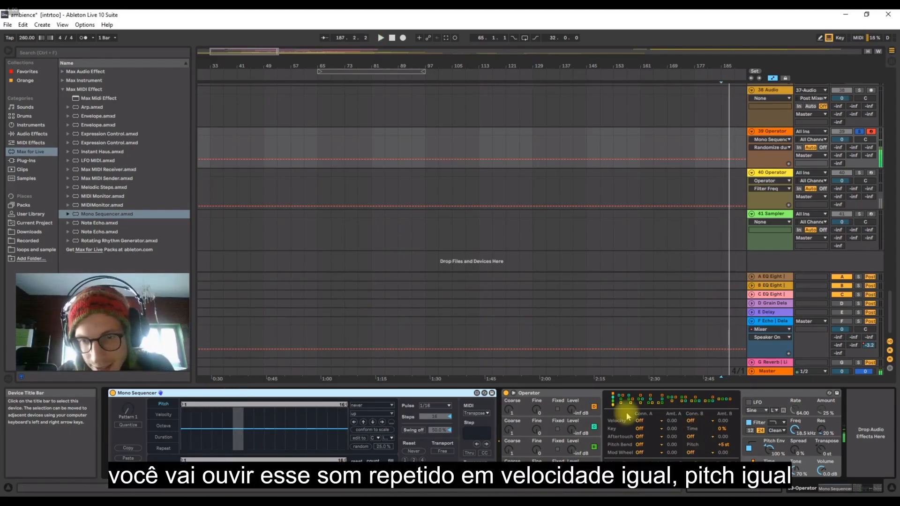
# Review the Mono Sequencer's velocity, octave and duration lanes on track 39 and set its pulse to 1/8.
pyautogui.click(164, 415)
pyautogui.click(164, 426)
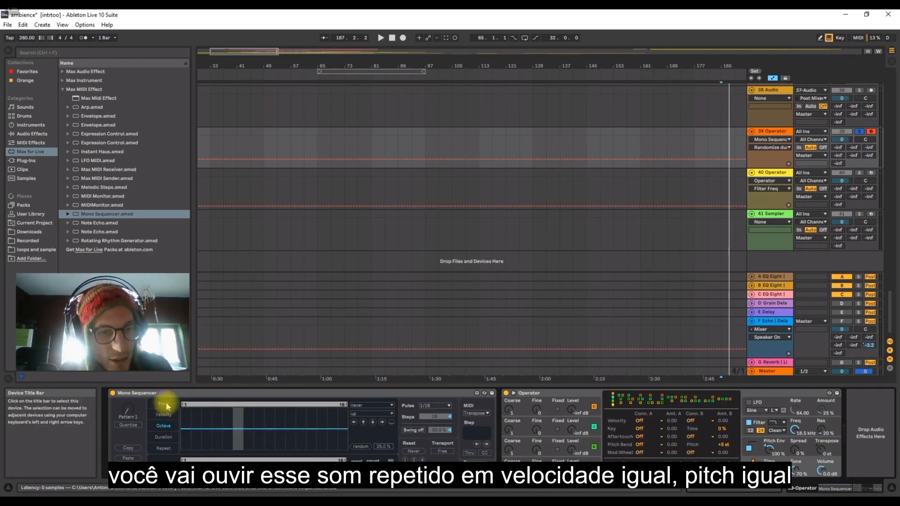
pyautogui.click(164, 437)
pyautogui.click(165, 426)
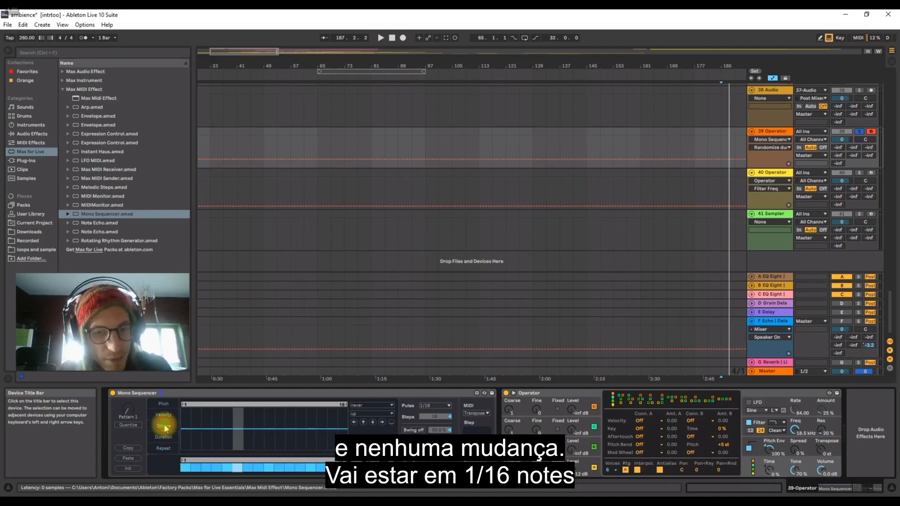
pyautogui.click(430, 406)
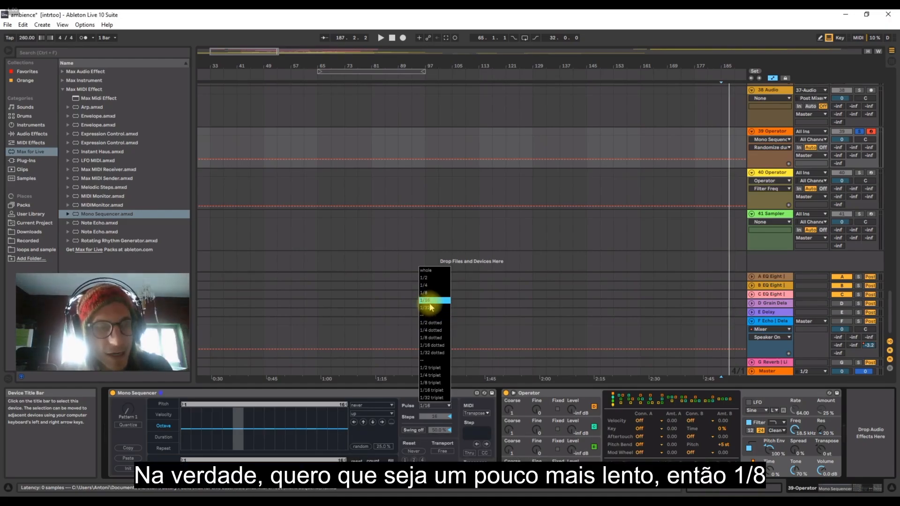
pyautogui.click(427, 294)
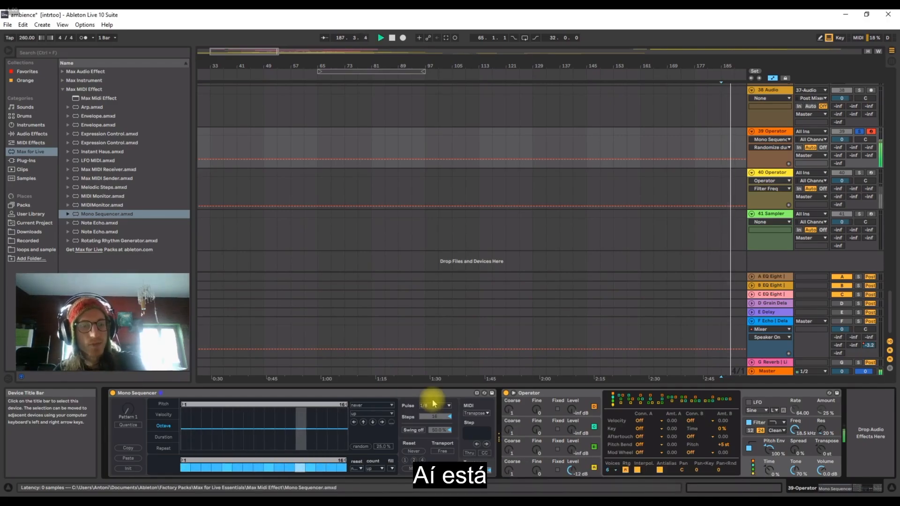
# Draw uneven step velocities across the 16 steps of track 39's Mono Sequencer and audition the pattern.
pyautogui.click(159, 417)
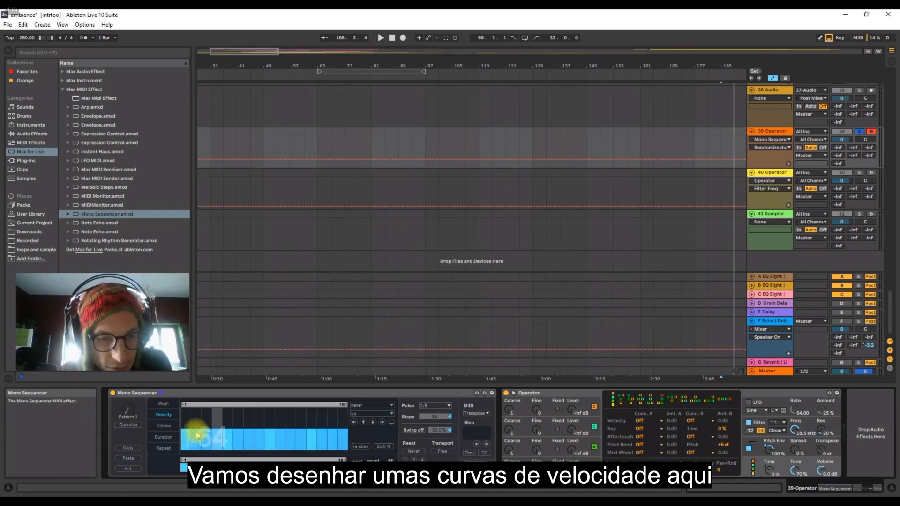
pyautogui.moveTo(212, 443); pyautogui.dragTo(361, 416)
pyautogui.click(345, 440)
pyautogui.click(294, 444)
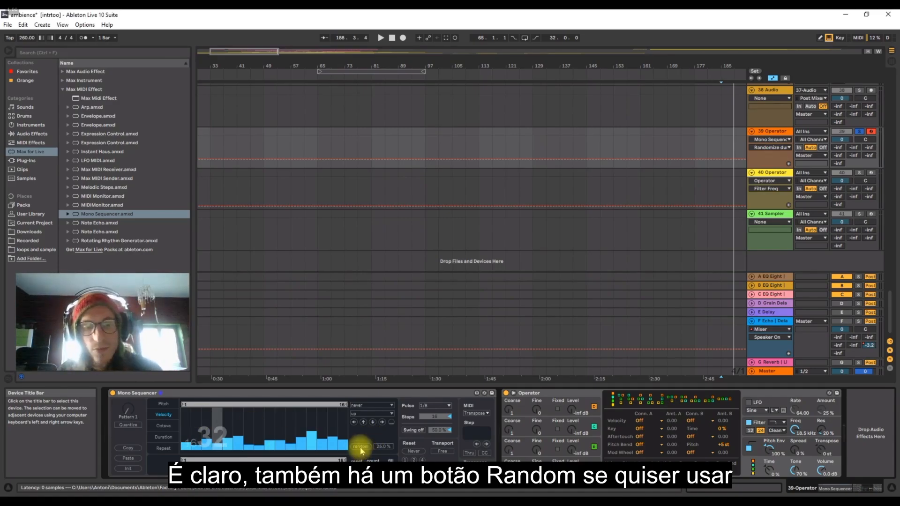
pyautogui.press('space')
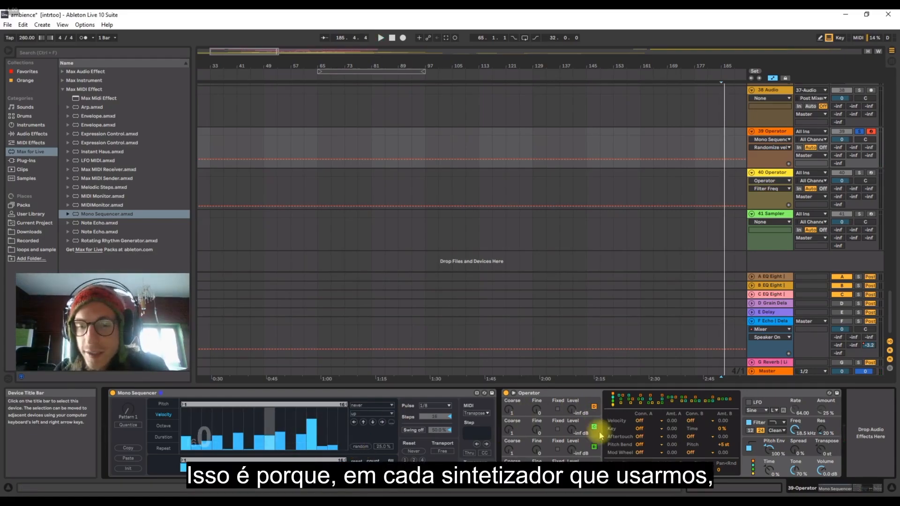
# Route note velocity to OSC Volume A in track 39's Operator with an amount of 100 and audition the result.
pyautogui.click(554, 393)
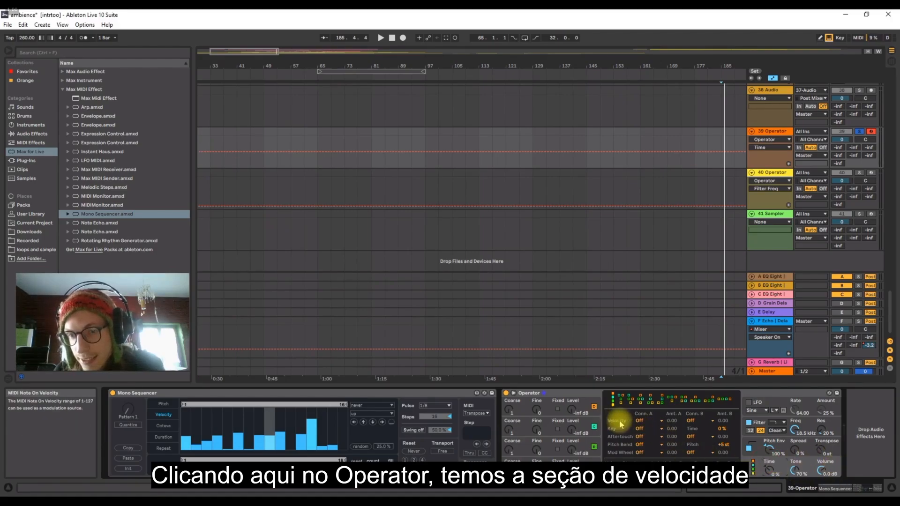
pyautogui.click(639, 420)
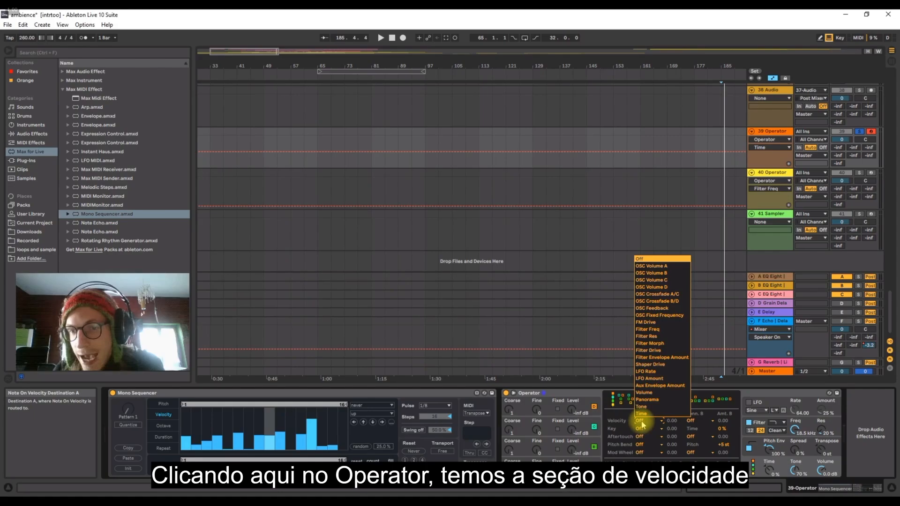
pyautogui.click(645, 266)
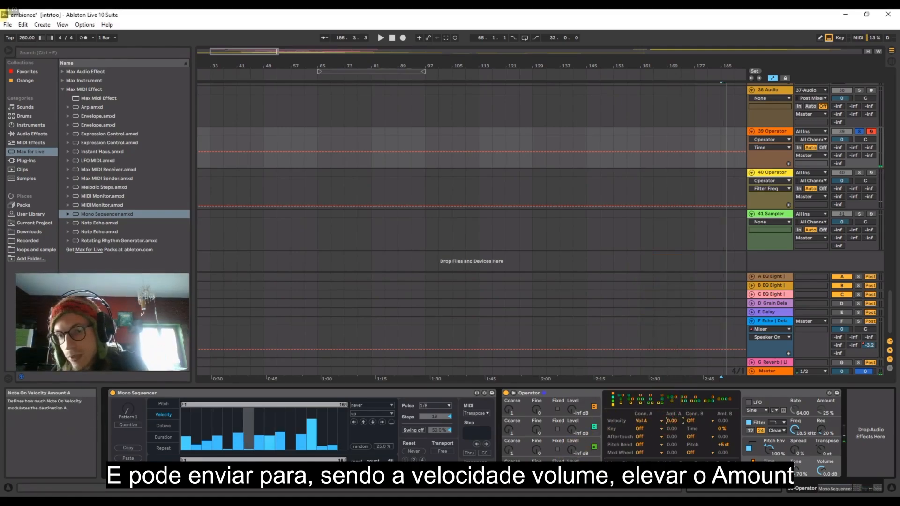
pyautogui.press('space')
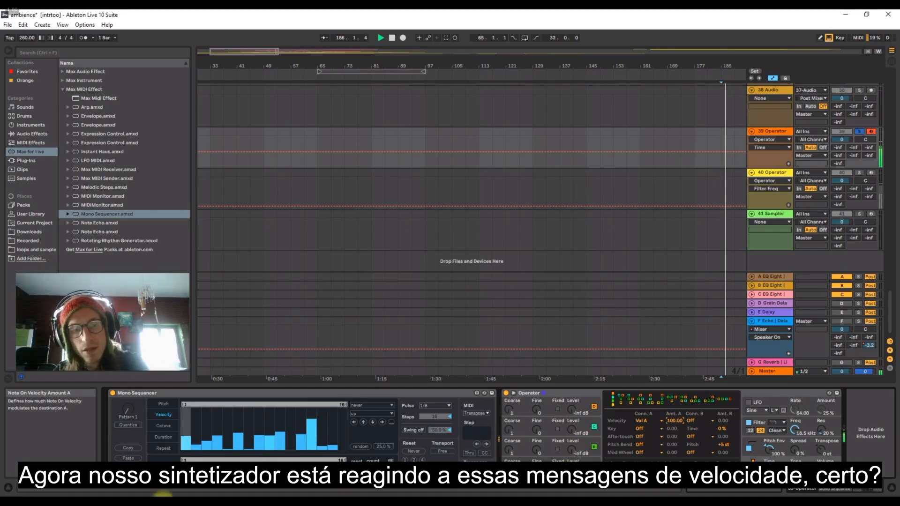
pyautogui.press('space')
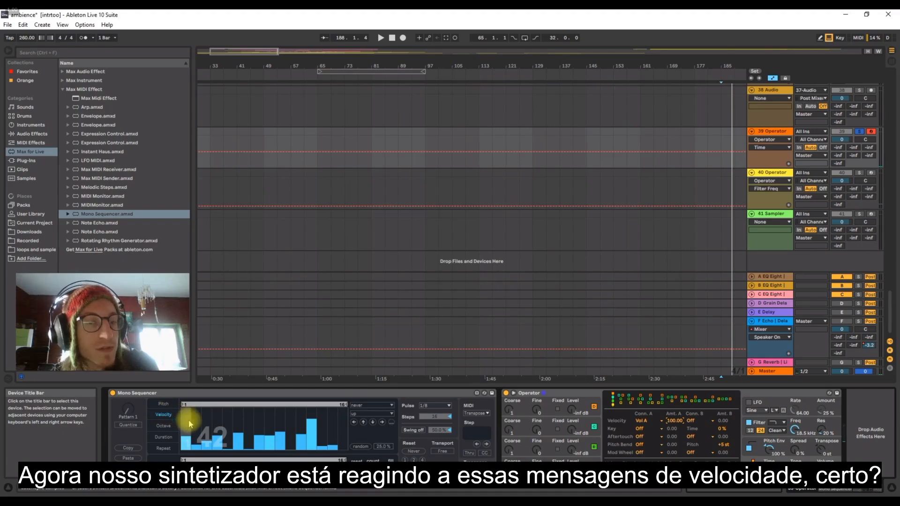
# Redraw the Mono Sequencer's step velocities on track 39 with a strong first step and alternating higher and lower values.
pyautogui.moveTo(189, 424); pyautogui.dragTo(336, 434)
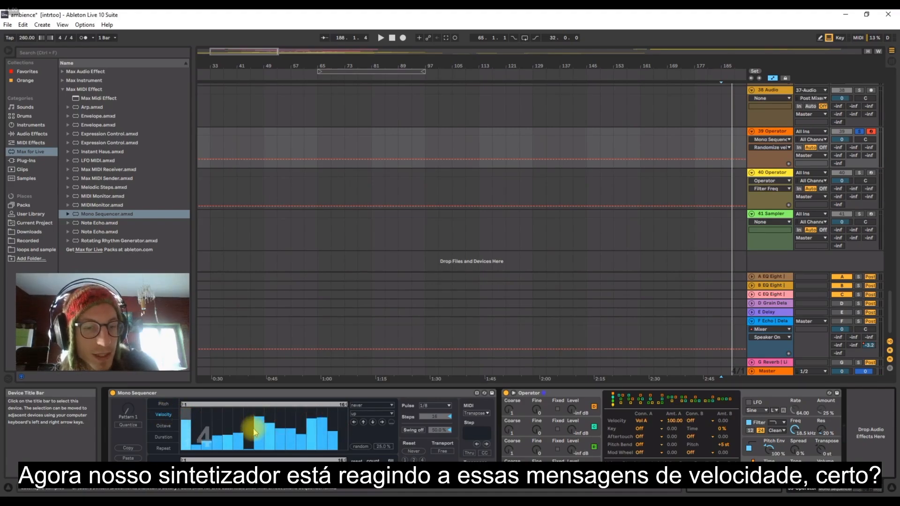
pyautogui.moveTo(280, 442)
pyautogui.mouseDown()
pyautogui.moveTo(302, 434)
pyautogui.moveTo(234, 425)
pyautogui.mouseUp()
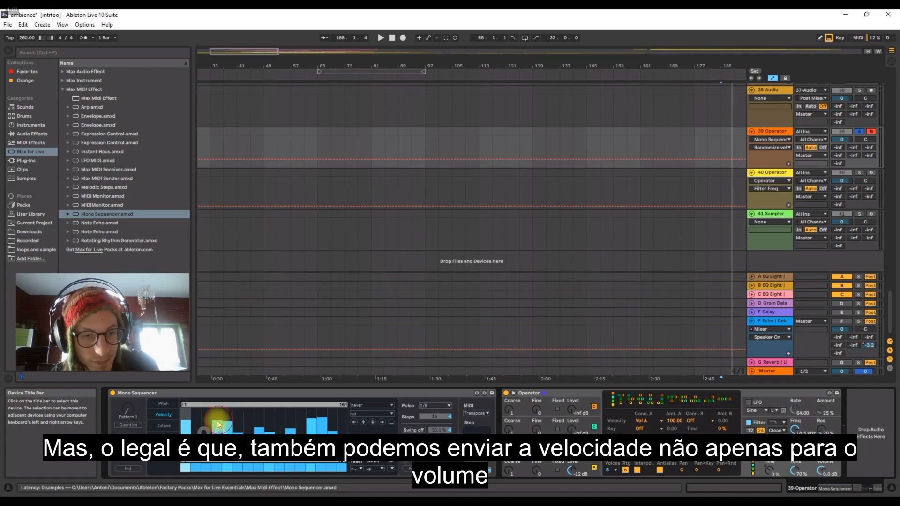
# Change the first velocity modulation destination in track 39's Operator to Filter Freq.
pyautogui.click(592, 471)
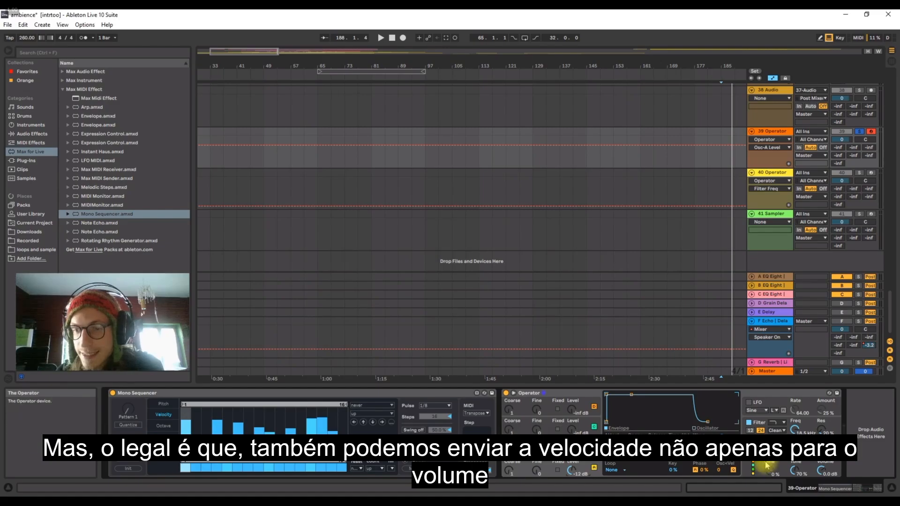
pyautogui.click(769, 471)
pyautogui.click(652, 421)
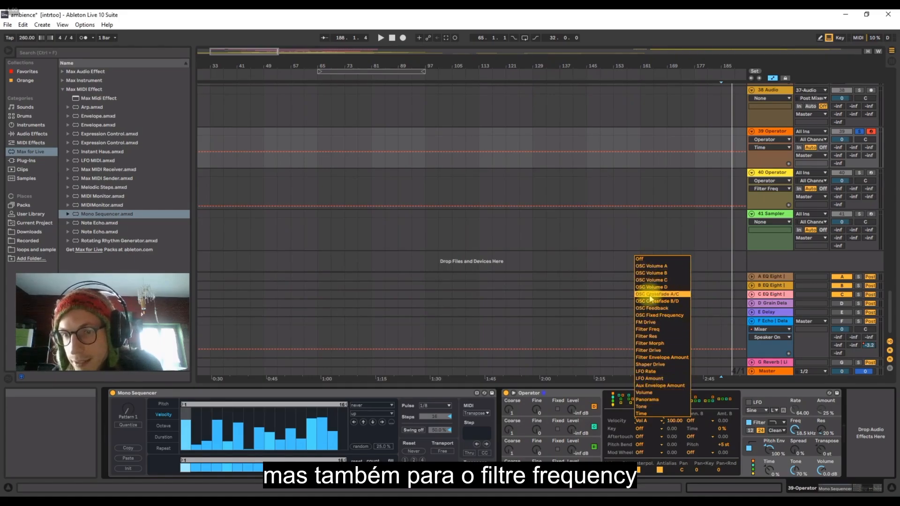
pyautogui.click(648, 330)
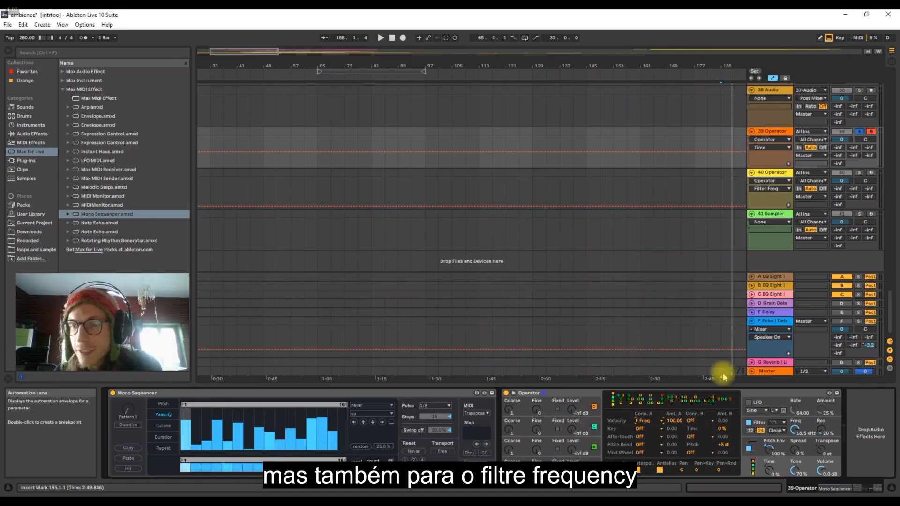
# Lower the filter frequency of track 39's Operator to about 118 Hz during playback.
pyautogui.click(796, 430)
pyautogui.press('space')
pyautogui.moveTo(796, 430); pyautogui.dragTo(796, 432)
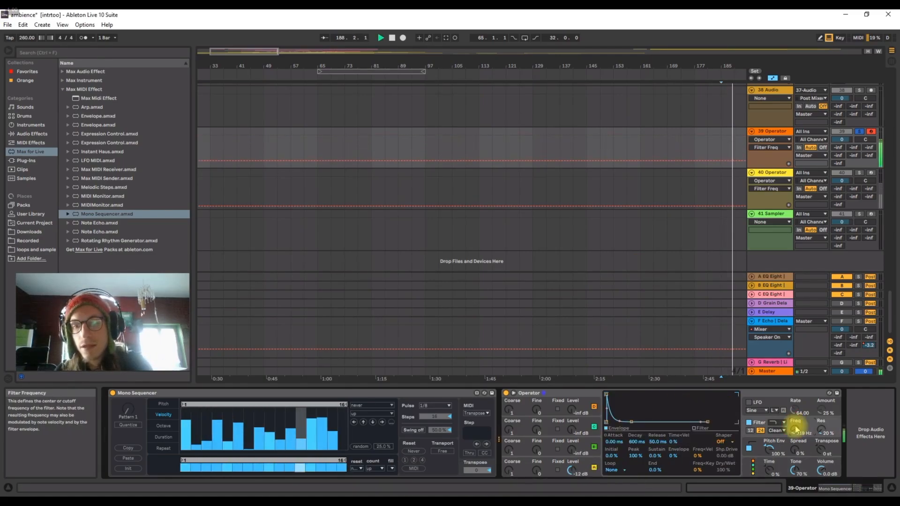
# Raise the velocities of steps 6 and 16 on track 39, audition the filter response, and set the filter frequency to 138 Hz.
pyautogui.moveTo(339, 416); pyautogui.dragTo(345, 407)
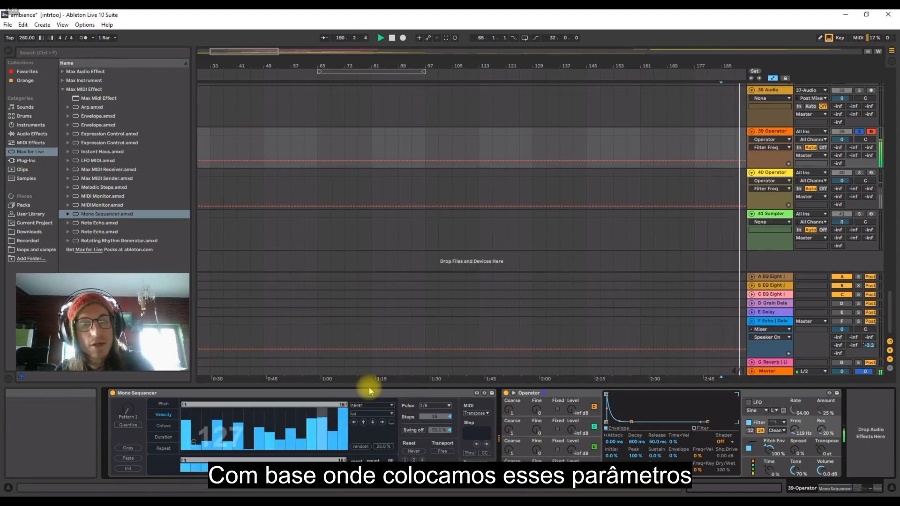
pyautogui.click(238, 404)
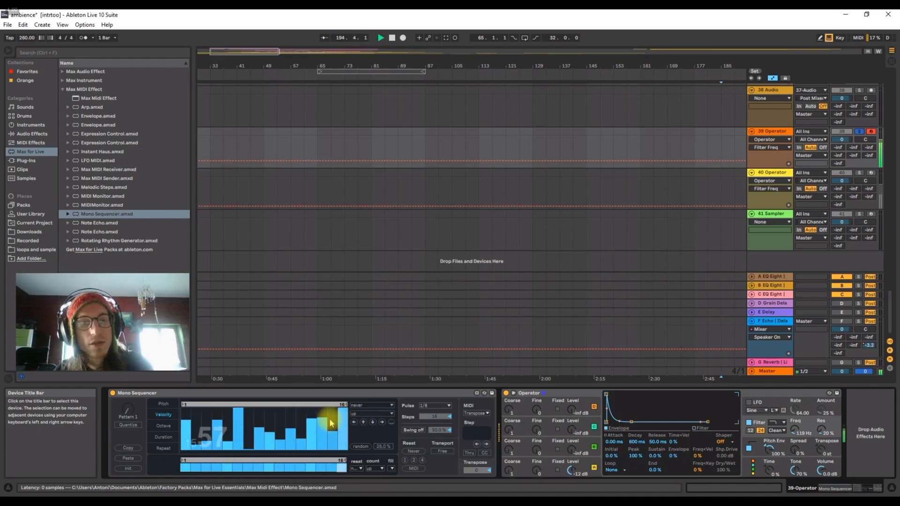
pyautogui.press('space')
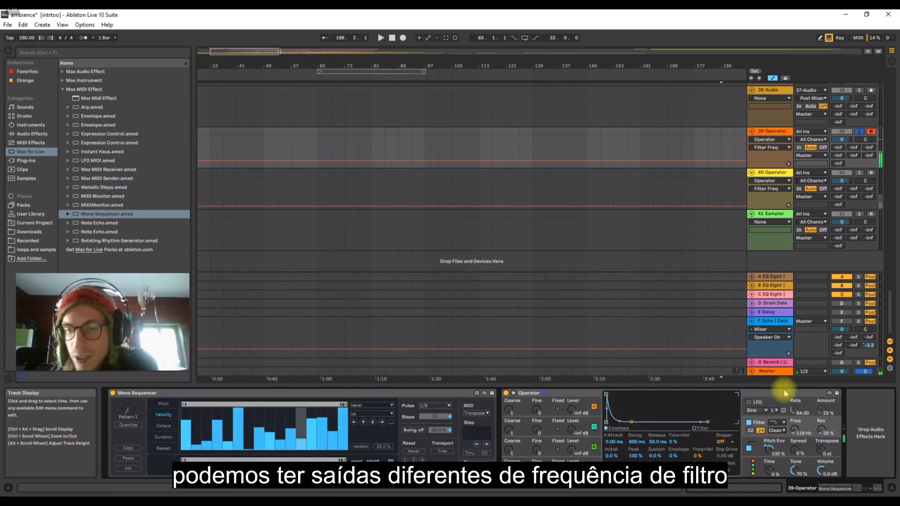
pyautogui.click(795, 424)
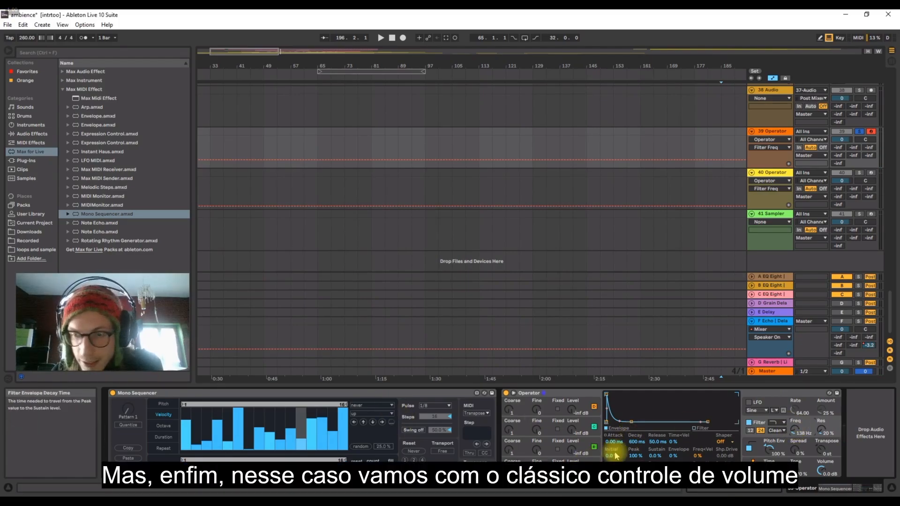
# Change the first velocity modulation destination in track 39's Operator back to OSC Volume A.
pyautogui.click(765, 462)
pyautogui.click(641, 421)
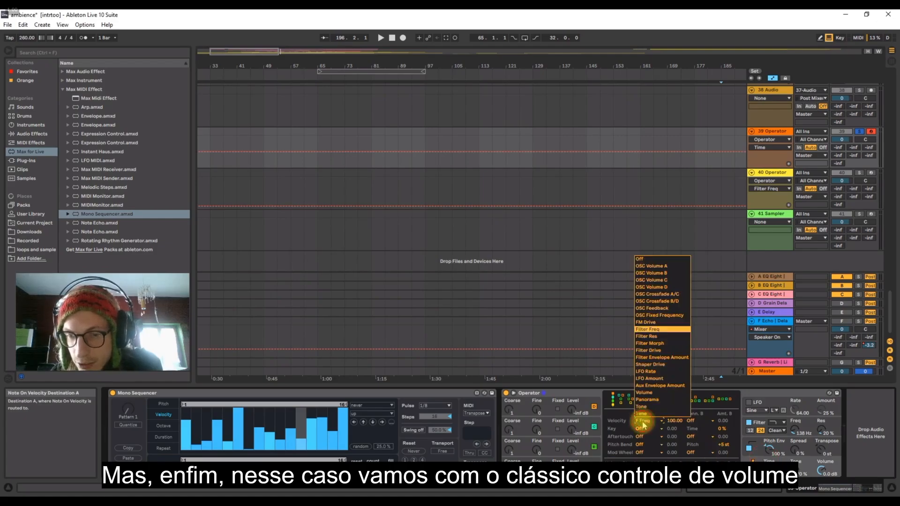
pyautogui.click(642, 265)
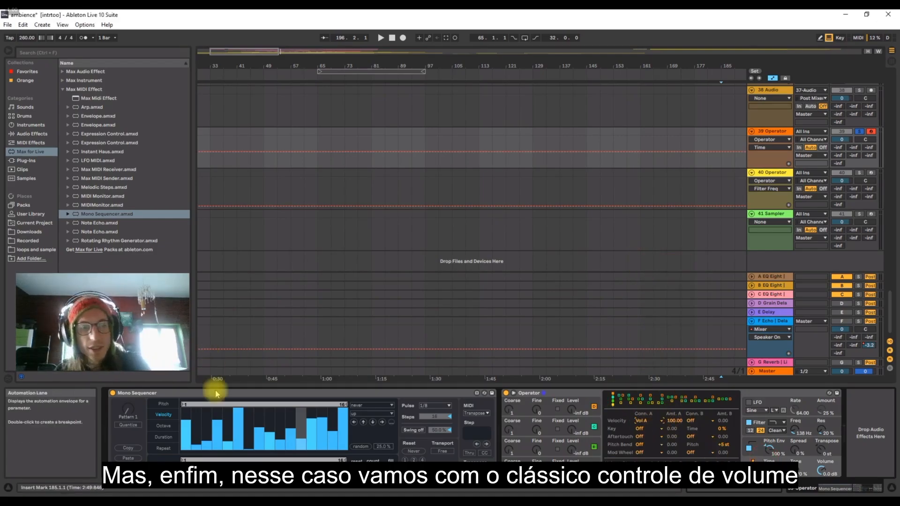
# Switch off the filter in track 39's Operator and redraw the step velocities unevenly, with peaks on steps 1, 6 and 11.
pyautogui.moveTo(240, 422); pyautogui.dragTo(249, 438)
pyautogui.press('space')
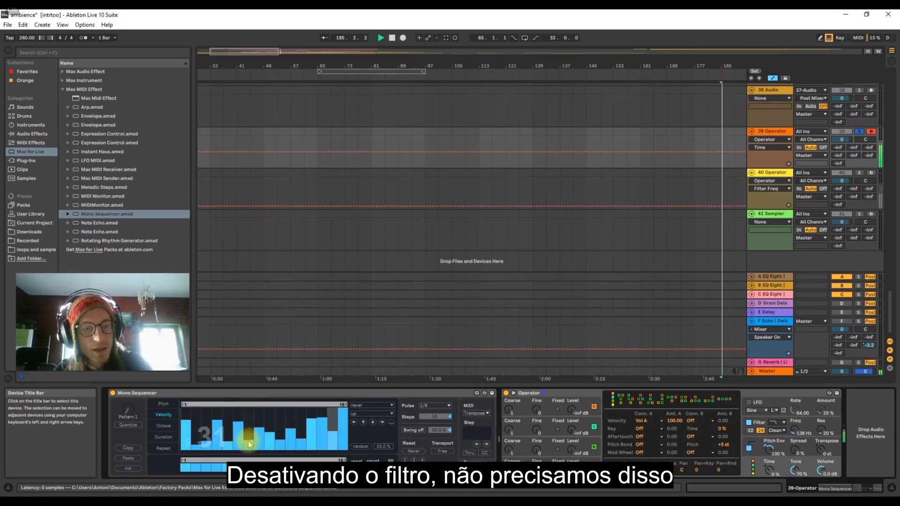
pyautogui.click(750, 422)
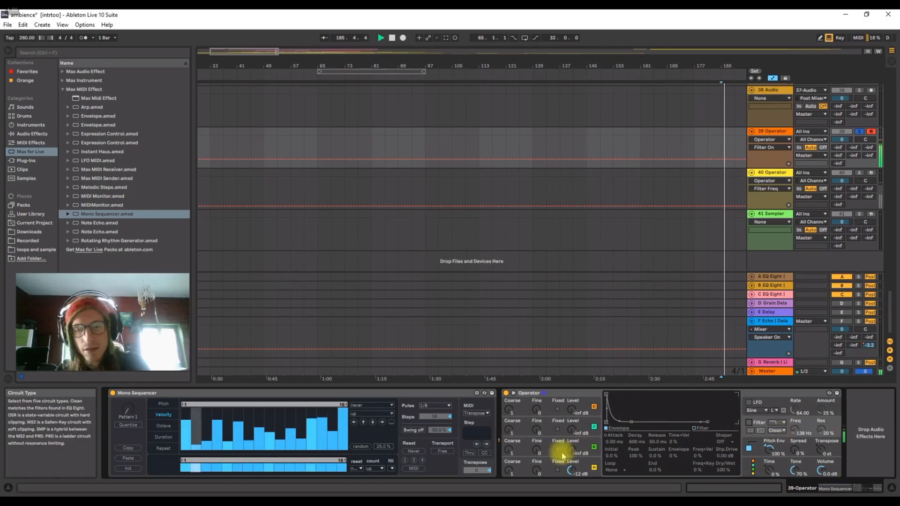
pyautogui.moveTo(200, 417)
pyautogui.mouseDown()
pyautogui.moveTo(191, 422)
pyautogui.moveTo(185, 402)
pyautogui.moveTo(195, 426)
pyautogui.moveTo(237, 413)
pyautogui.moveTo(215, 422)
pyautogui.moveTo(287, 416)
pyautogui.moveTo(344, 426)
pyautogui.moveTo(331, 442)
pyautogui.moveTo(342, 422)
pyautogui.mouseUp()
# Draw small pitch offsets above and below C on several Mono Sequencer steps of track 39, including steps 6, 8, 11 and 14.
pyautogui.click(163, 404)
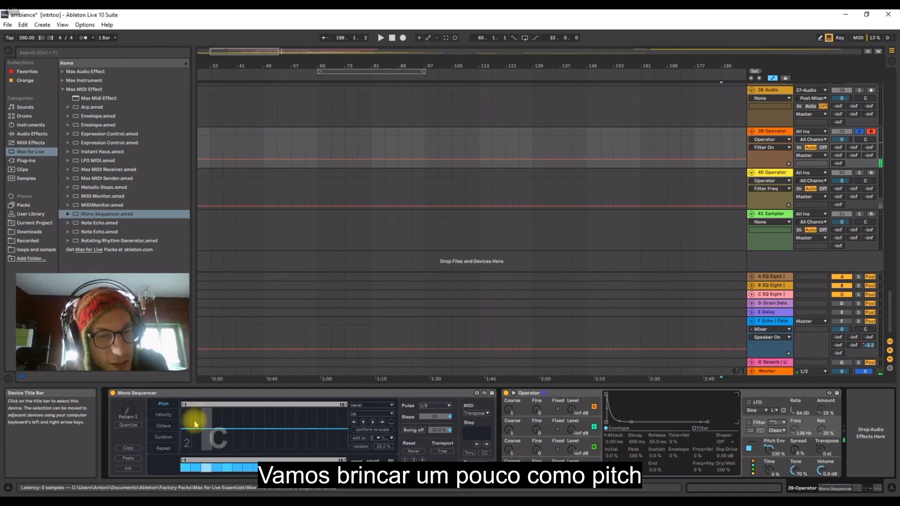
pyautogui.moveTo(234, 432); pyautogui.dragTo(237, 435)
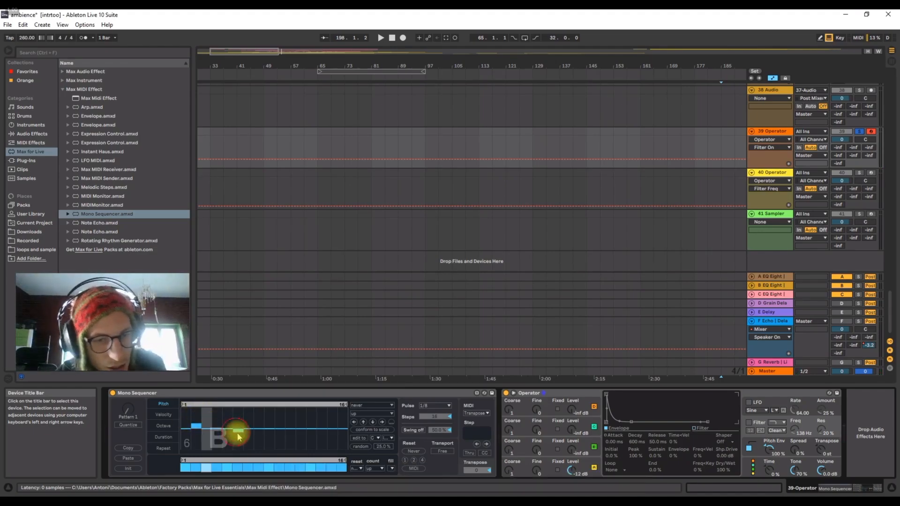
pyautogui.press('space')
pyautogui.click(261, 425)
pyautogui.click(299, 432)
pyautogui.click(323, 421)
pyautogui.click(333, 434)
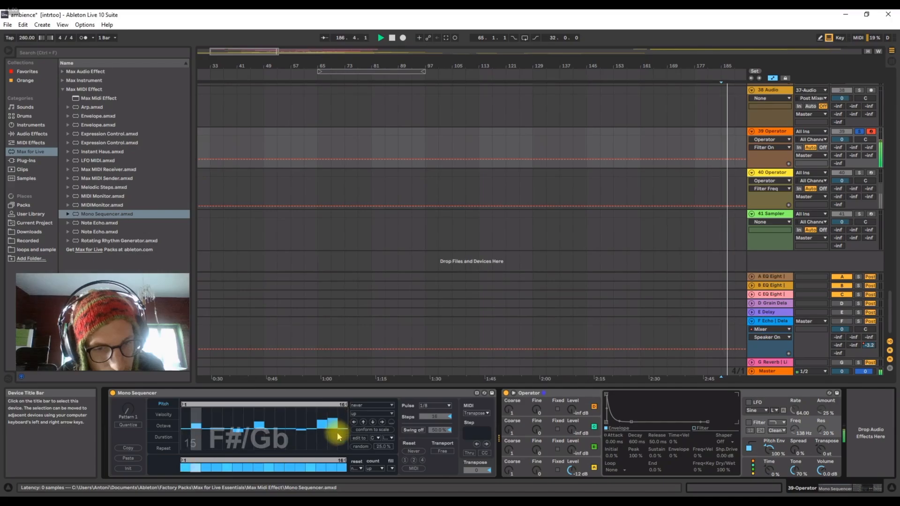
pyautogui.click(342, 435)
pyautogui.click(281, 421)
pyautogui.click(292, 419)
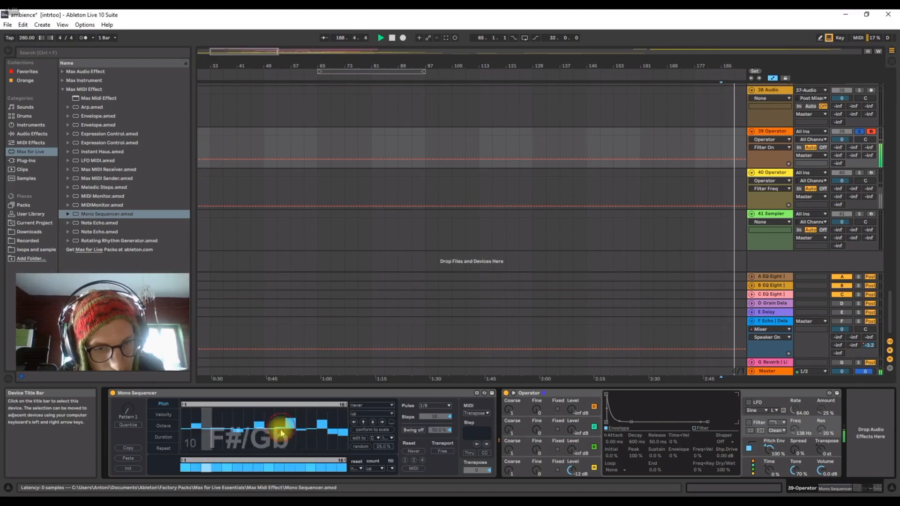
pyautogui.moveTo(281, 430); pyautogui.dragTo(282, 428)
# Shift octaves on track 39's Mono Sequencer: raise steps 6 and 13, lower step 11, raise step 15 by 2, and audition the result.
pyautogui.click(174, 428)
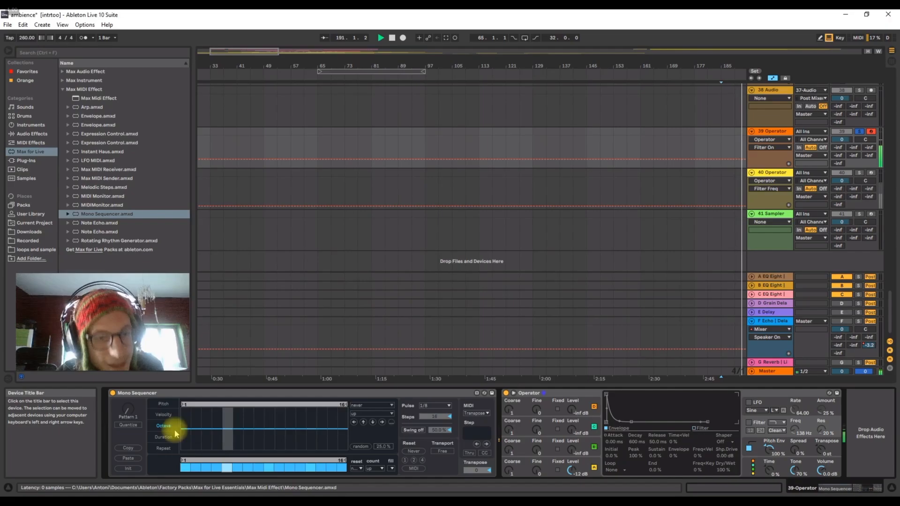
pyautogui.click(239, 426)
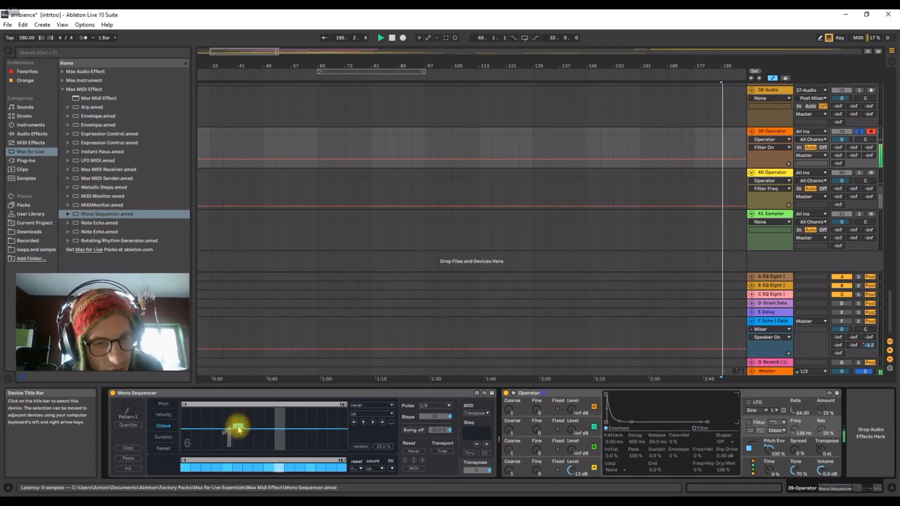
pyautogui.click(292, 431)
pyautogui.click(314, 426)
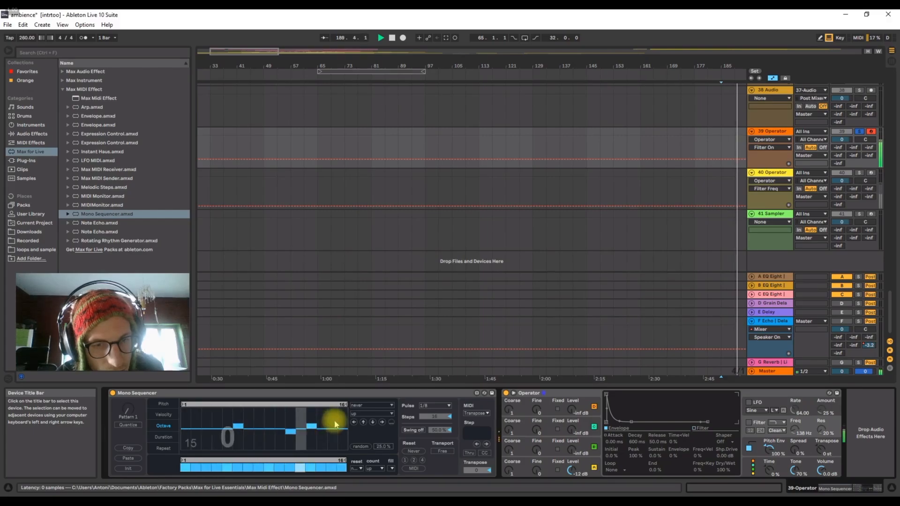
pyautogui.click(333, 424)
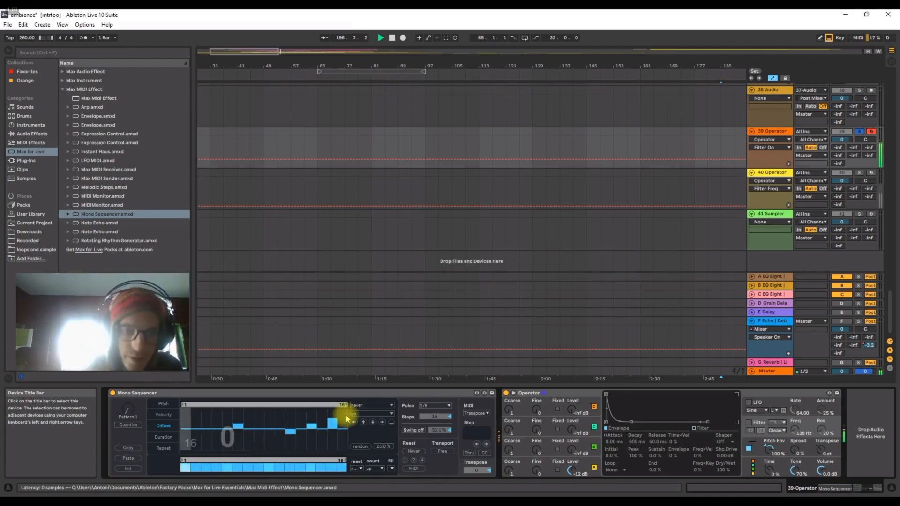
pyautogui.click(288, 396)
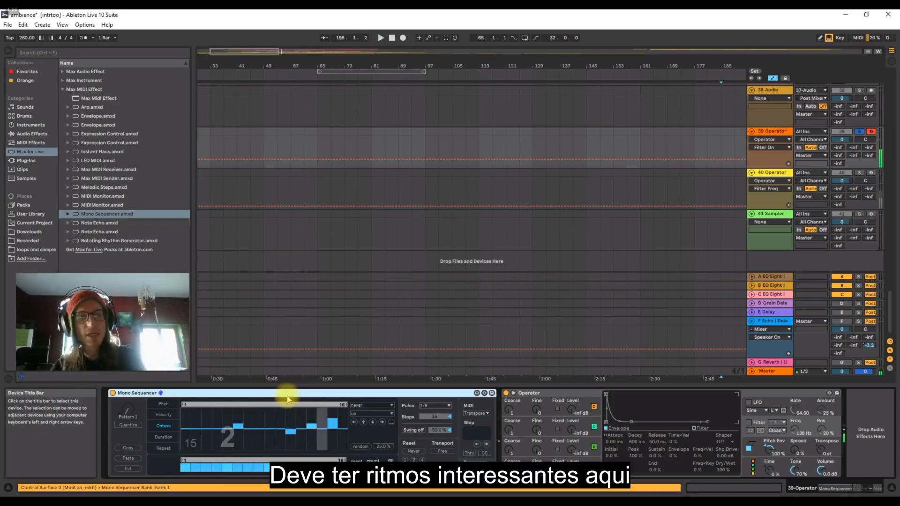
# Disable several early steps of track 39's Mono Sequencer, start the enable lane's loop at step 3, and lower the velocities around step 9.
pyautogui.click(163, 415)
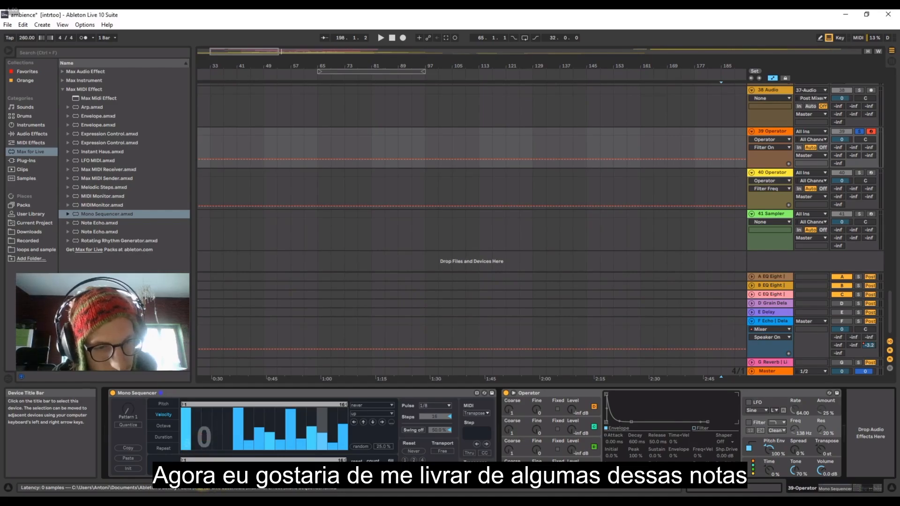
pyautogui.press('space')
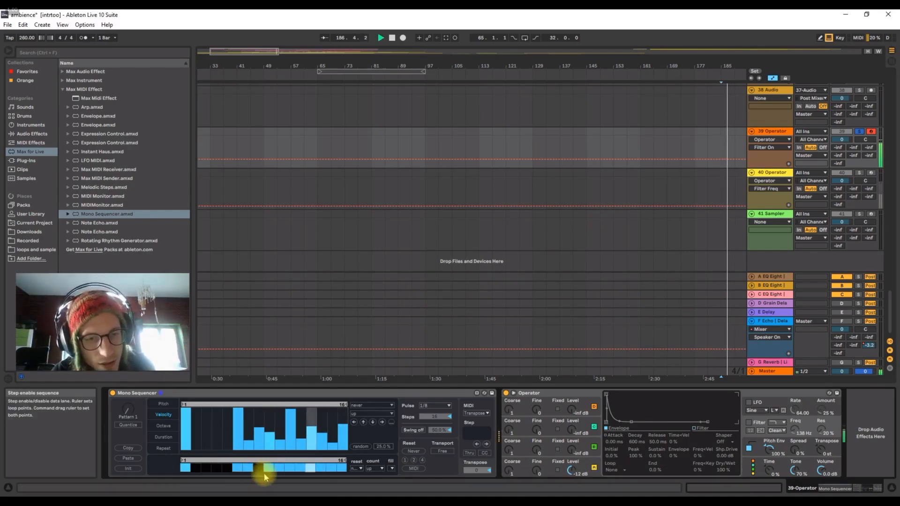
pyautogui.click(268, 469)
pyautogui.moveTo(260, 435); pyautogui.dragTo(270, 450)
pyautogui.moveTo(207, 430); pyautogui.dragTo(217, 430)
pyautogui.moveTo(204, 461); pyautogui.dragTo(217, 467)
pyautogui.click(219, 450)
# Thin out the later velocities on track 39 to leave strong hits on steps 11 and 15, and audition the pattern.
pyautogui.moveTo(309, 438)
pyautogui.mouseDown()
pyautogui.moveTo(328, 439)
pyautogui.moveTo(345, 425)
pyautogui.moveTo(334, 421)
pyautogui.mouseUp()
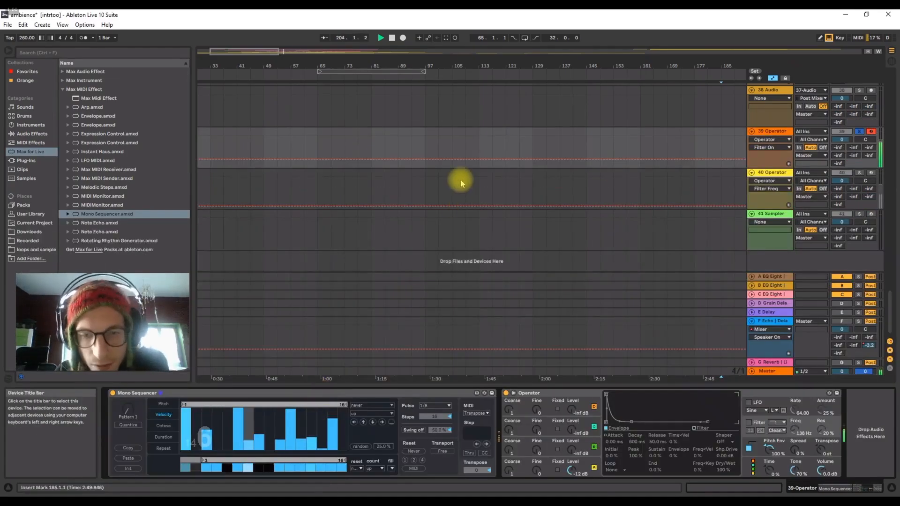
pyautogui.moveTo(248, 452)
pyautogui.mouseDown()
pyautogui.moveTo(302, 438)
pyautogui.moveTo(333, 447)
pyautogui.moveTo(322, 465)
pyautogui.mouseUp()
pyautogui.click(320, 470)
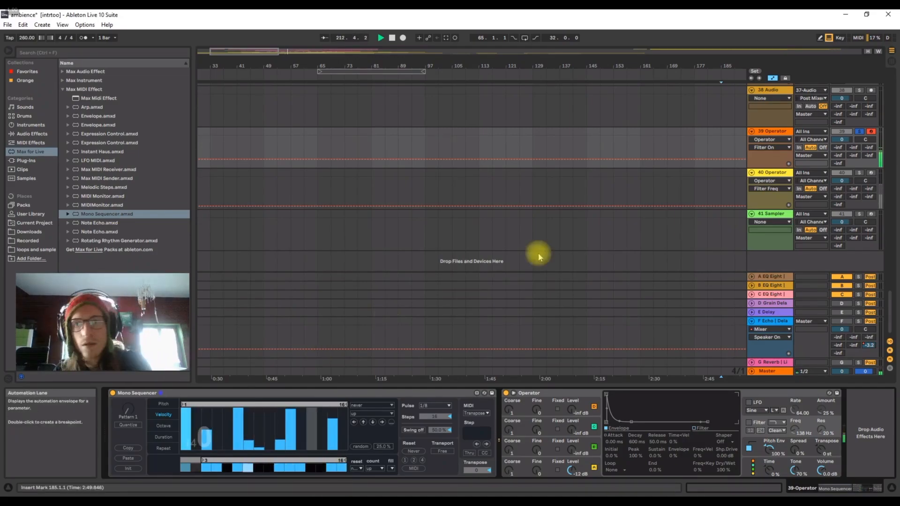
pyautogui.press('space')
# Randomize the velocities of Pattern 2 in track 39's Mono Sequencer, audition it, and switch back to Pattern 1.
pyautogui.click(768, 131)
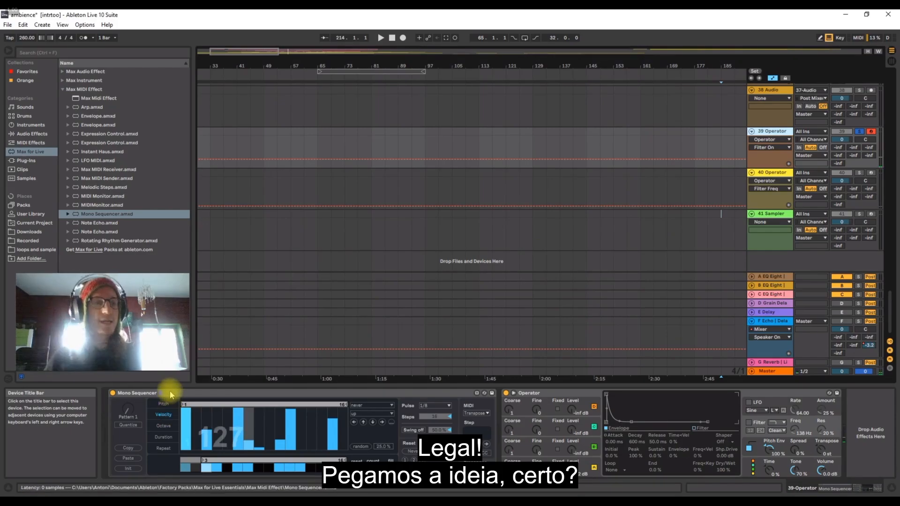
pyautogui.moveTo(126, 411); pyautogui.dragTo(125, 407)
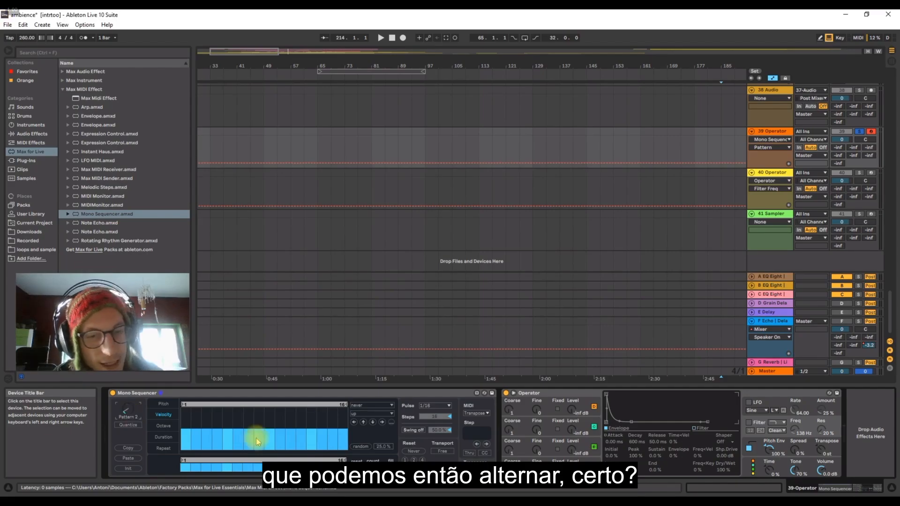
pyautogui.click(369, 447)
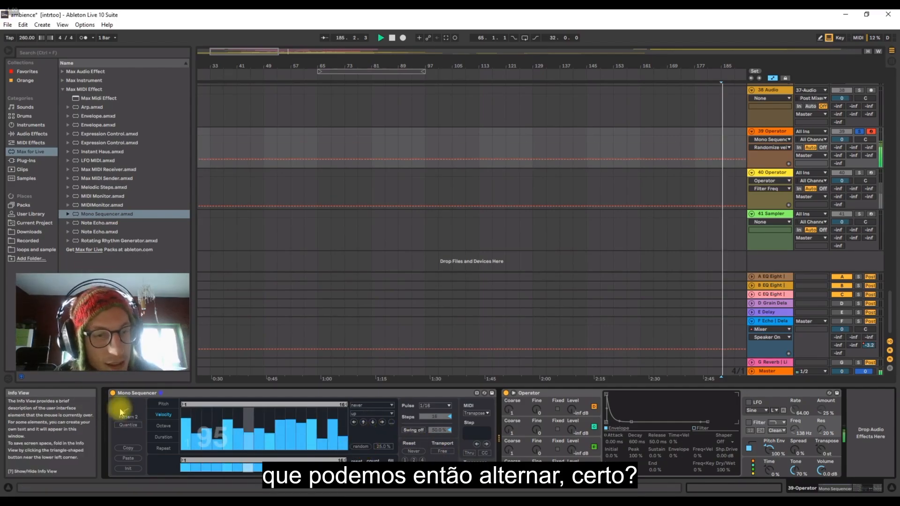
pyautogui.press('space')
pyautogui.moveTo(128, 410); pyautogui.dragTo(127, 424)
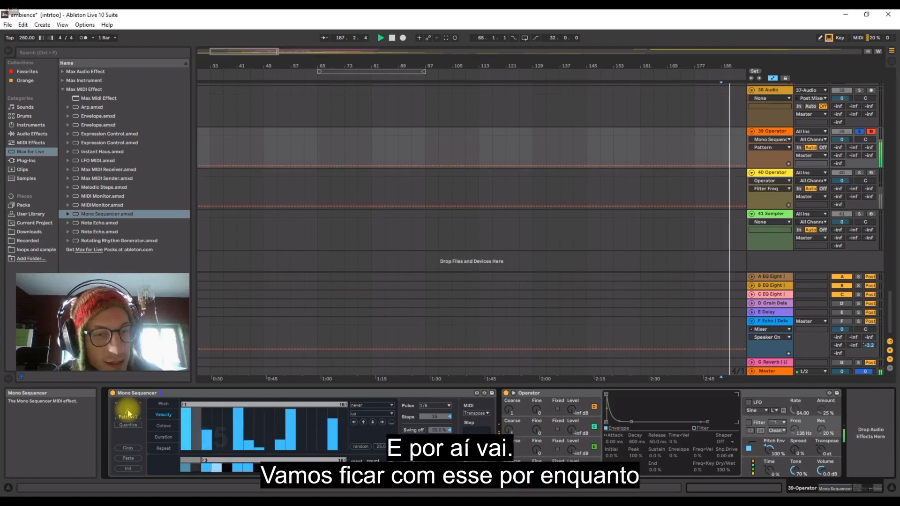
pyautogui.press('space')
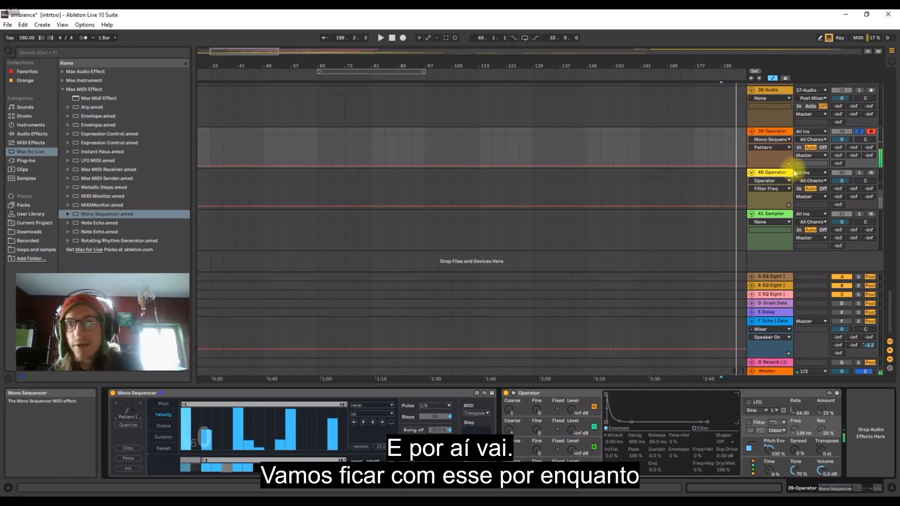
# Solo and arm track 40 Operator and audition its sequenced snare.
pyautogui.click(773, 173)
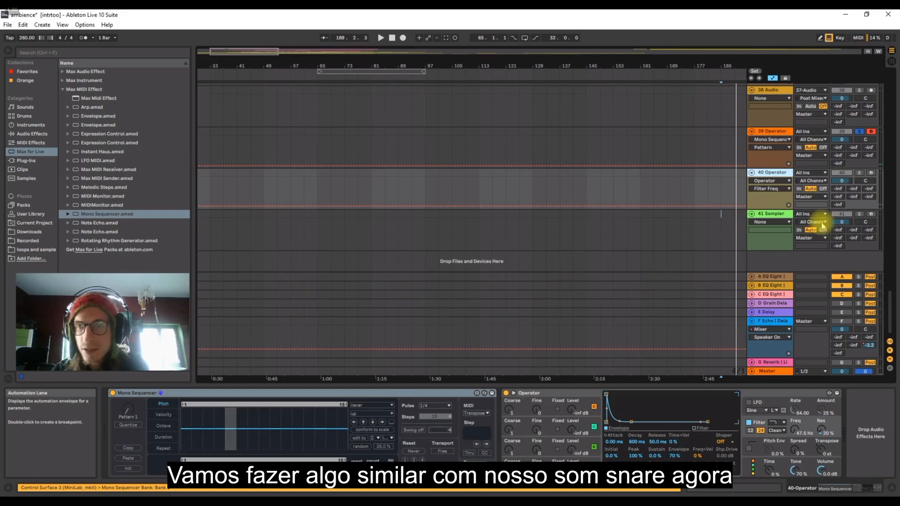
pyautogui.click(860, 173)
pyautogui.click(871, 173)
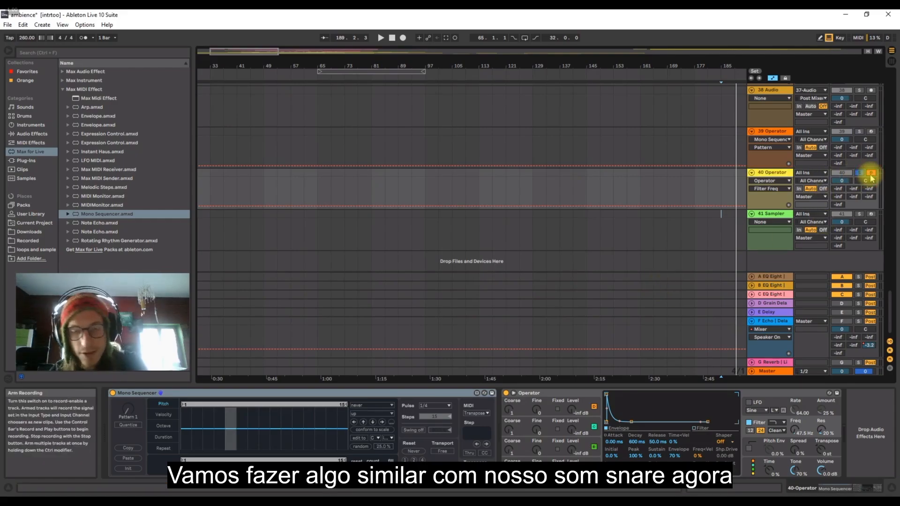
pyautogui.press('space')
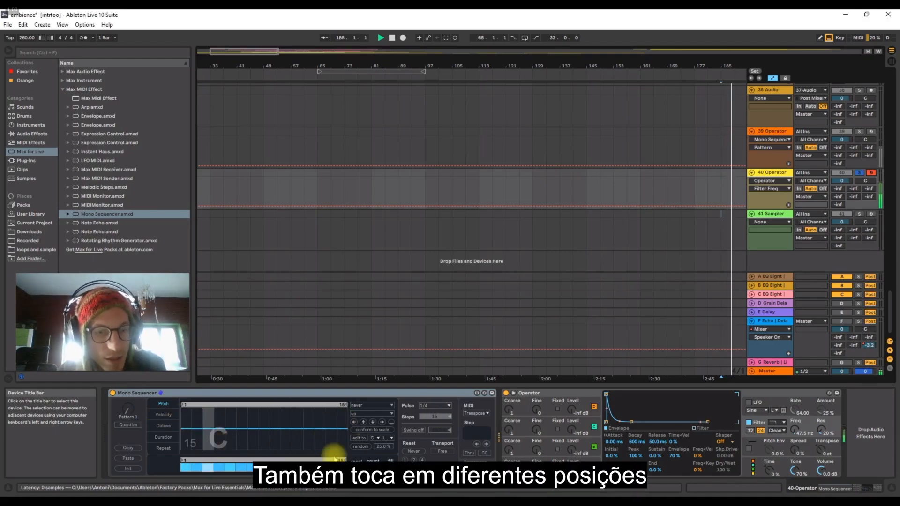
# Set all step velocities to zero and disable every step in track 40's Mono Sequencer.
pyautogui.click(164, 414)
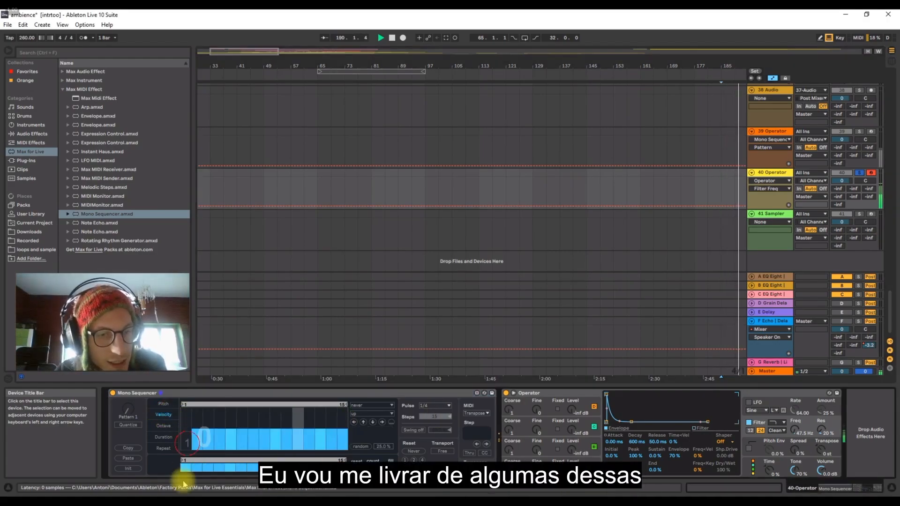
pyautogui.click(185, 469)
pyautogui.moveTo(187, 442)
pyautogui.mouseDown()
pyautogui.moveTo(221, 483)
pyautogui.moveTo(356, 486)
pyautogui.mouseUp()
pyautogui.click(187, 469)
pyautogui.moveTo(193, 469)
pyautogui.mouseDown()
pyautogui.moveTo(383, 491)
pyautogui.moveTo(61, 492)
pyautogui.moveTo(261, 483)
pyautogui.moveTo(355, 492)
pyautogui.moveTo(219, 486)
pyautogui.moveTo(359, 476)
pyautogui.moveTo(184, 466)
pyautogui.mouseUp()
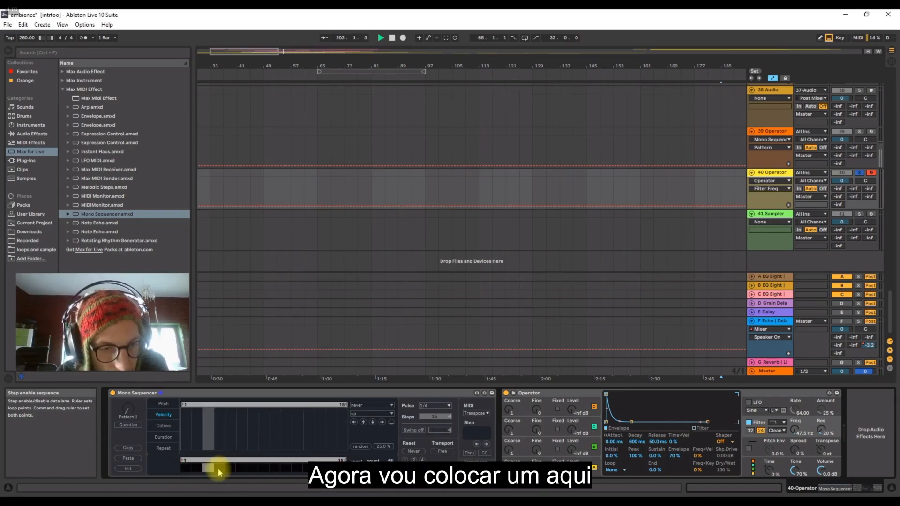
# Enable steps 5 and 12 in track 40's Mono Sequencer and give them near-maximum velocities.
pyautogui.click(230, 468)
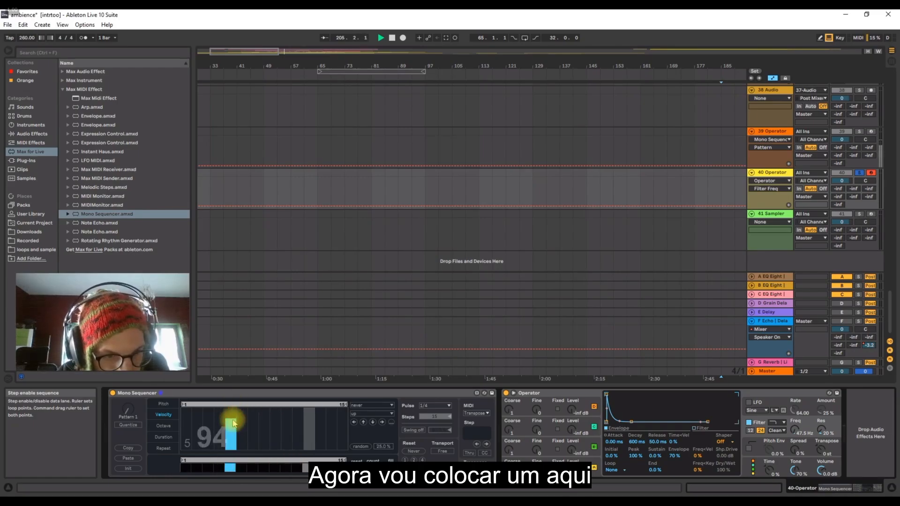
pyautogui.moveTo(233, 424); pyautogui.dragTo(231, 404)
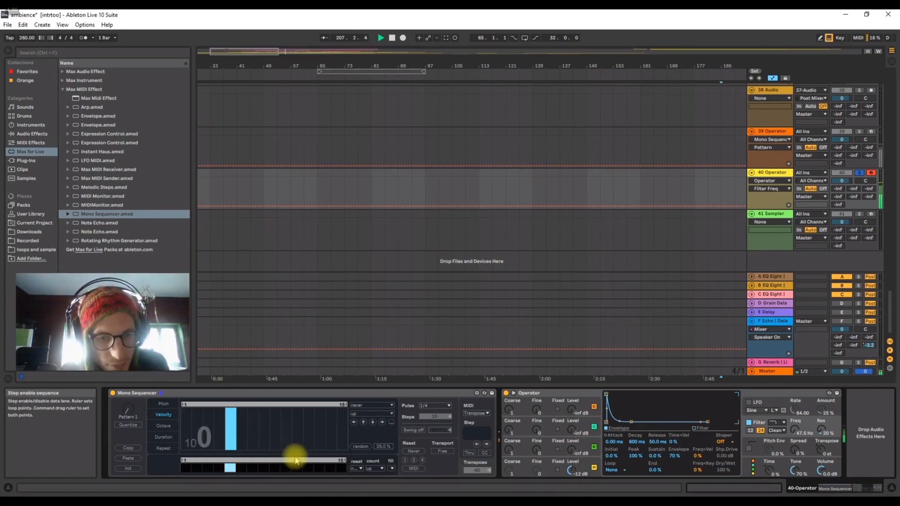
pyautogui.click(307, 467)
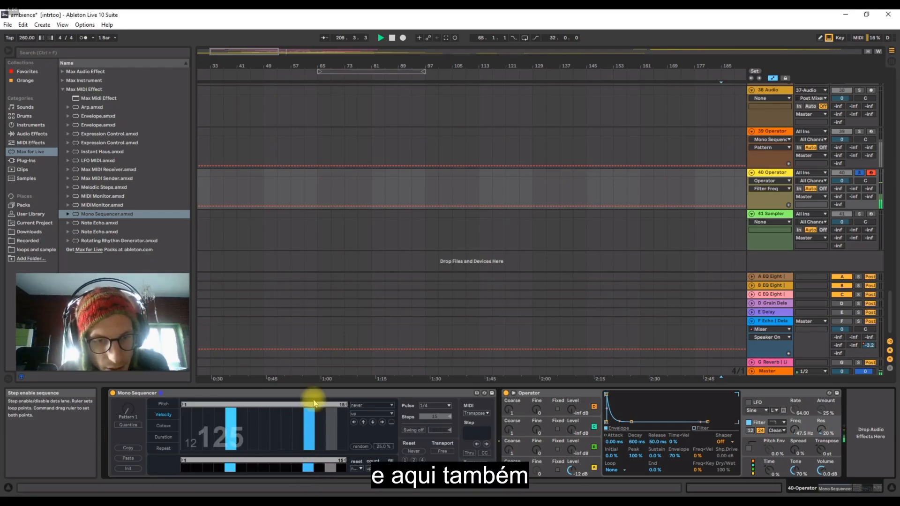
# Raise step 12's velocity in track 40's Mono Sequencer and unsolo the track to hear it in the full mix.
pyautogui.moveTo(315, 405); pyautogui.dragTo(315, 392)
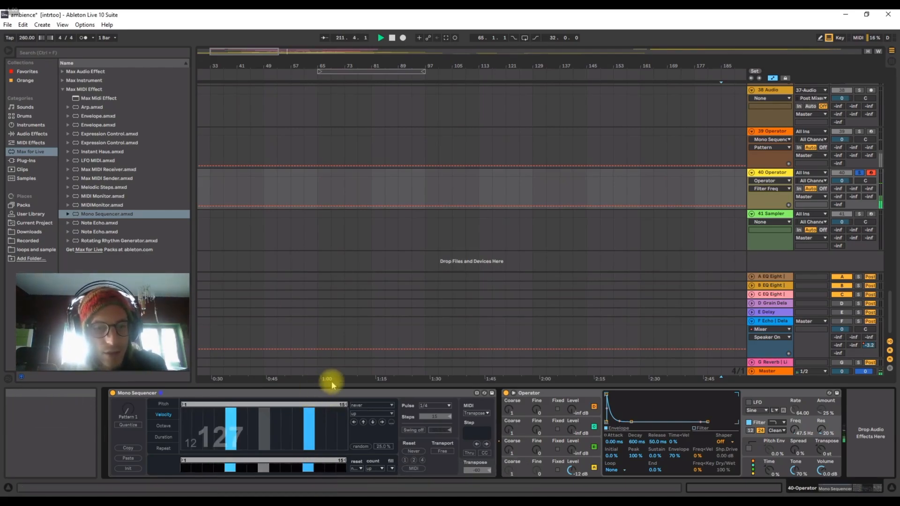
pyautogui.click(772, 215)
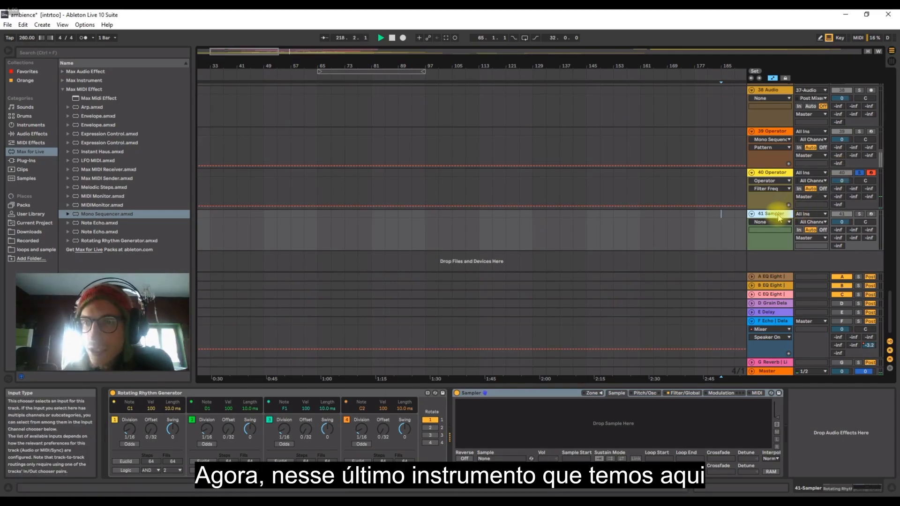
pyautogui.click(863, 172)
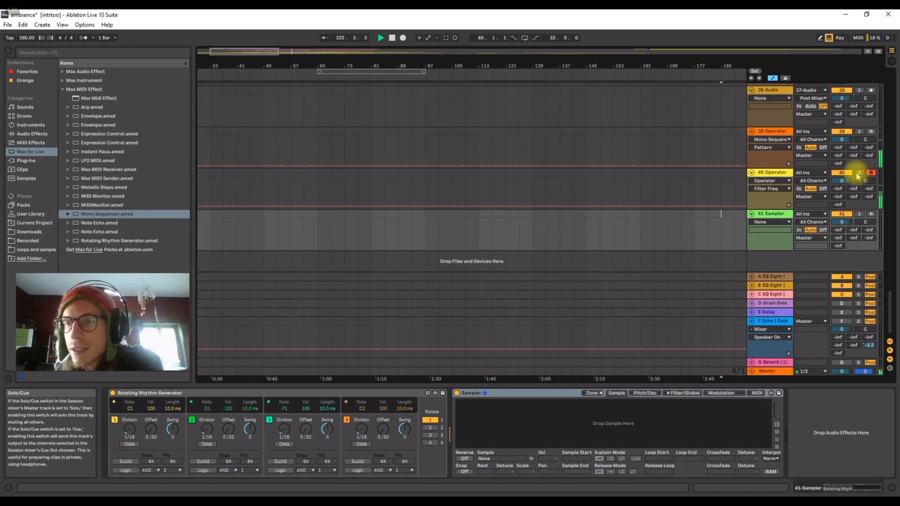
pyautogui.click(776, 173)
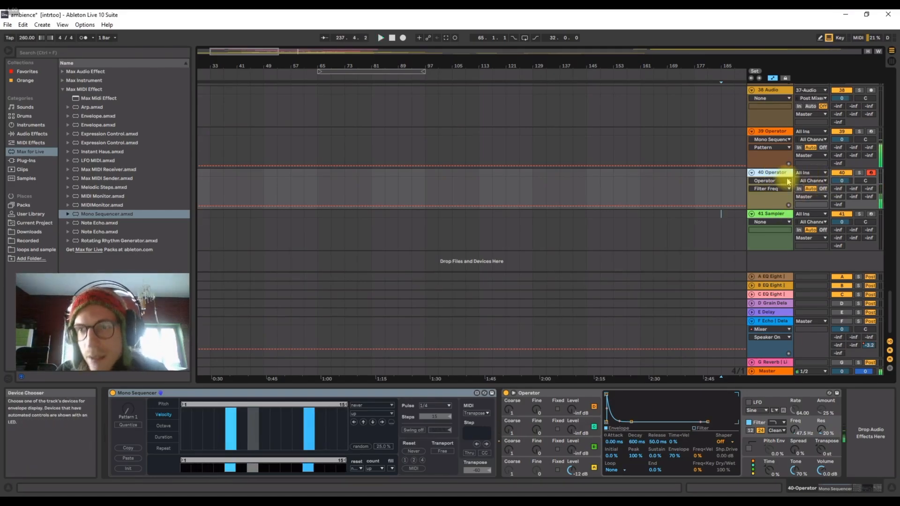
# Search the arrangement for an ambient recording to resample and audition track 28 soloed from bar 85.
pyautogui.click(773, 214)
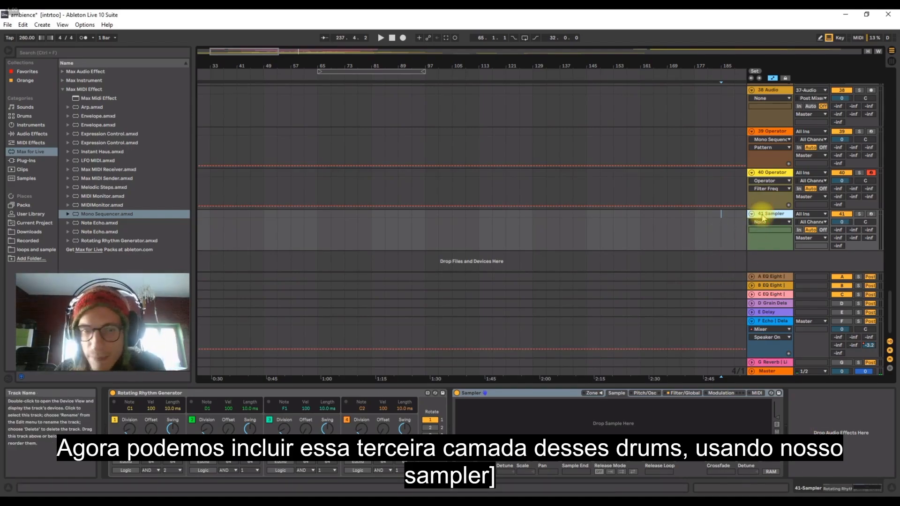
pyautogui.click(537, 393)
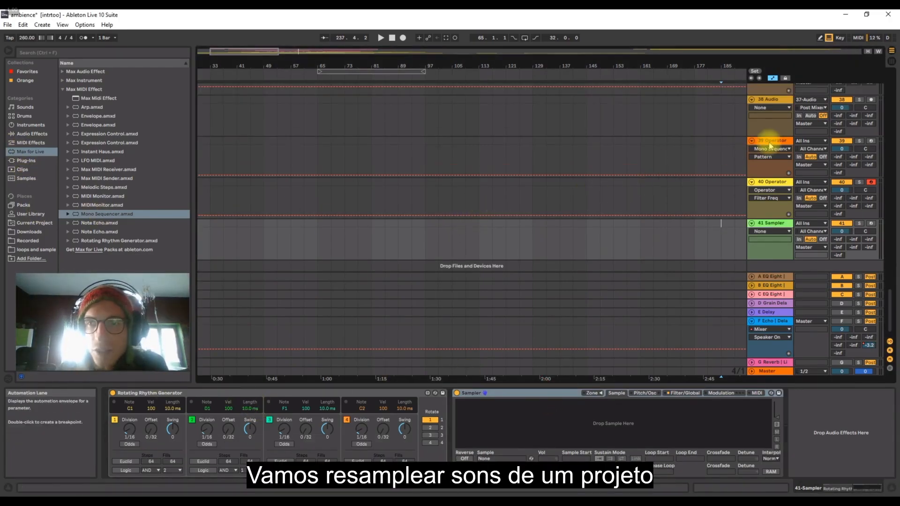
pyautogui.click(771, 141)
pyautogui.click(772, 183)
pyautogui.scroll(10, 411, 171)
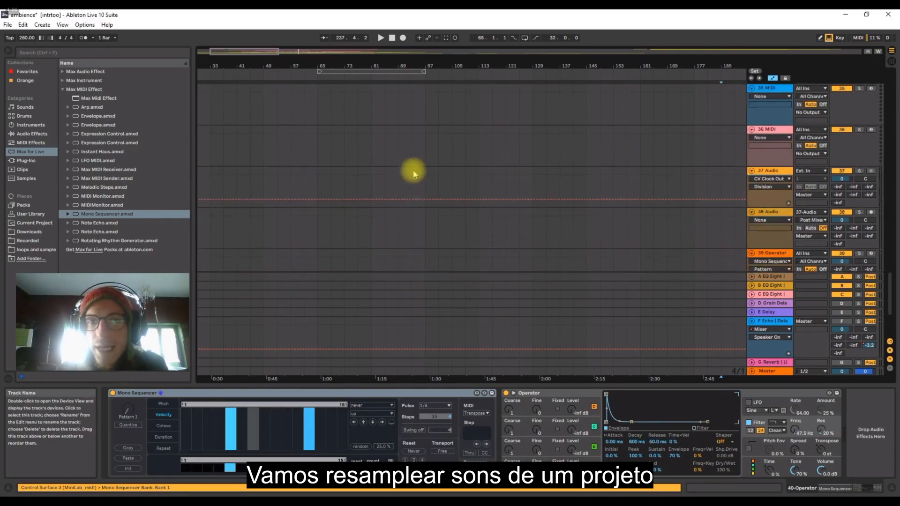
pyautogui.scroll(12, 422, 190)
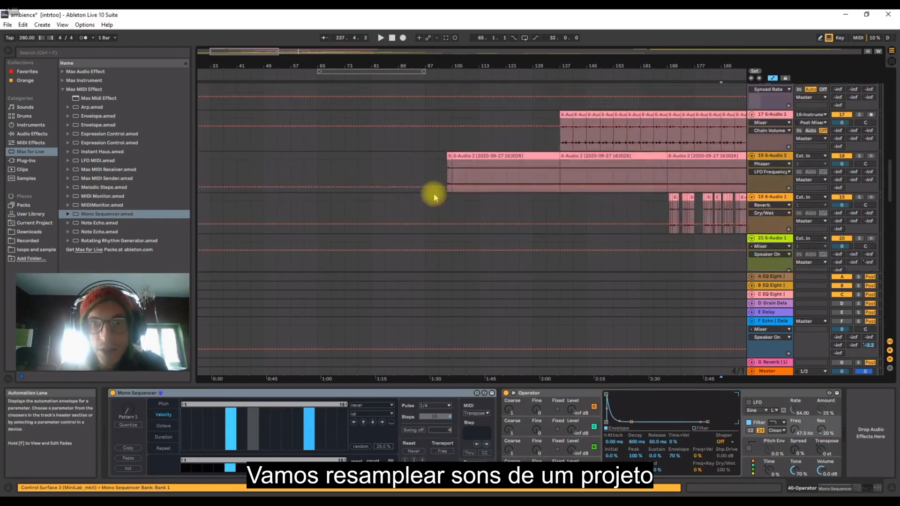
pyautogui.scroll(-13, 434, 193)
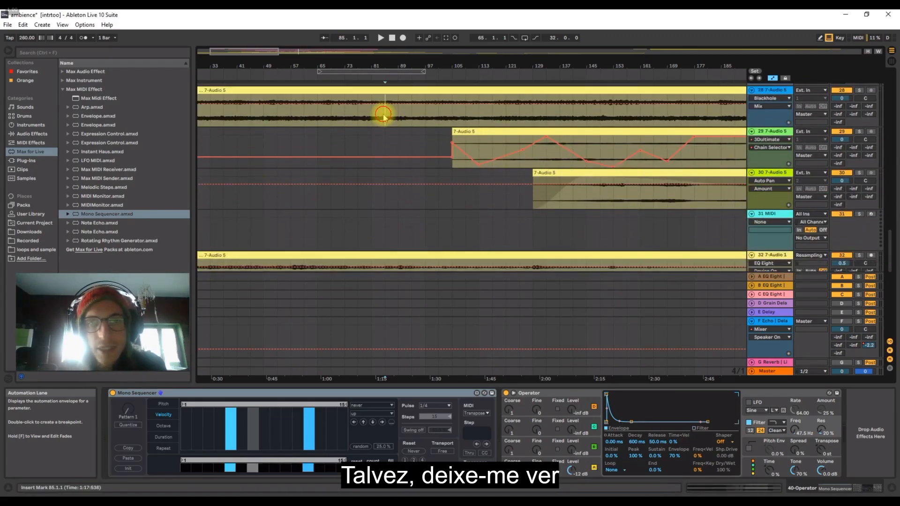
pyautogui.click(385, 114)
pyautogui.click(858, 90)
pyautogui.press('space')
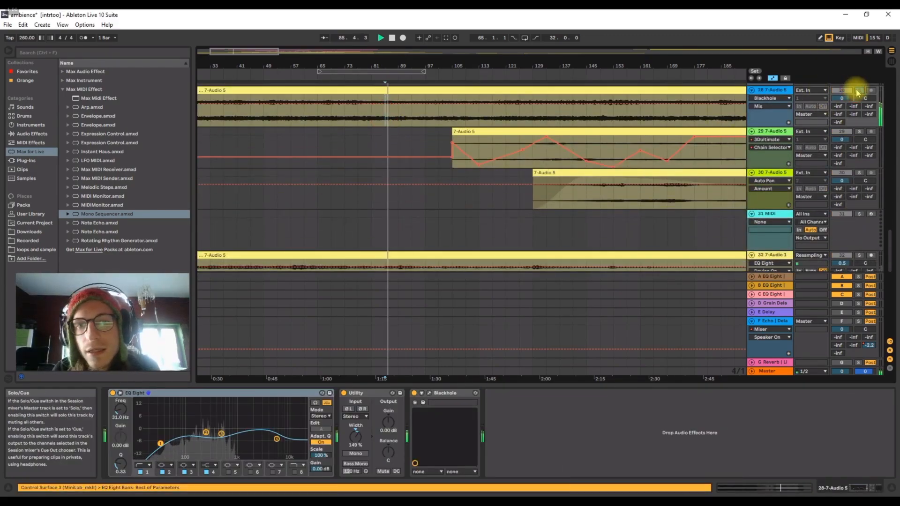
pyautogui.click(858, 92)
pyautogui.press('space')
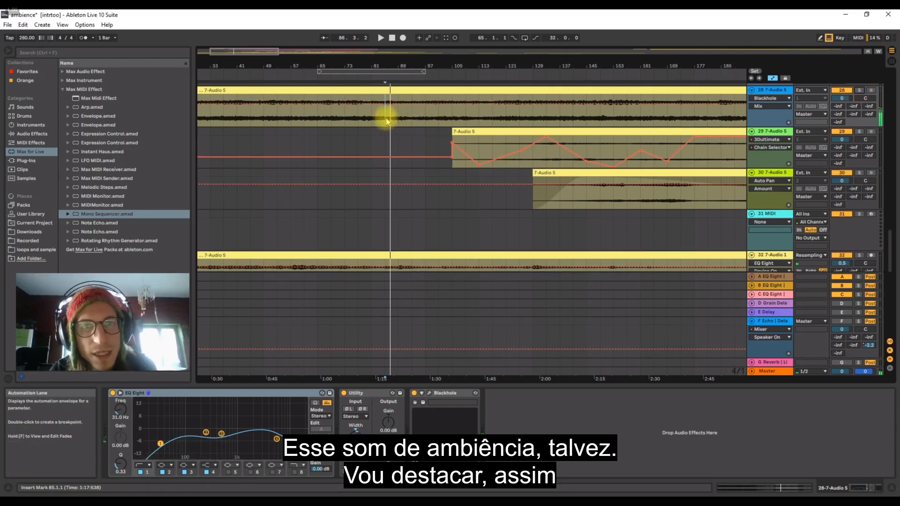
# Hide the automation lanes and copy bars 85 to 89 of track 28's recording onto track 38 at bar 105.
pyautogui.moveTo(387, 122); pyautogui.dragTo(399, 122)
pyautogui.press('a')
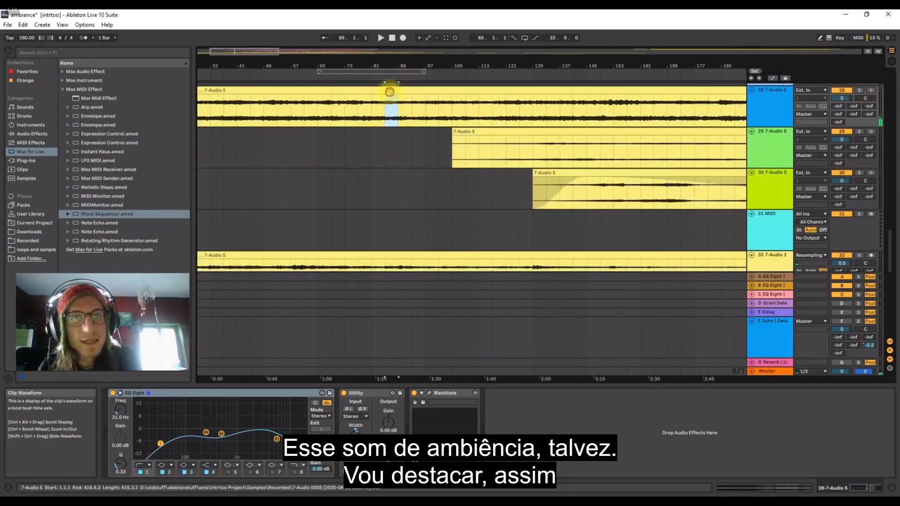
pyautogui.click(383, 111)
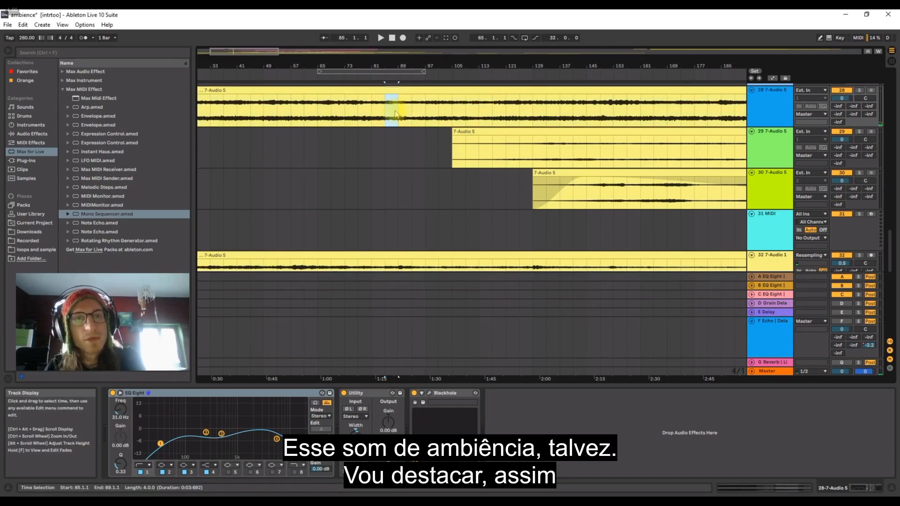
pyautogui.scroll(-5, 398, 160)
pyautogui.scroll(-1, 394, 167)
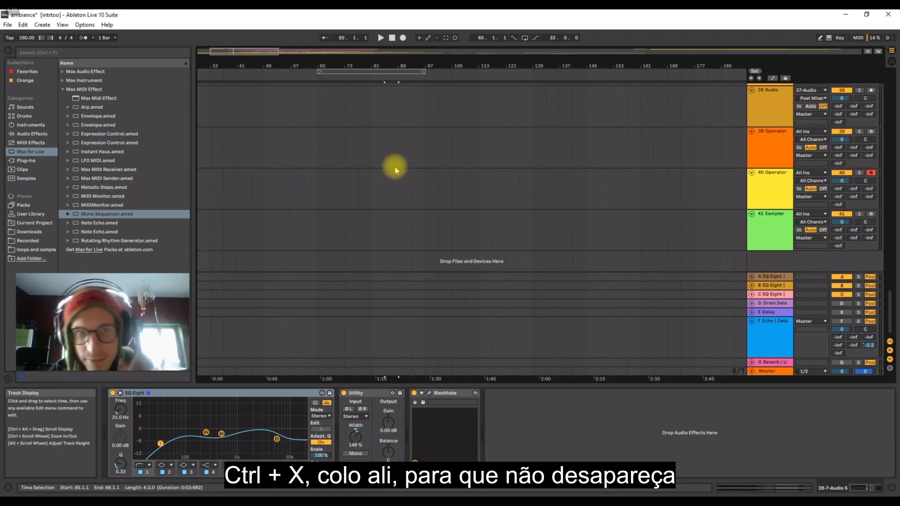
pyautogui.click(382, 152)
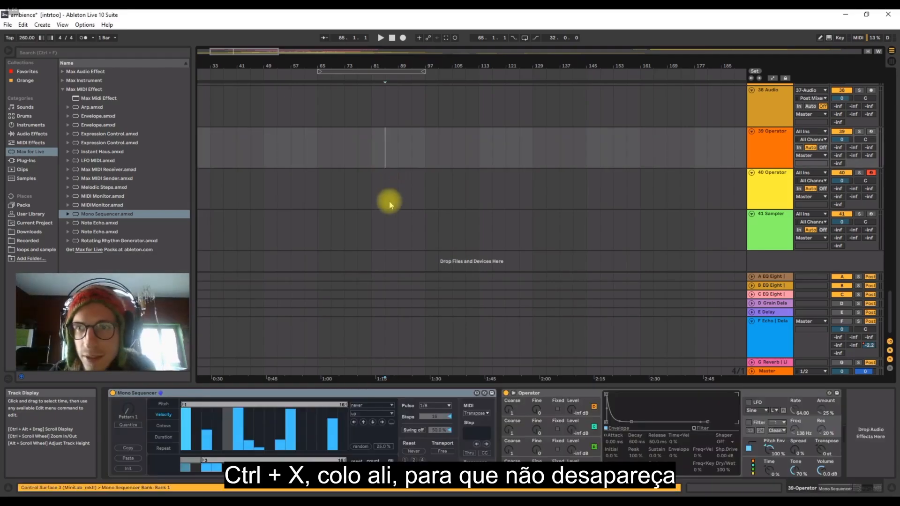
pyautogui.click(389, 201)
pyautogui.click(459, 97)
pyautogui.hotkey('ctrl', 'v')
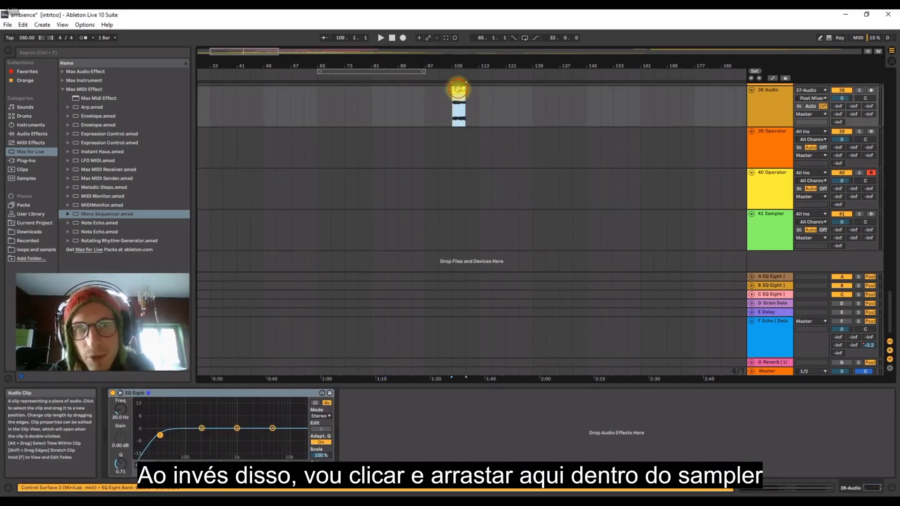
# Load the copied ambience clip into track 41's Sampler and delete the temporary clip from track 38.
pyautogui.moveTo(458, 90); pyautogui.dragTo(580, 429)
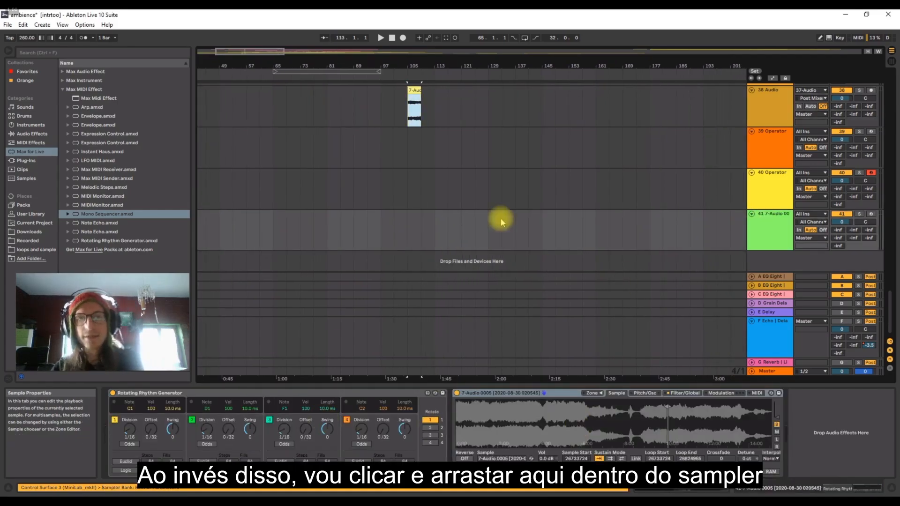
pyautogui.click(416, 92)
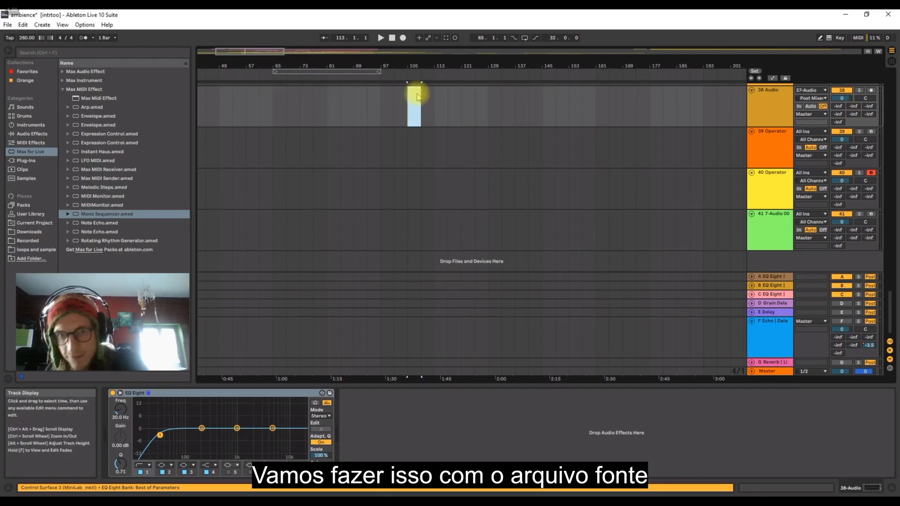
# Turn off track 41's Rotating Rhythm Generator, arm the track, and audition the sample with the computer MIDI keyboard one octave lower.
pyautogui.click(773, 227)
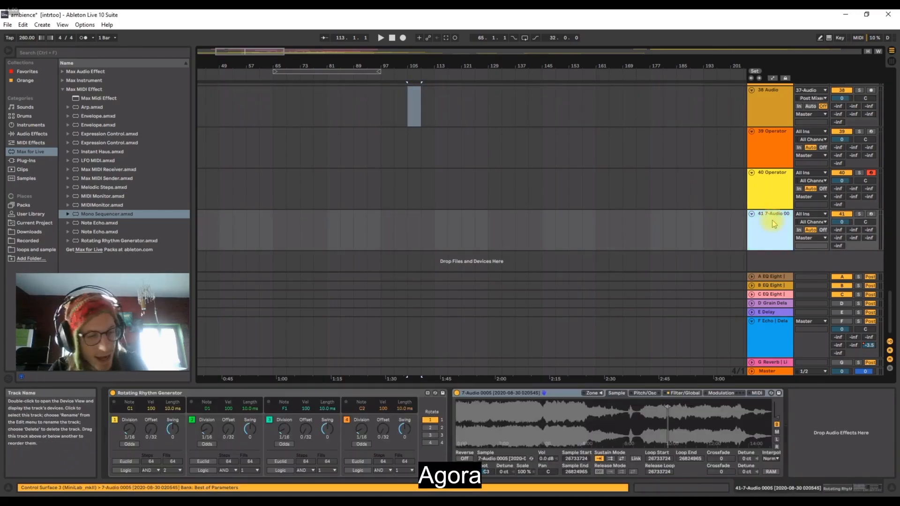
pyautogui.click(112, 393)
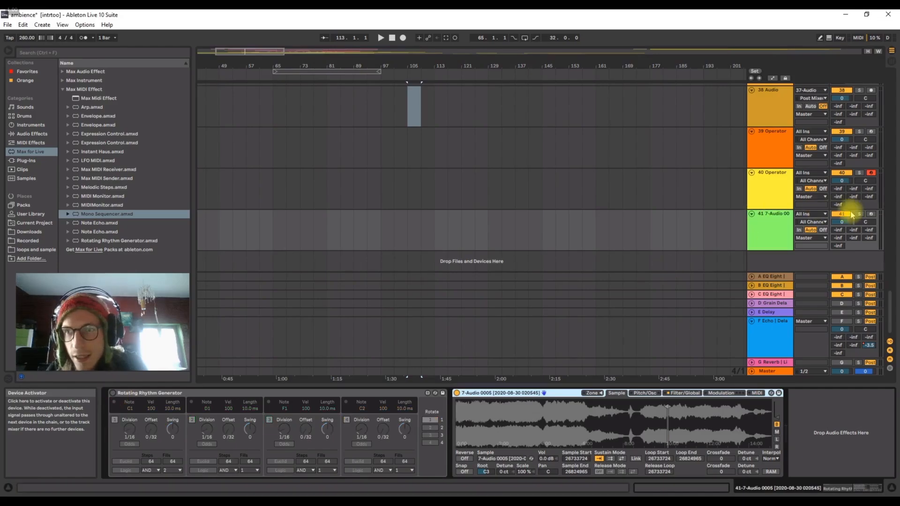
pyautogui.click(872, 215)
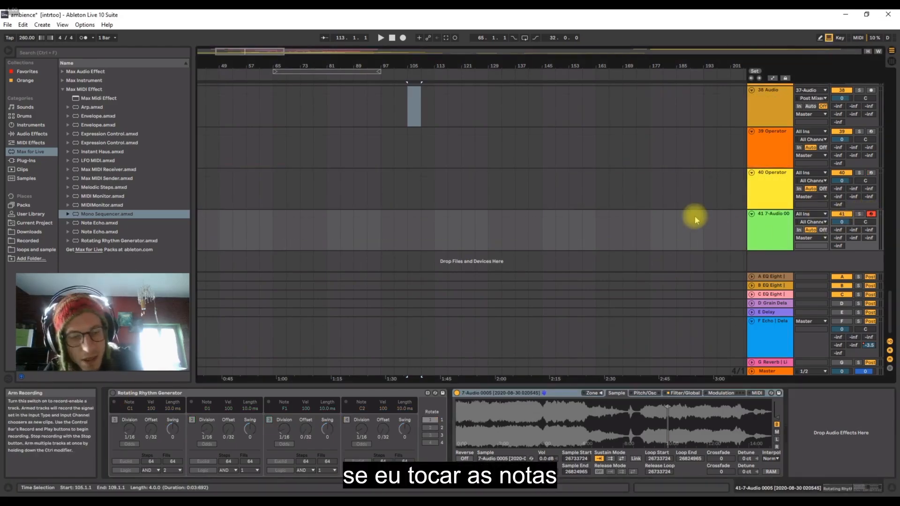
pyautogui.press('z')
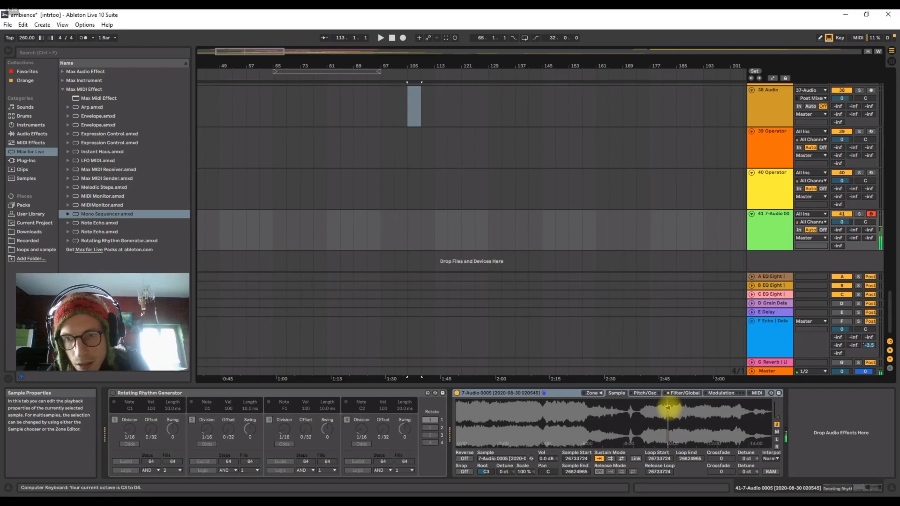
pyautogui.click(671, 407)
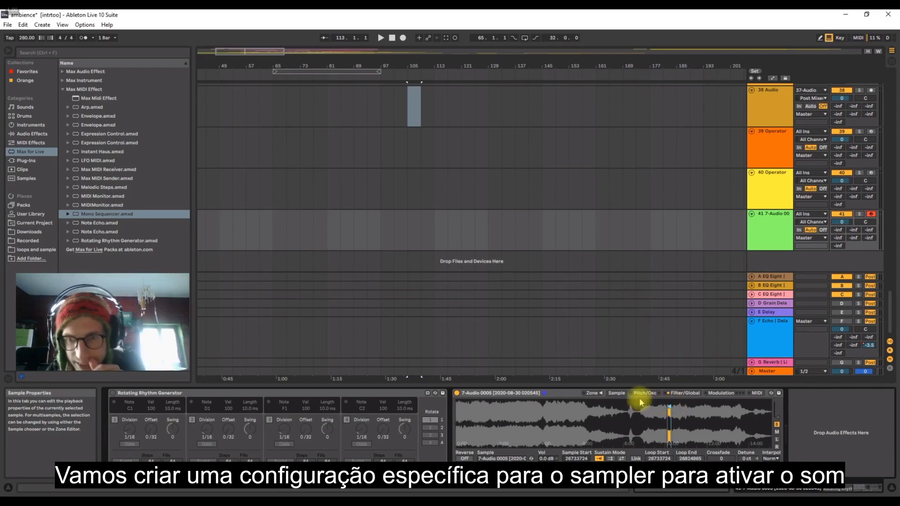
# Shape the Sampler's volume envelope with a decay of 584 ms, sustain of -35 dB and release of 4.88 s.
pyautogui.click(508, 396)
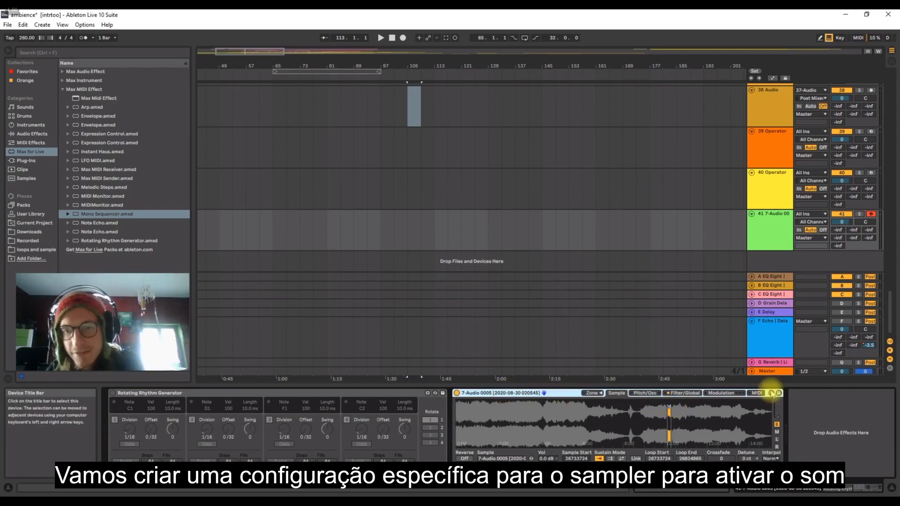
pyautogui.click(719, 393)
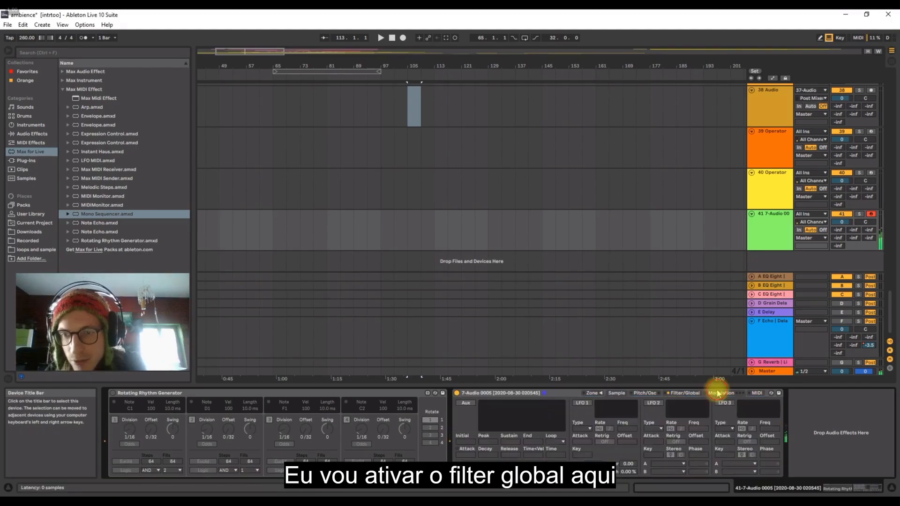
pyautogui.click(693, 395)
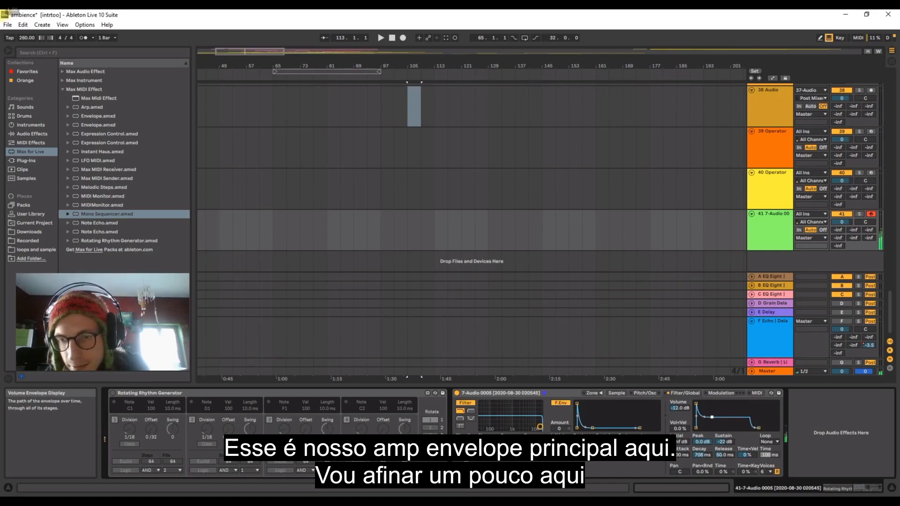
pyautogui.moveTo(713, 417); pyautogui.dragTo(708, 422)
pyautogui.moveTo(763, 428); pyautogui.dragTo(770, 427)
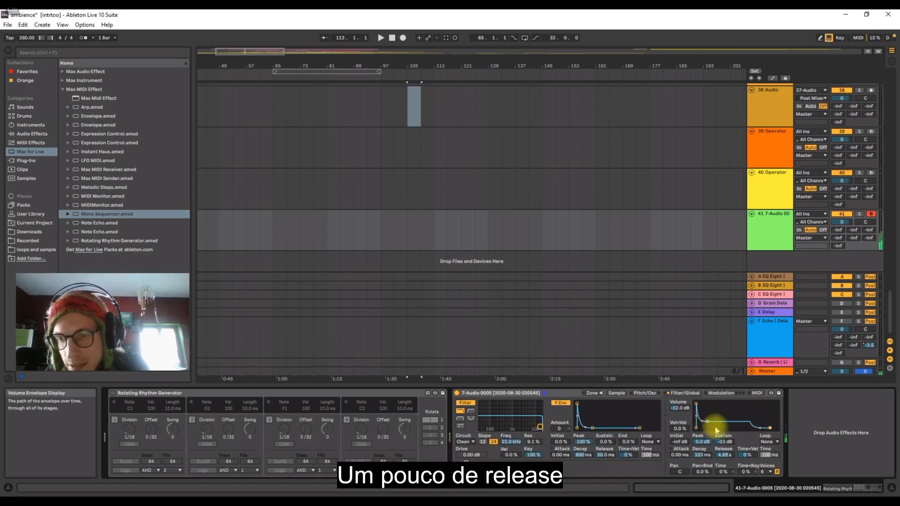
pyautogui.moveTo(706, 425); pyautogui.dragTo(711, 421)
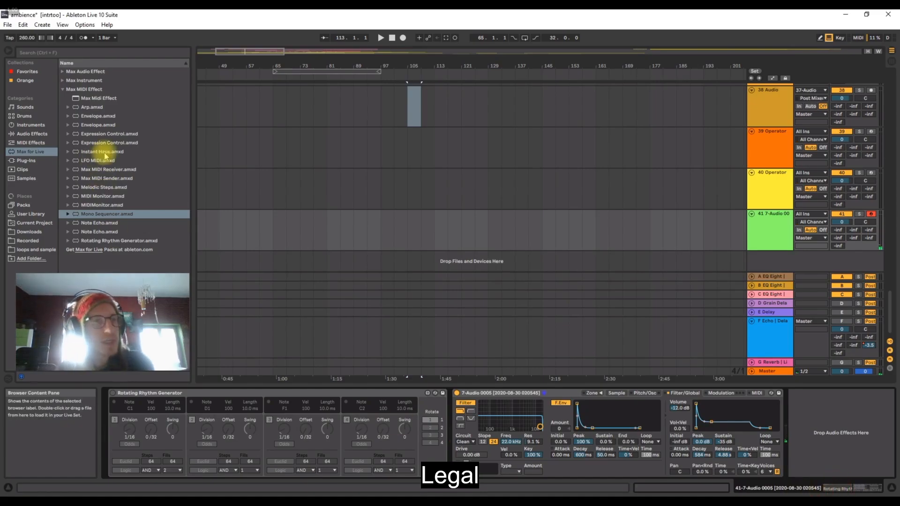
# Insert the Random MIDI effect before Sampler on track 41, with Chance at 100 % and Choices at 12.
pyautogui.click(31, 143)
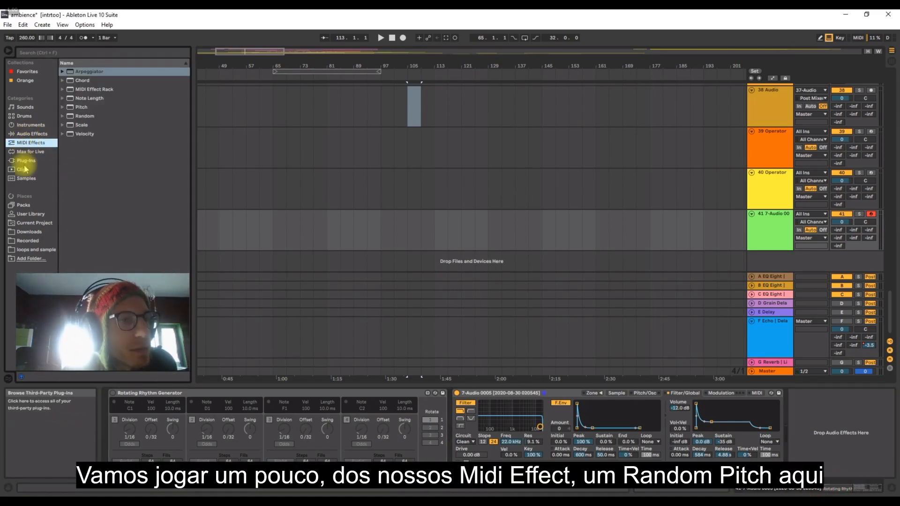
pyautogui.click(84, 72)
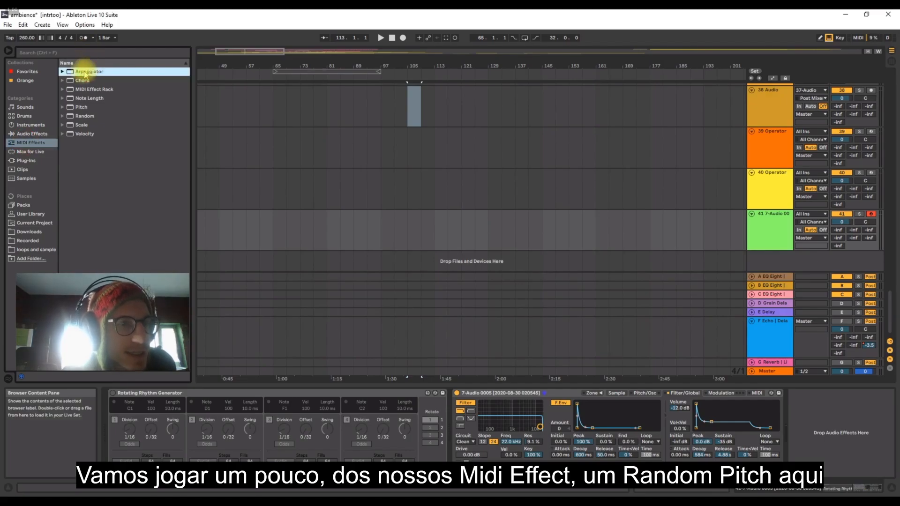
pyautogui.moveTo(78, 118); pyautogui.dragTo(467, 419)
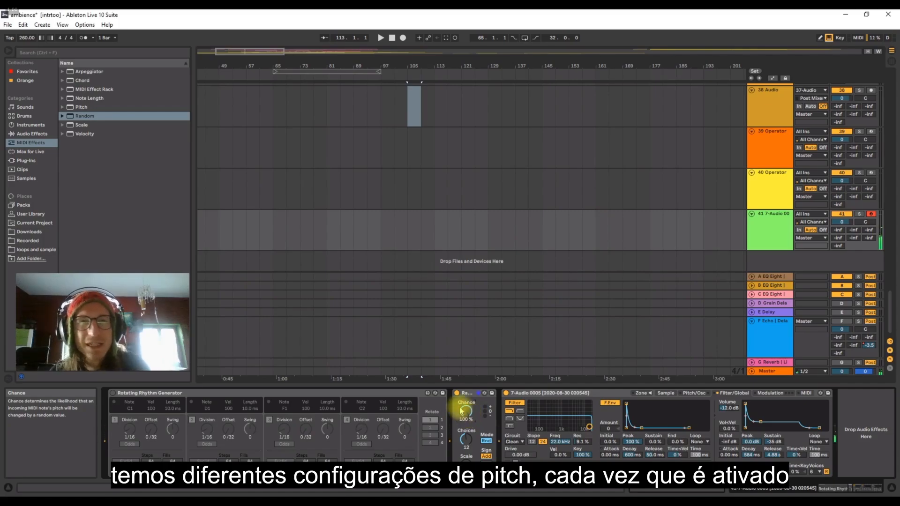
# Insert the Scale MIDI effect between Random and Sampler, remap notes in its matrix, and show the automation lanes.
pyautogui.click(79, 125)
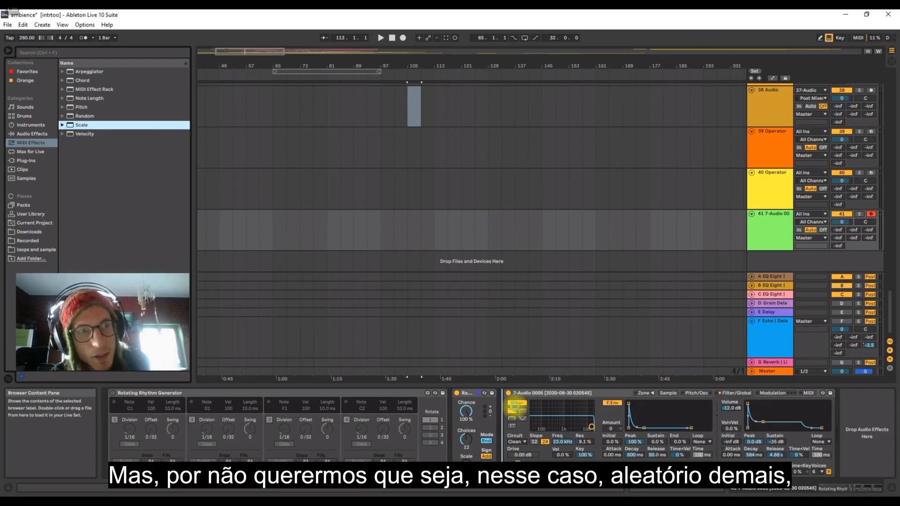
pyautogui.moveTo(508, 393); pyautogui.dragTo(516, 396)
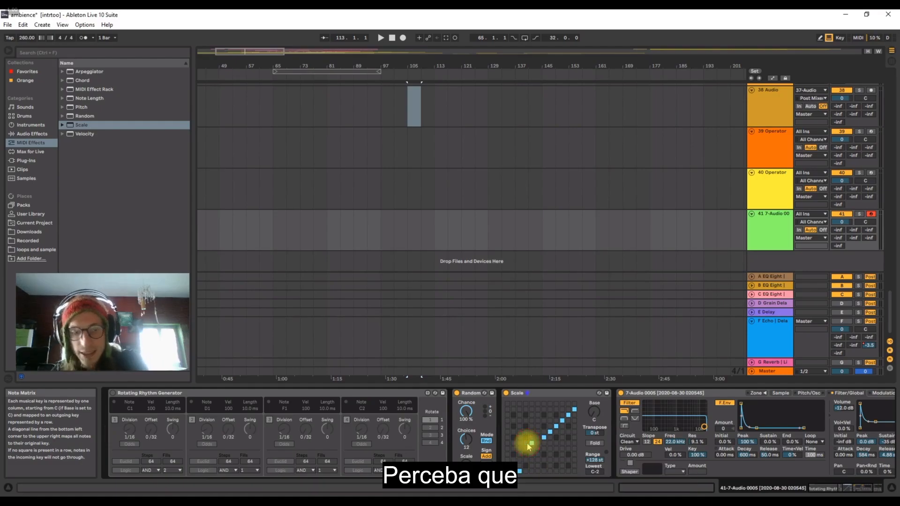
pyautogui.press('a')
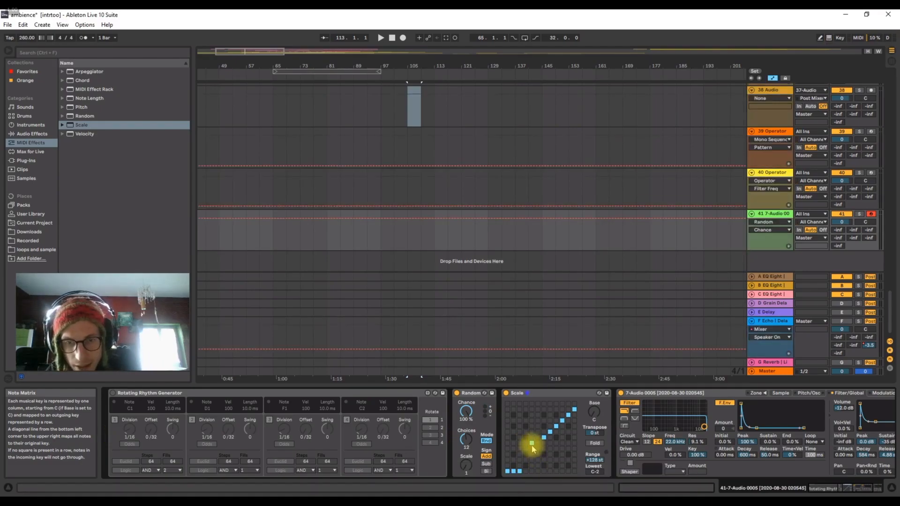
pyautogui.press('m')
pyautogui.press('a')
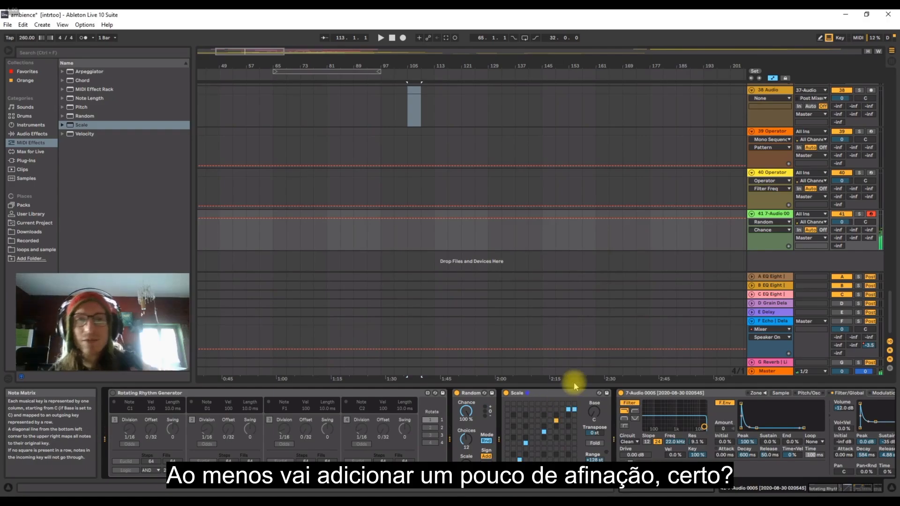
# Reshape the Sampler's volume envelope on track 41 with a decay of 183 ms, sustain of -41 dB and release of 708 ms.
pyautogui.click(840, 492)
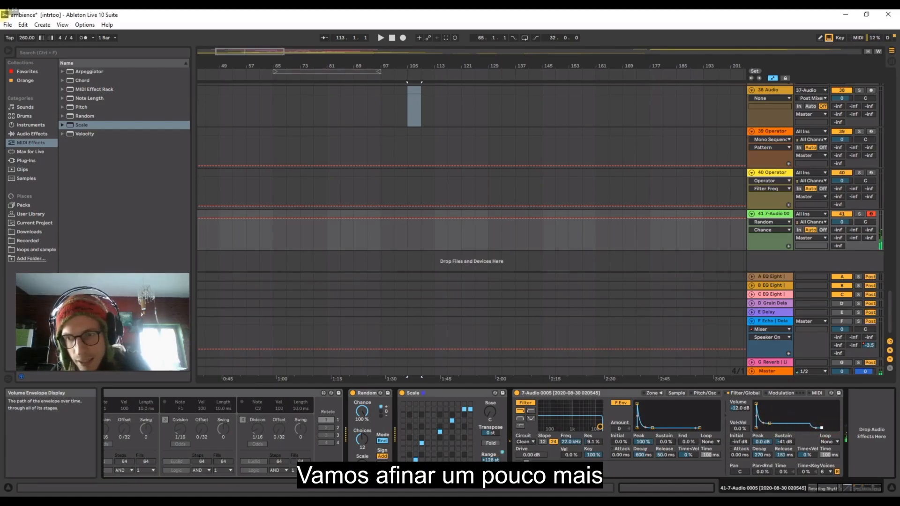
pyautogui.moveTo(822, 428); pyautogui.dragTo(826, 429)
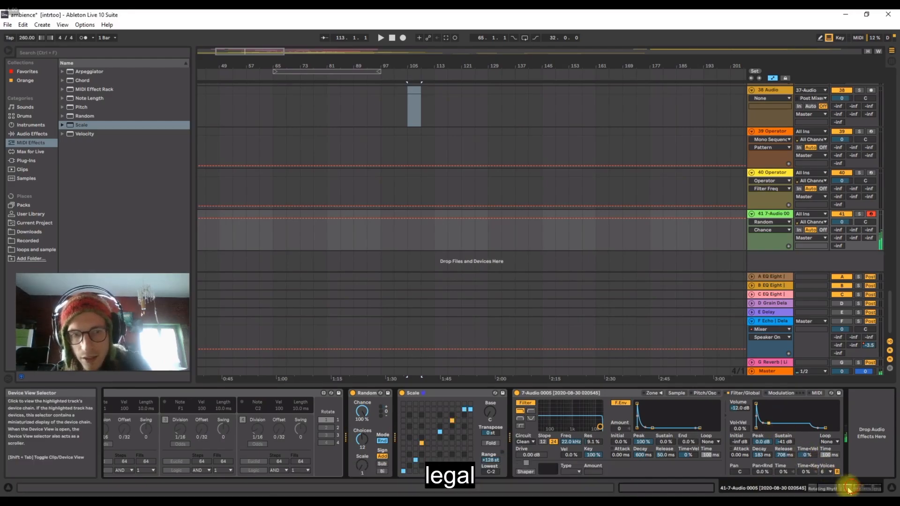
# Turn the Rotating Rhythm Generator back on and solo track 41 while playing the pattern.
pyautogui.moveTo(848, 488); pyautogui.dragTo(822, 488)
pyautogui.click(113, 393)
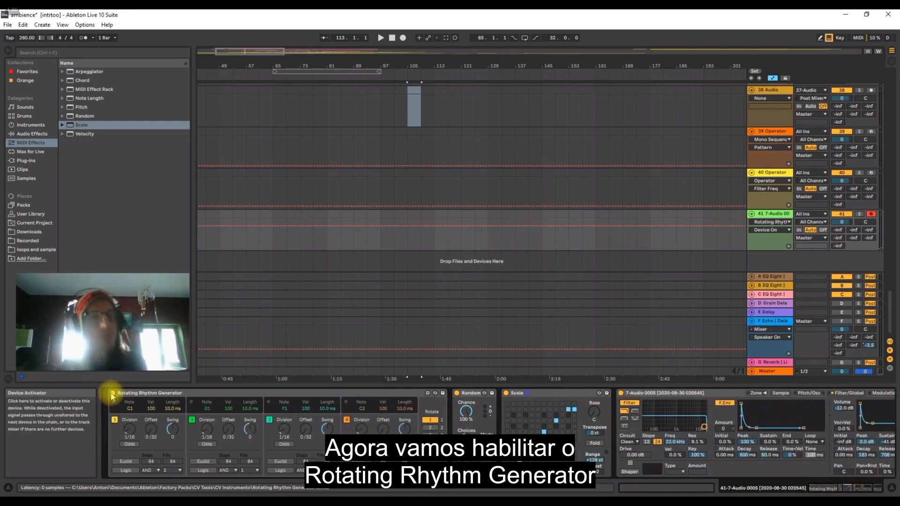
pyautogui.press('space')
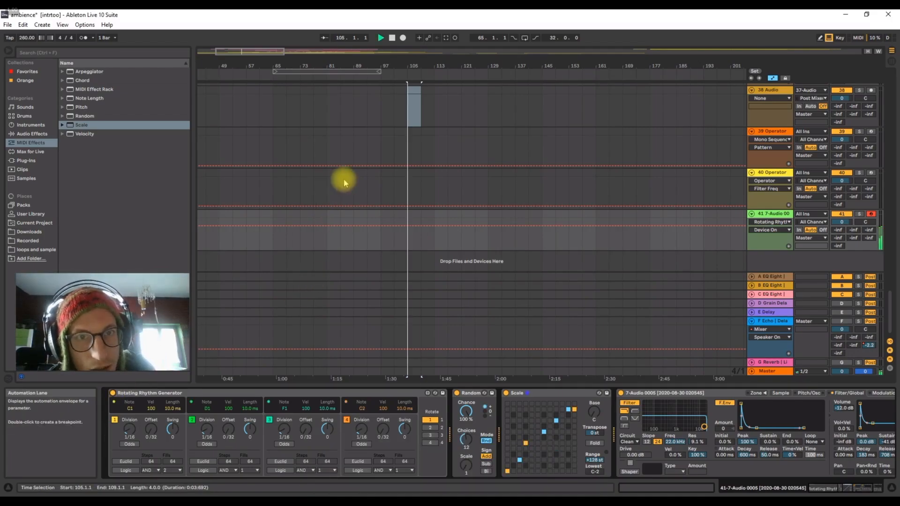
pyautogui.click(860, 214)
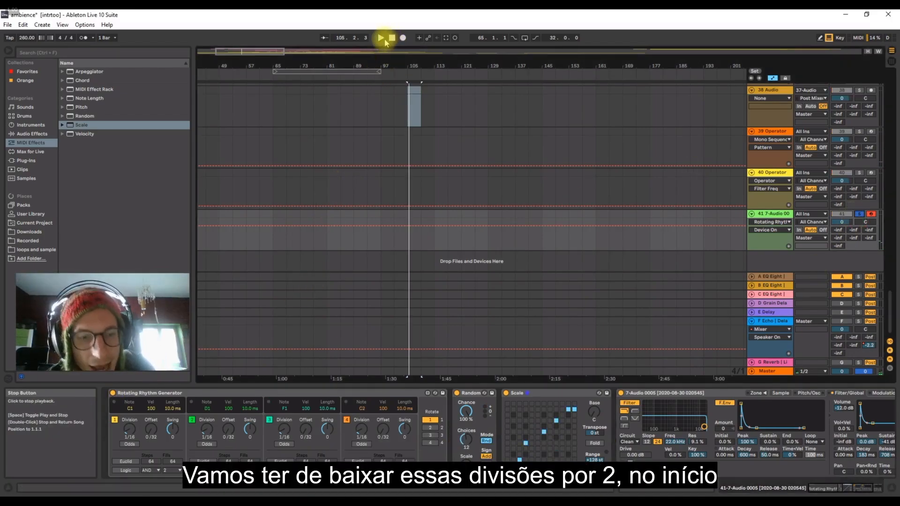
# Set the Rhythm Generator's Division to 1/8 for voices 1 and 2 and 5/16 for voice 3, with notes G1 and A2 for voices 2 and 3.
pyautogui.moveTo(207, 428); pyautogui.dragTo(207, 422)
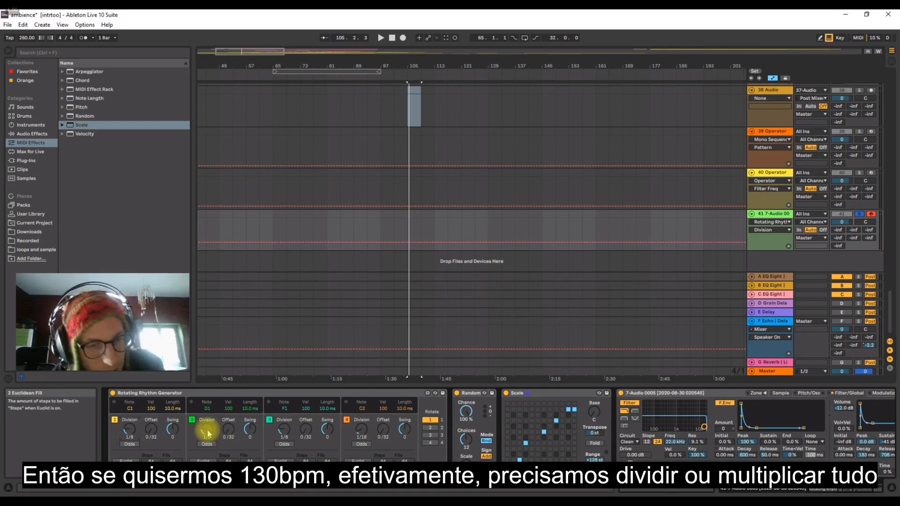
pyautogui.moveTo(207, 431); pyautogui.dragTo(207, 426)
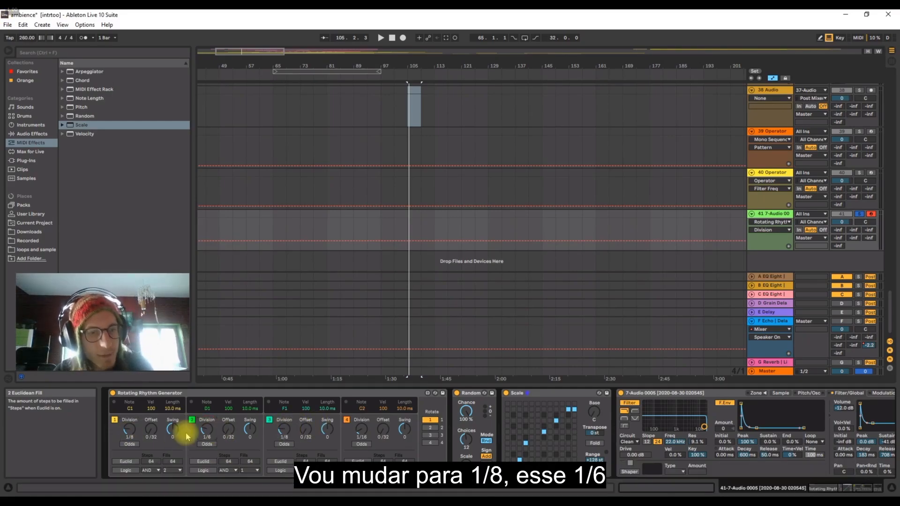
pyautogui.click(128, 432)
pyautogui.click(285, 432)
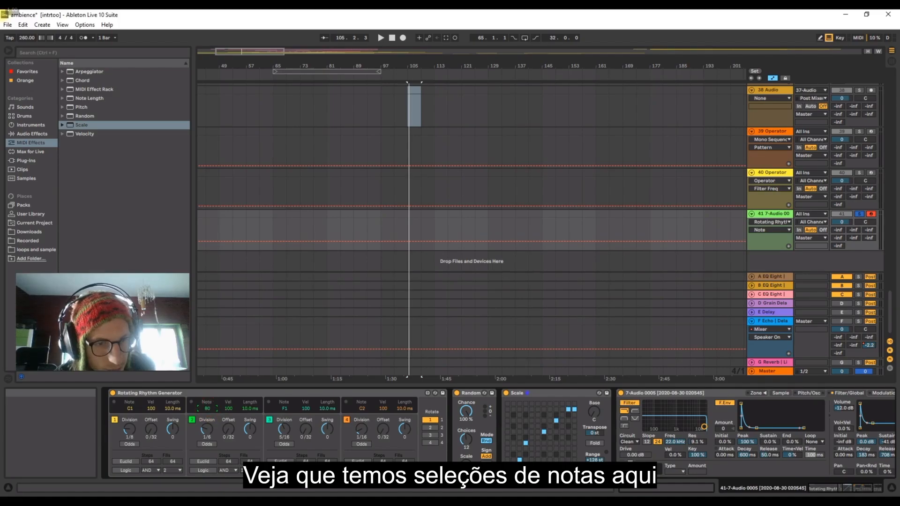
pyautogui.moveTo(207, 408); pyautogui.dragTo(207, 403)
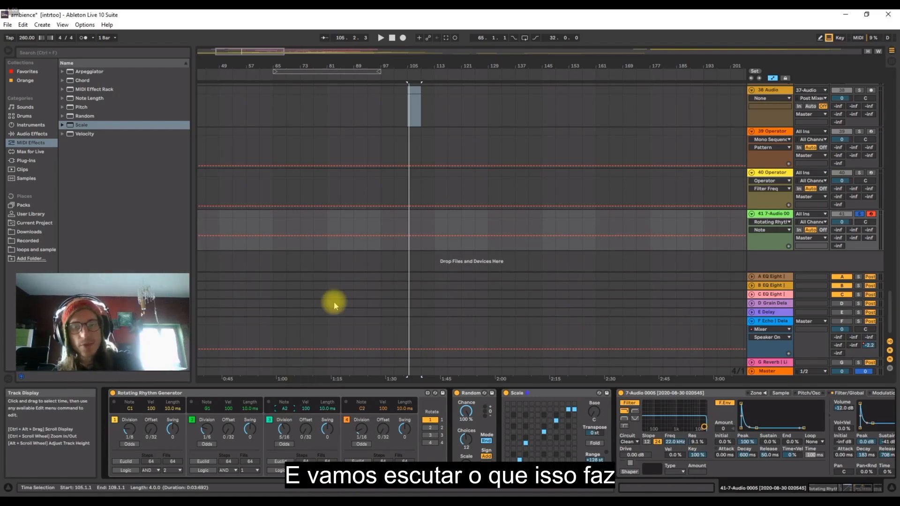
# During playback, set the Divisions of voices 1, 2 and 3 to 1/3, 3/8 and 1/2, and turn off voice 4.
pyautogui.press('space')
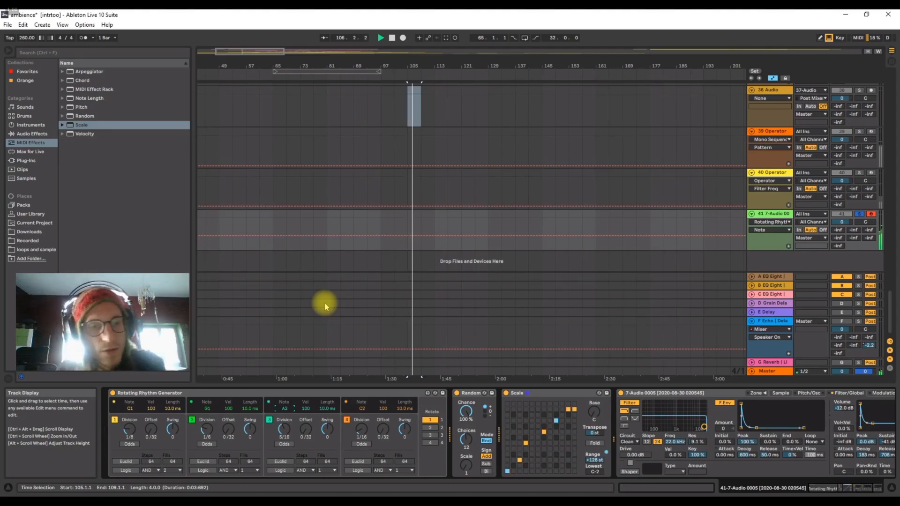
pyautogui.moveTo(284, 430); pyautogui.dragTo(284, 417)
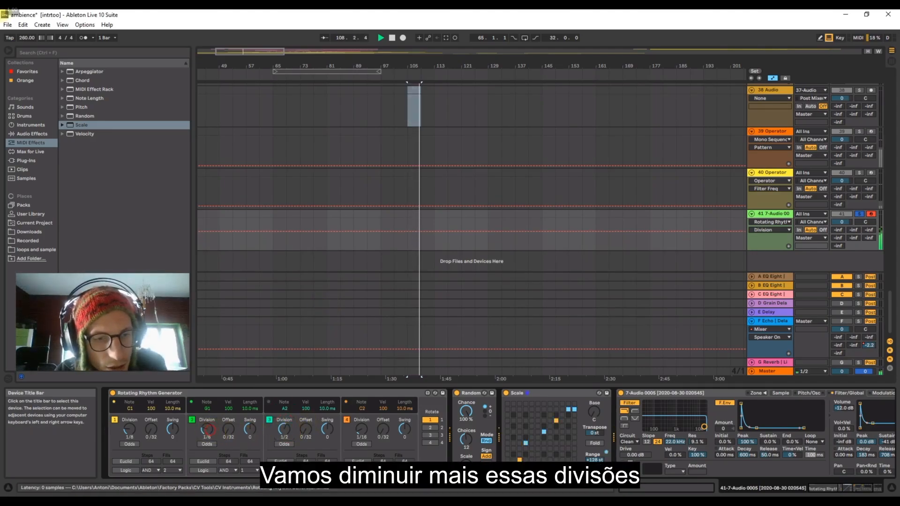
pyautogui.moveTo(129, 431); pyautogui.dragTo(131, 422)
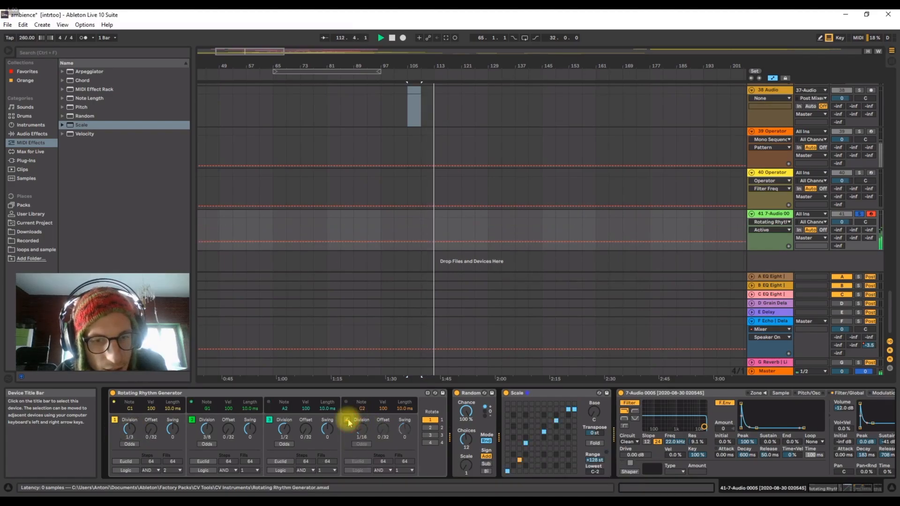
pyautogui.moveTo(359, 430); pyautogui.dragTo(358, 442)
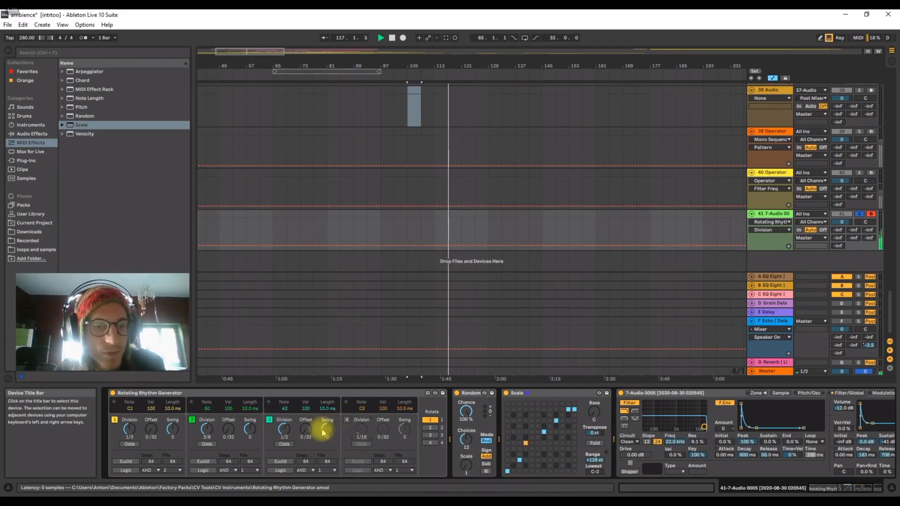
pyautogui.moveTo(207, 429); pyautogui.dragTo(209, 432)
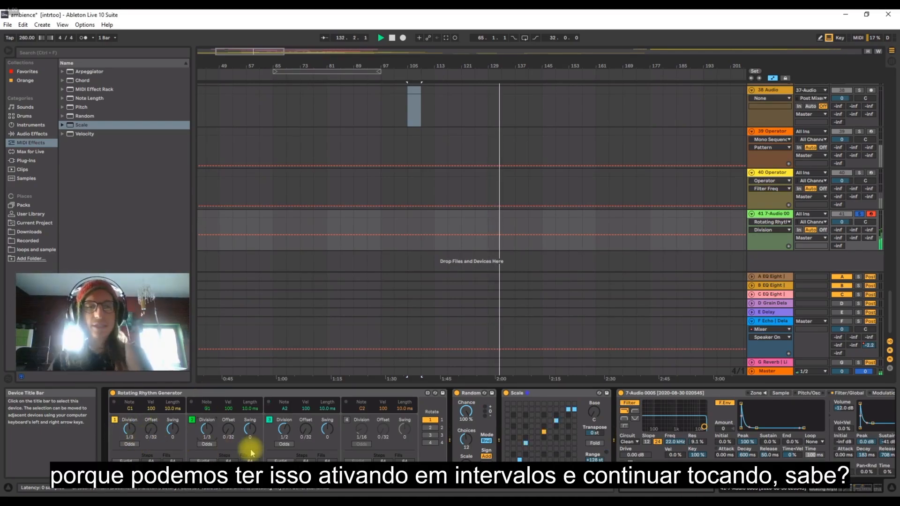
# Switch off the Scale effect and set the Divisions of rhythm voices 1 and 2 to 1/4 and 1/3.
pyautogui.click(506, 393)
pyautogui.moveTo(129, 429); pyautogui.dragTo(129, 422)
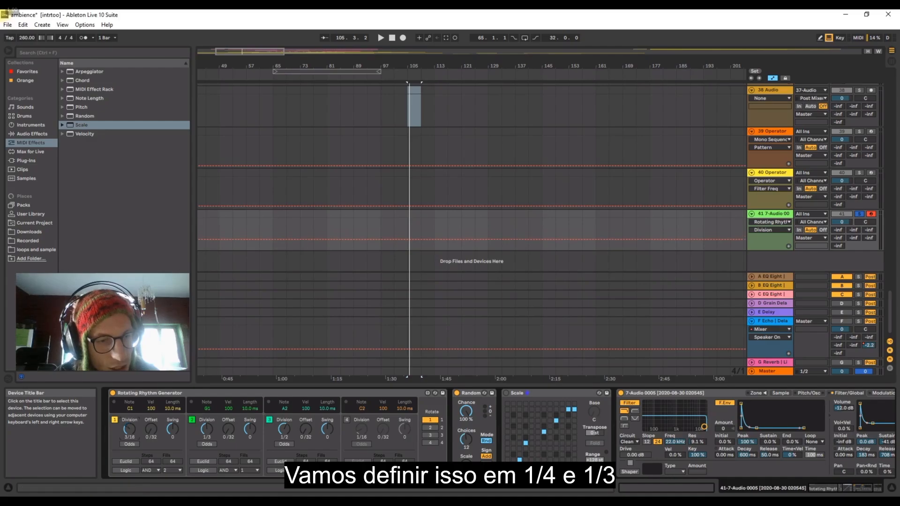
pyautogui.click(269, 419)
pyautogui.press('space')
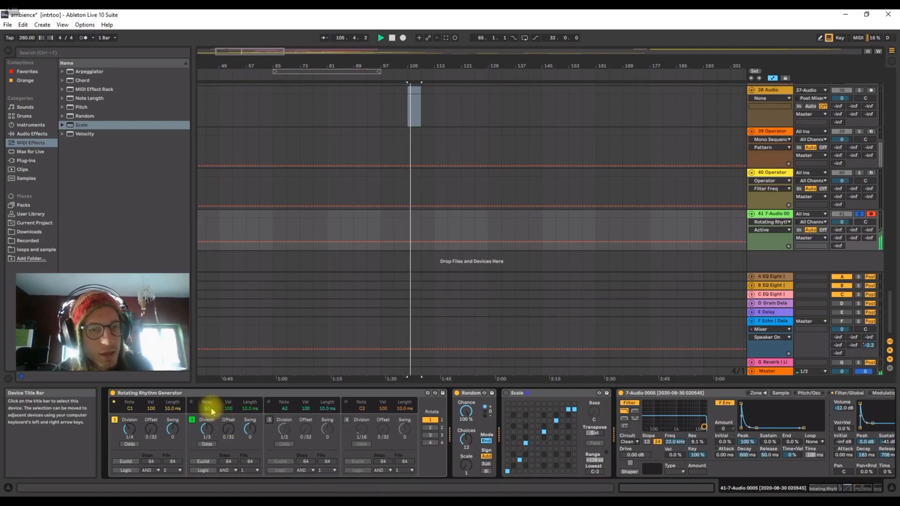
pyautogui.moveTo(205, 409); pyautogui.dragTo(207, 424)
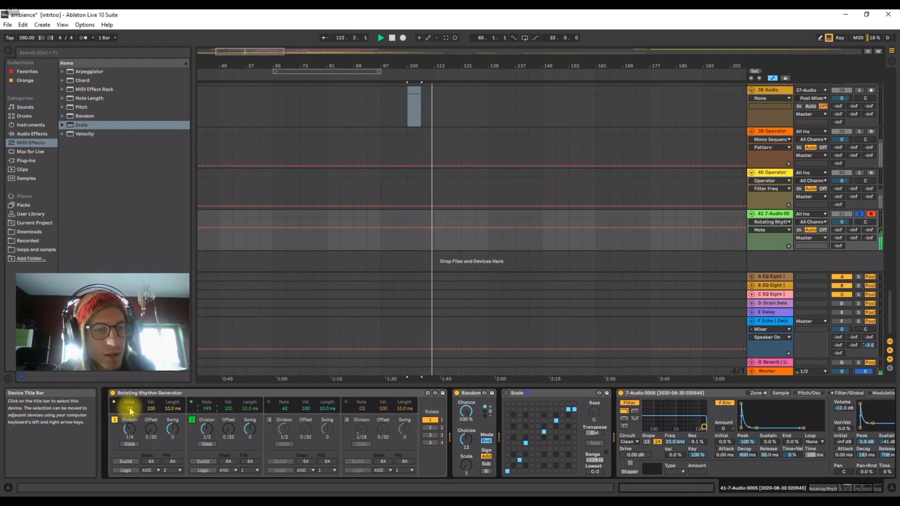
pyautogui.press('space')
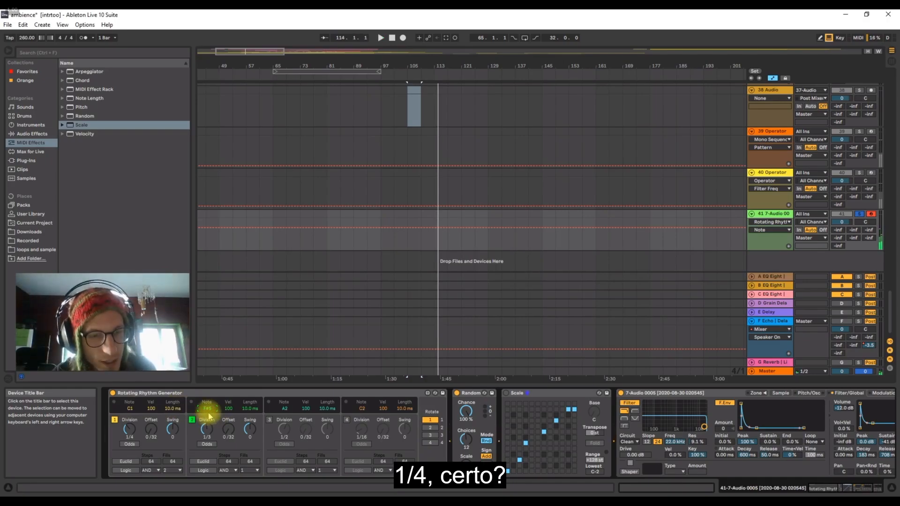
pyautogui.hotkey('ctrl', 'z')
pyautogui.hotkey('ctrl', 'z')
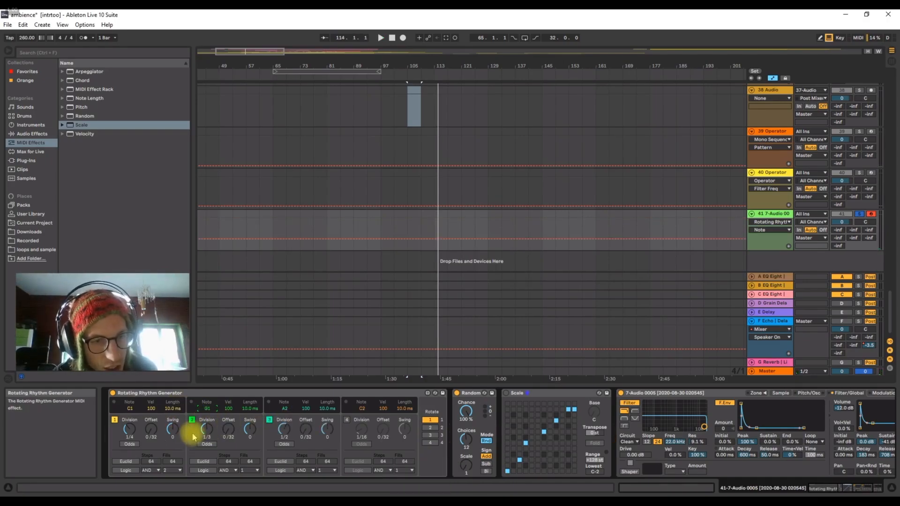
# Set voice 2's Division to 3/8, then during playback set voice 3's Swing to 18 and adjust voice 2's Swing.
pyautogui.click(203, 429)
pyautogui.press('space')
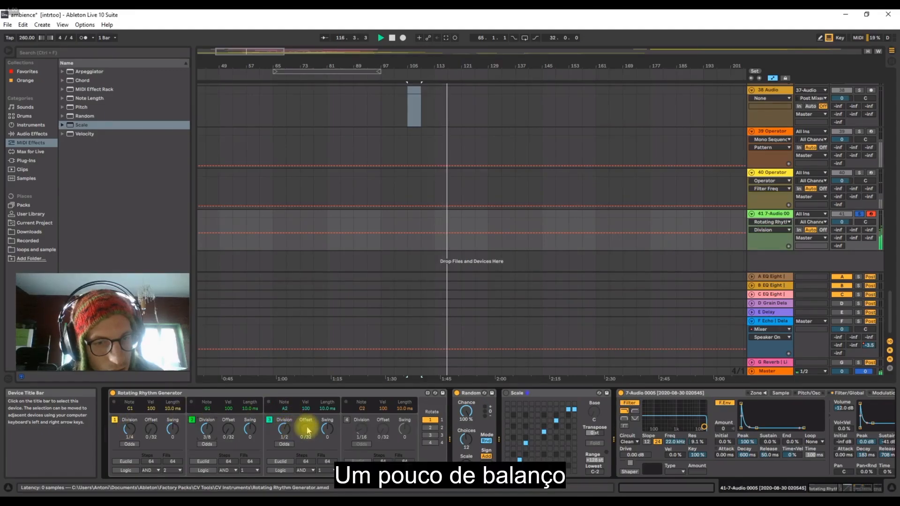
pyautogui.moveTo(328, 428); pyautogui.dragTo(327, 424)
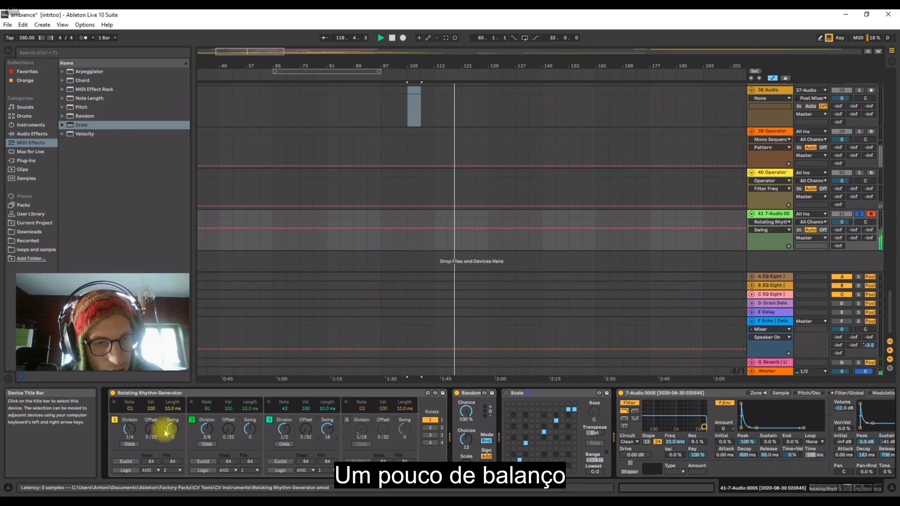
pyautogui.moveTo(250, 428); pyautogui.dragTo(250, 427)
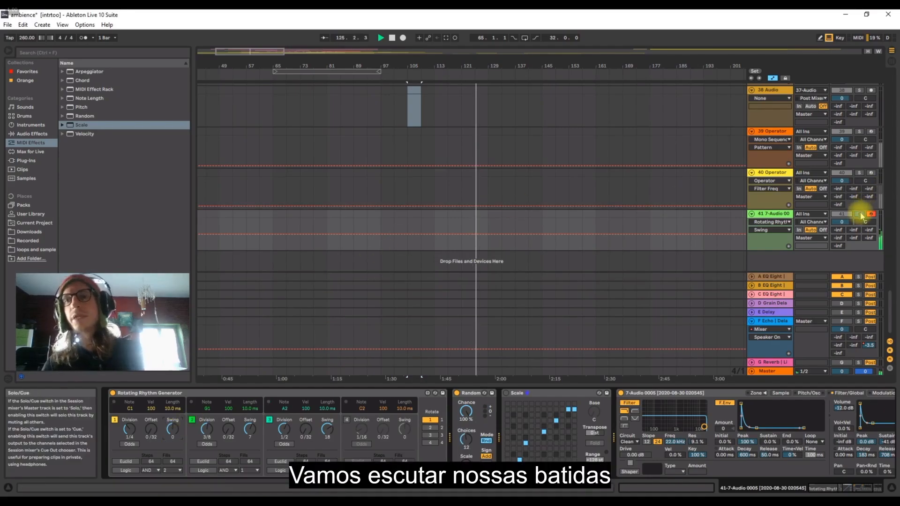
# Solo Operator tracks 39 and 40 together with Sampler track 41 to hear the percussion layers.
pyautogui.click(860, 132)
pyautogui.keyDown('ctrl'); pyautogui.click(860, 173); pyautogui.keyUp('ctrl')
pyautogui.keyDown('ctrl'); pyautogui.click(859, 214); pyautogui.keyUp('ctrl')
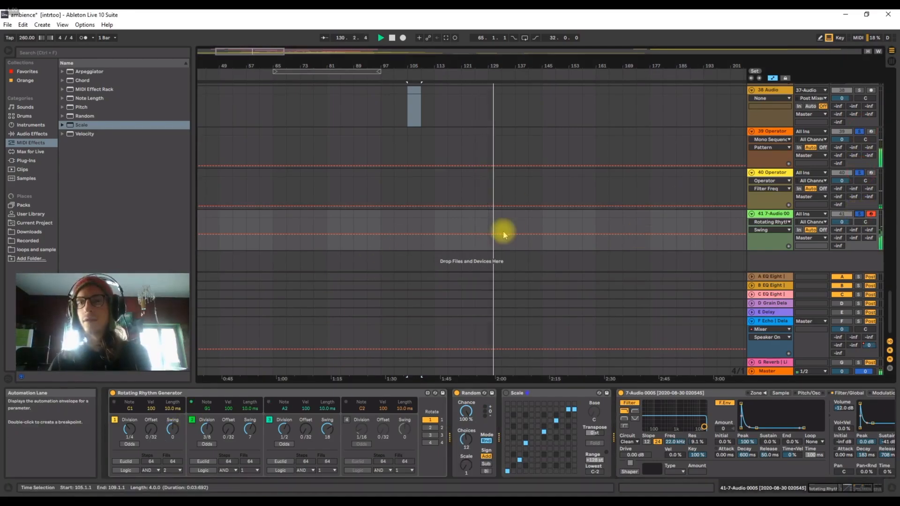
pyautogui.moveTo(458, 62); pyautogui.dragTo(457, 43)
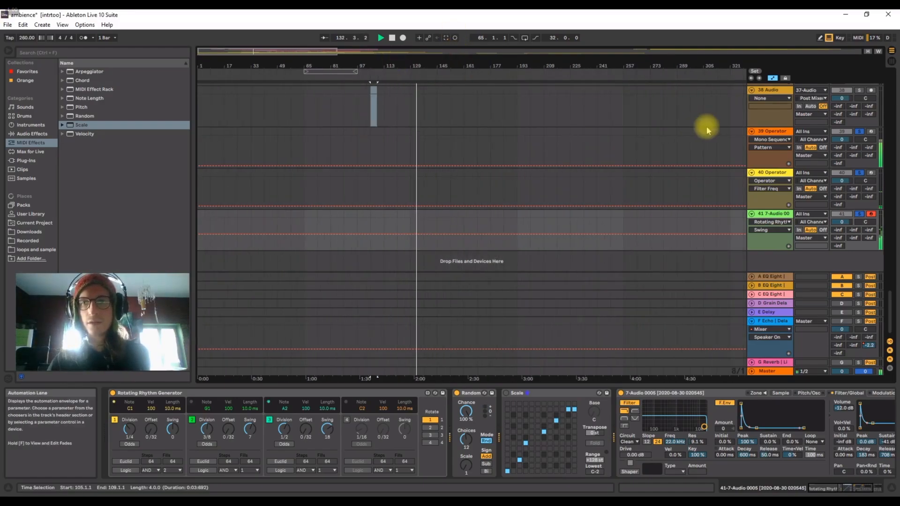
# Duplicate the kick track 39 Operator and switch off Mono Sequencer on the copy.
pyautogui.click(708, 131)
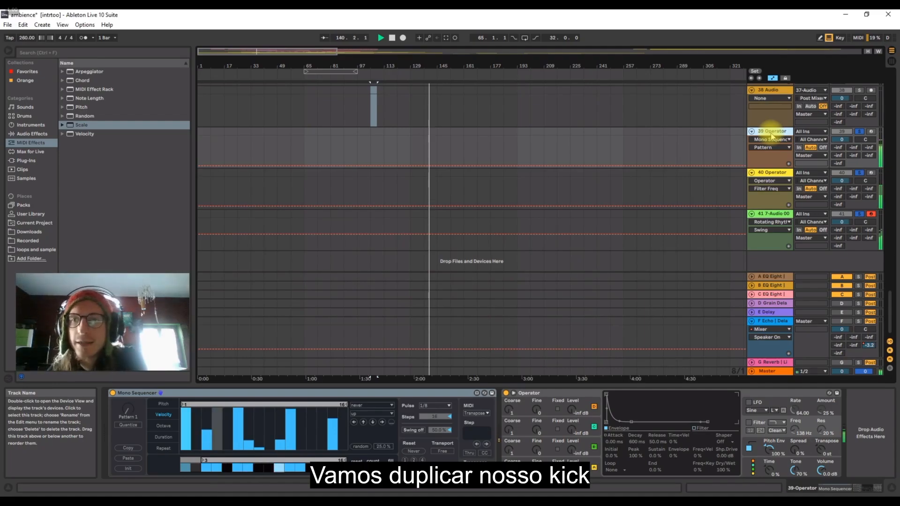
pyautogui.hotkey('ctrl', 'd')
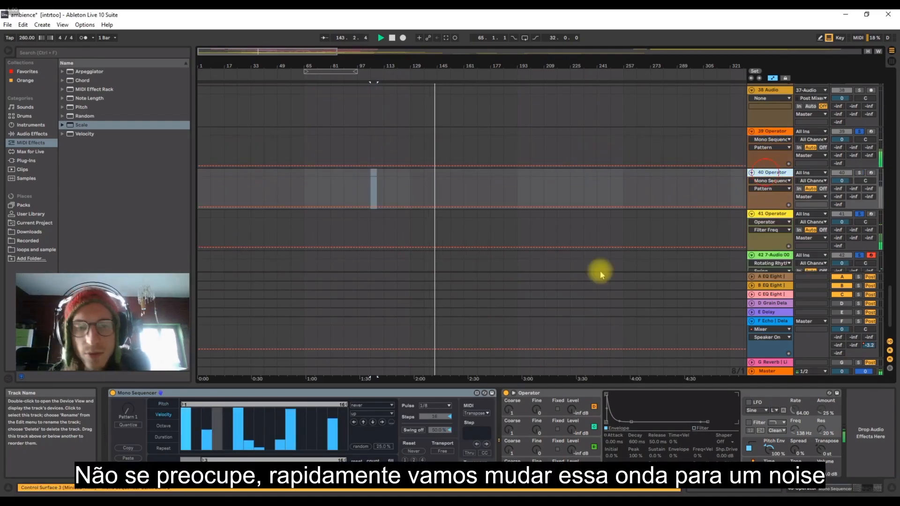
pyautogui.click(567, 394)
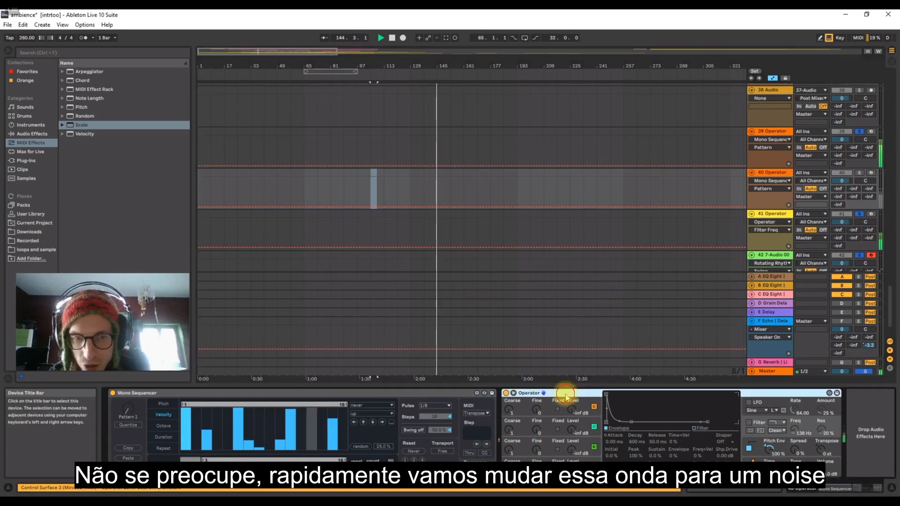
pyautogui.click(113, 392)
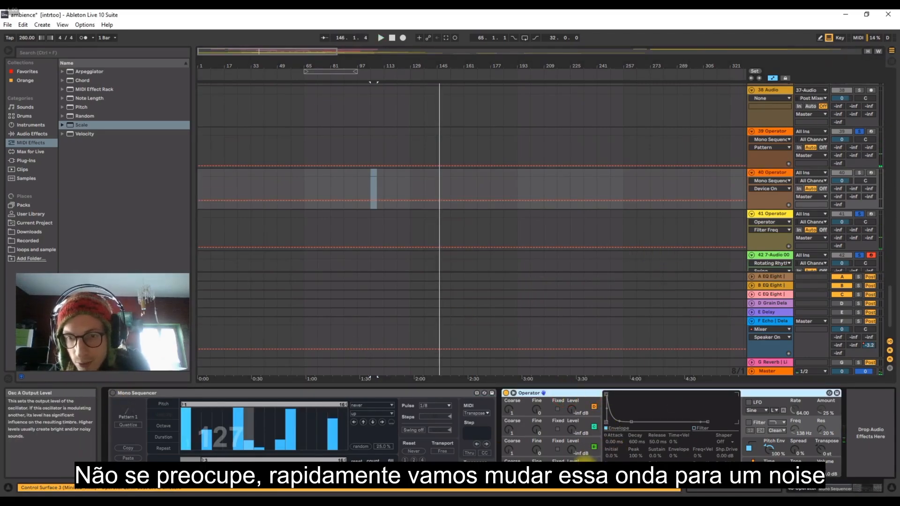
# Set oscillator A's waveform to white noise in the duplicated track's Operator.
pyautogui.click(702, 441)
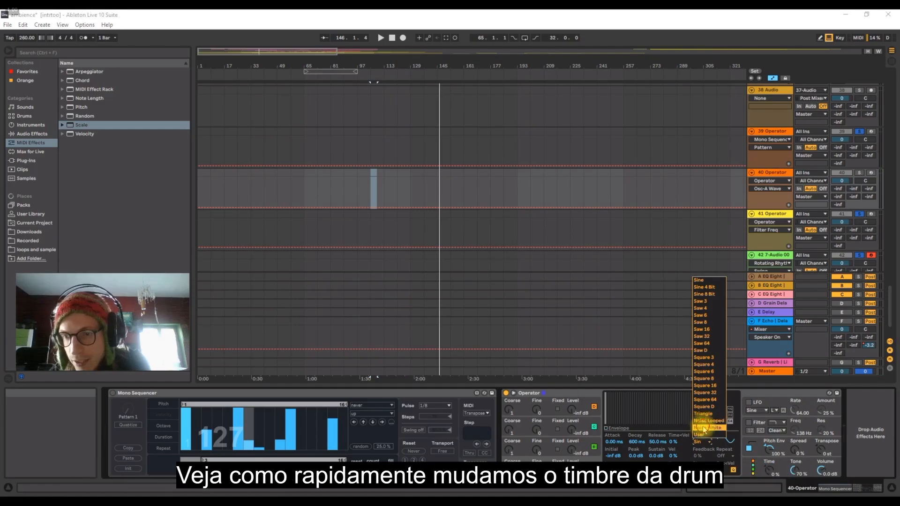
pyautogui.click(704, 428)
# Enable Operator's filter as a high-pass at 5.83 kHz and turn off the pitch envelope.
pyautogui.click(749, 423)
pyautogui.click(770, 451)
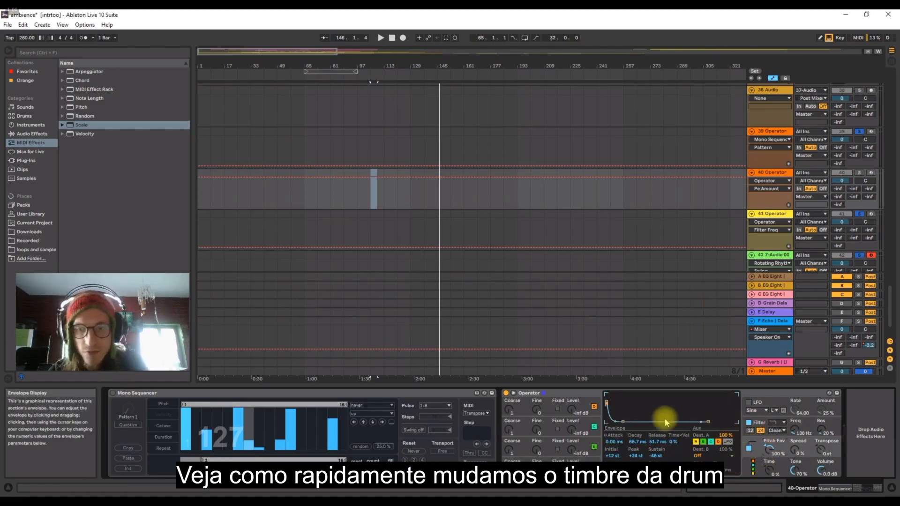
pyautogui.click(779, 423)
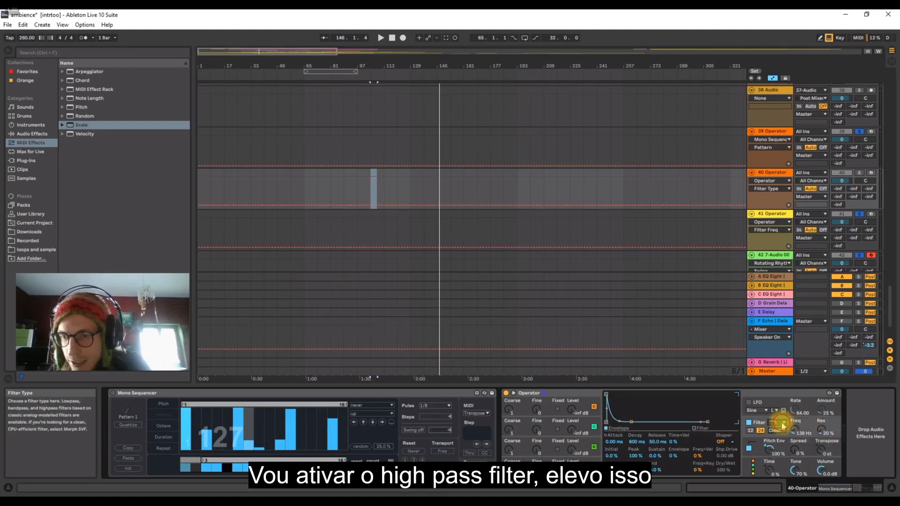
pyautogui.click(781, 443)
pyautogui.click(804, 430)
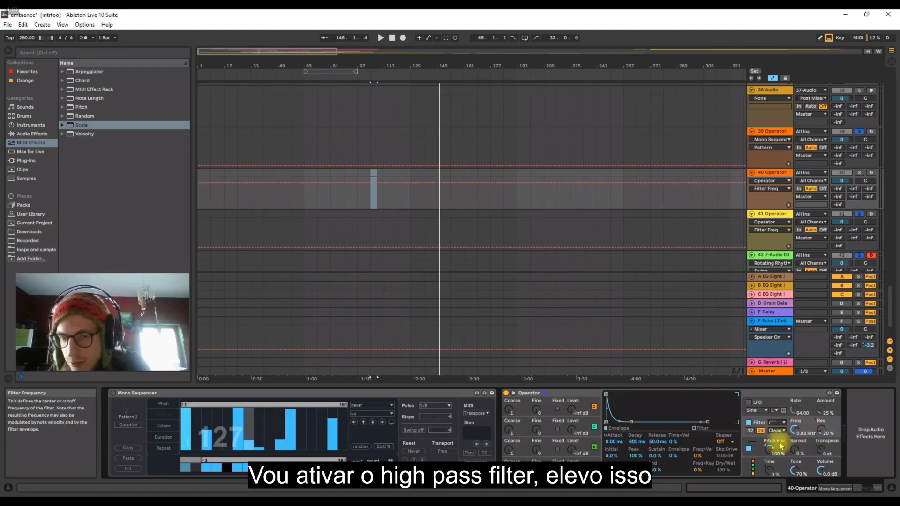
pyautogui.click(588, 462)
pyautogui.click(749, 449)
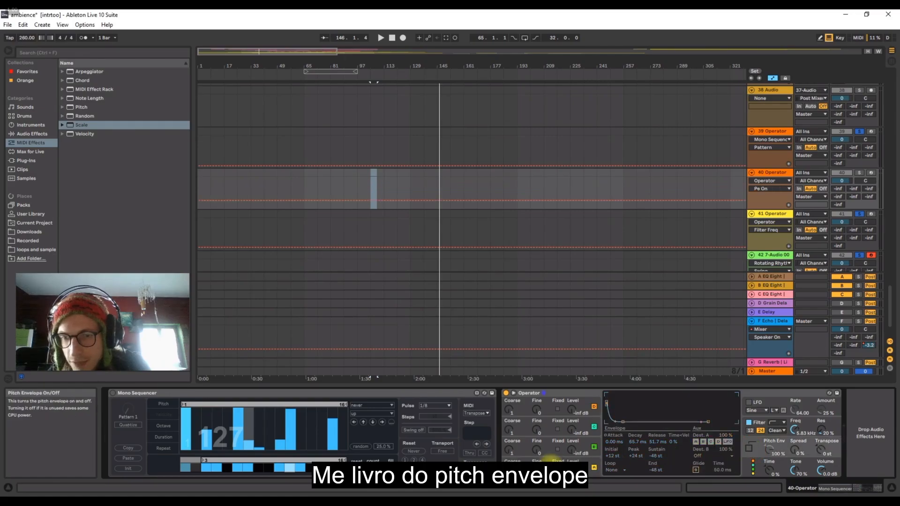
# Shape oscillator A's envelope with a decay of 217 ms and sustain of -40 dB, and arm and solo track 40.
pyautogui.click(586, 461)
pyautogui.click(612, 429)
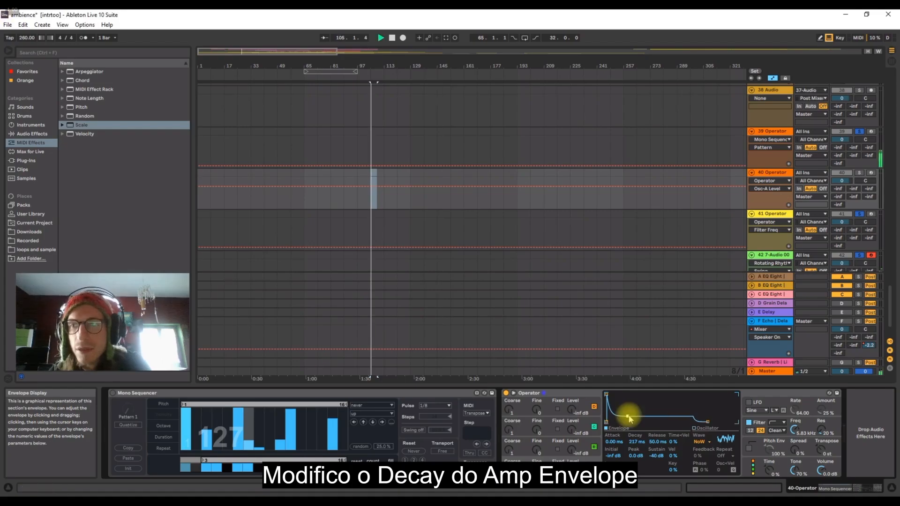
pyautogui.click(872, 173)
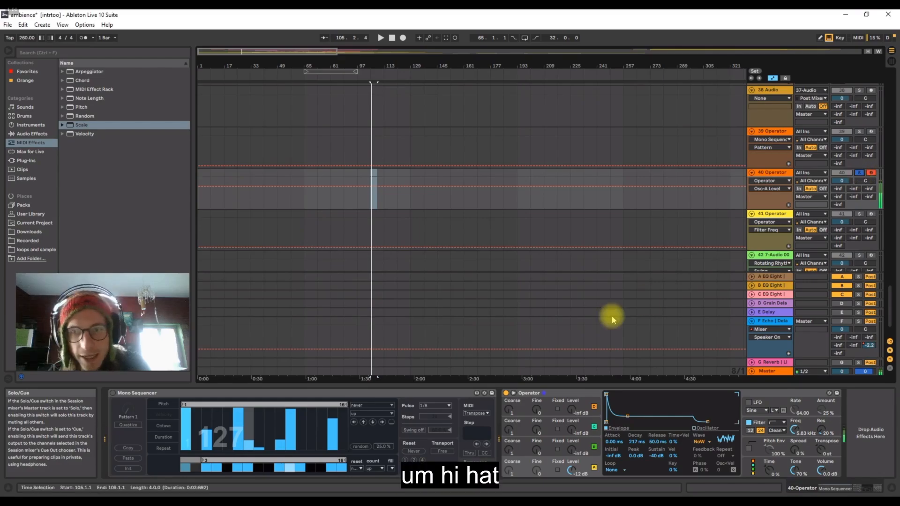
# Randomize the velocities in track 40's Mono Sequencer and solo tracks 39, 41 and 42 alongside it for playback.
pyautogui.click(360, 448)
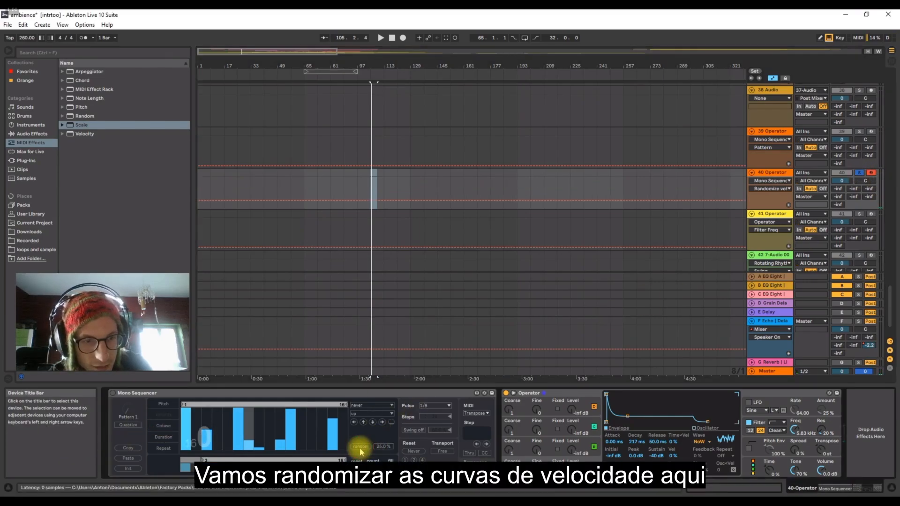
pyautogui.click(163, 415)
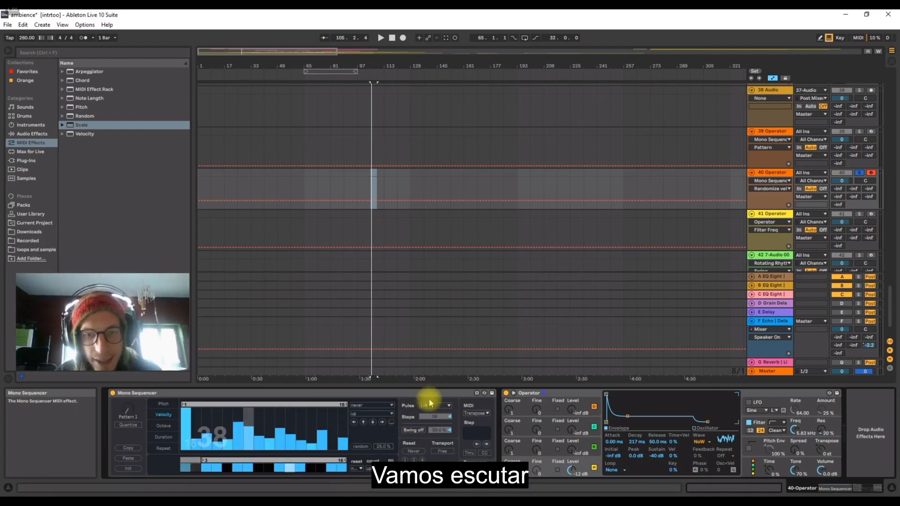
pyautogui.click(860, 173)
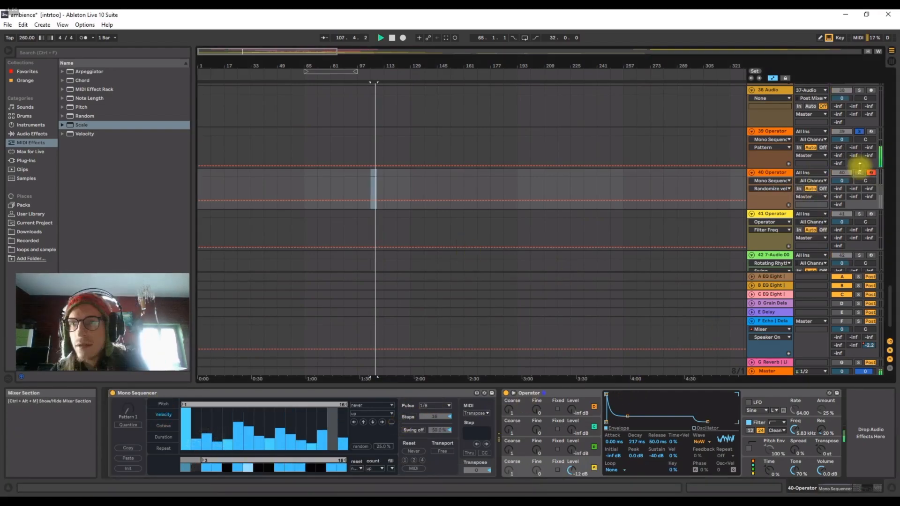
pyautogui.keyDown('ctrl'); pyautogui.click(859, 173); pyautogui.keyUp('ctrl')
pyautogui.keyDown('ctrl'); pyautogui.click(859, 214); pyautogui.keyUp('ctrl')
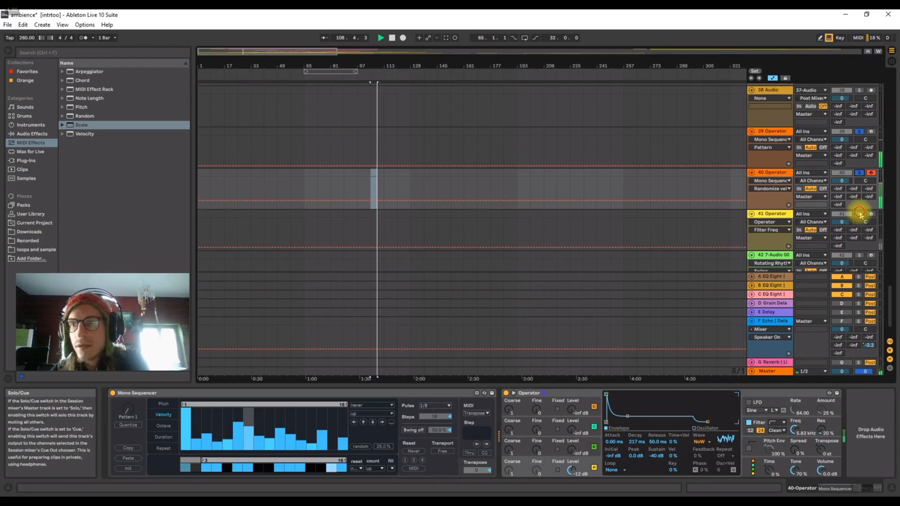
pyautogui.keyDown('ctrl'); pyautogui.click(859, 256); pyautogui.keyUp('ctrl')
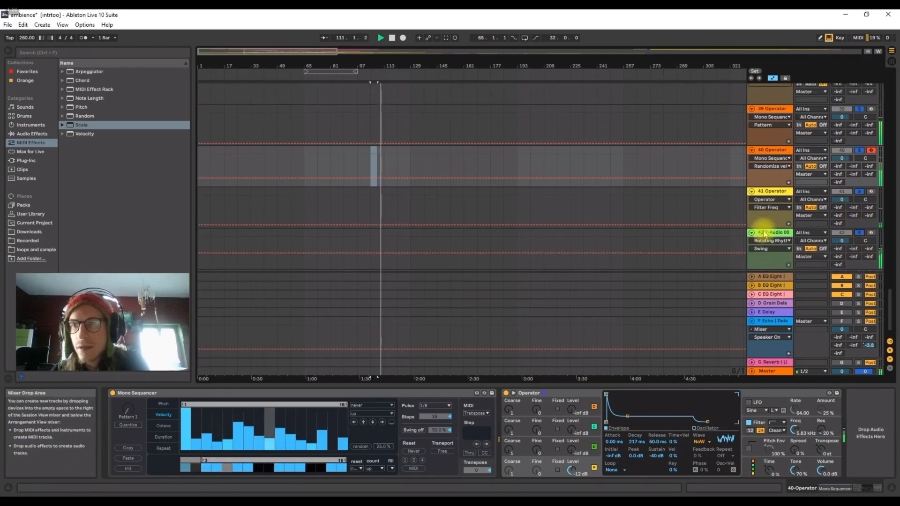
# On track 42, set the Random effect's chance to 51% and switch on the Scale device.
pyautogui.click(787, 260)
pyautogui.moveTo(467, 412); pyautogui.dragTo(466, 432)
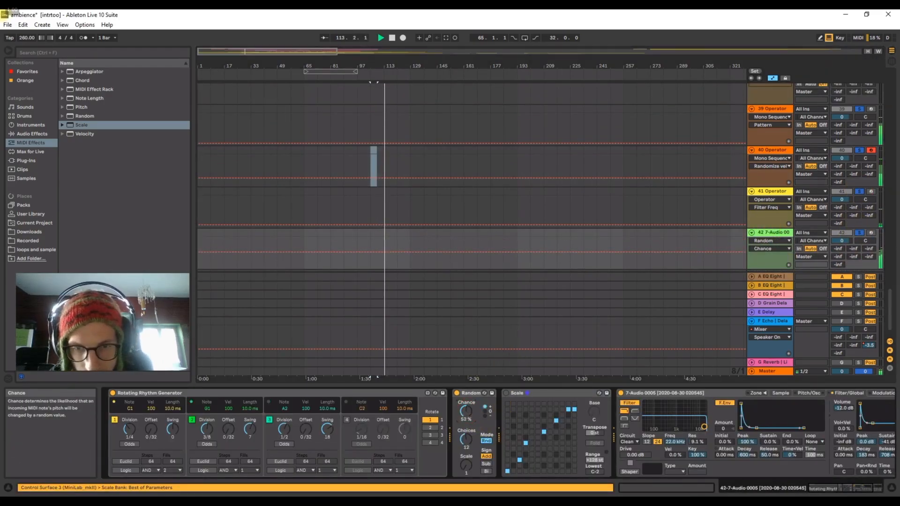
pyautogui.moveTo(832, 487); pyautogui.dragTo(871, 488)
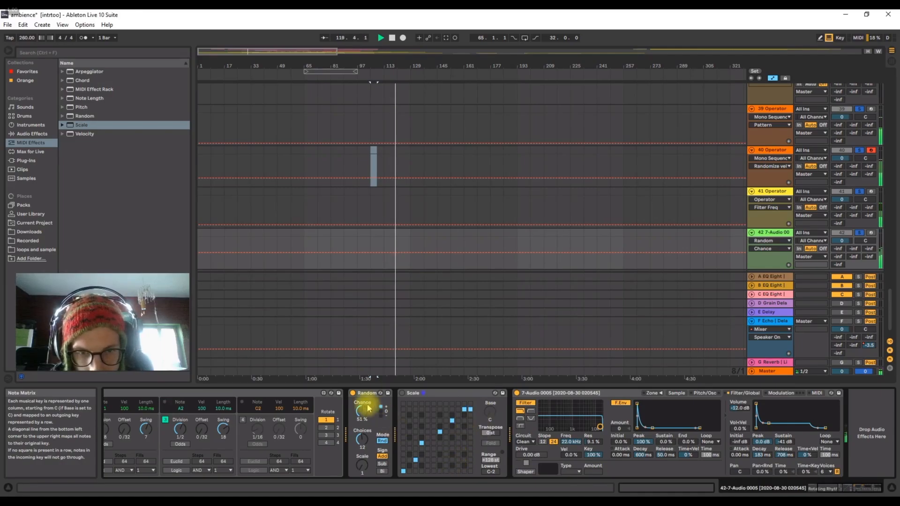
pyautogui.click(402, 394)
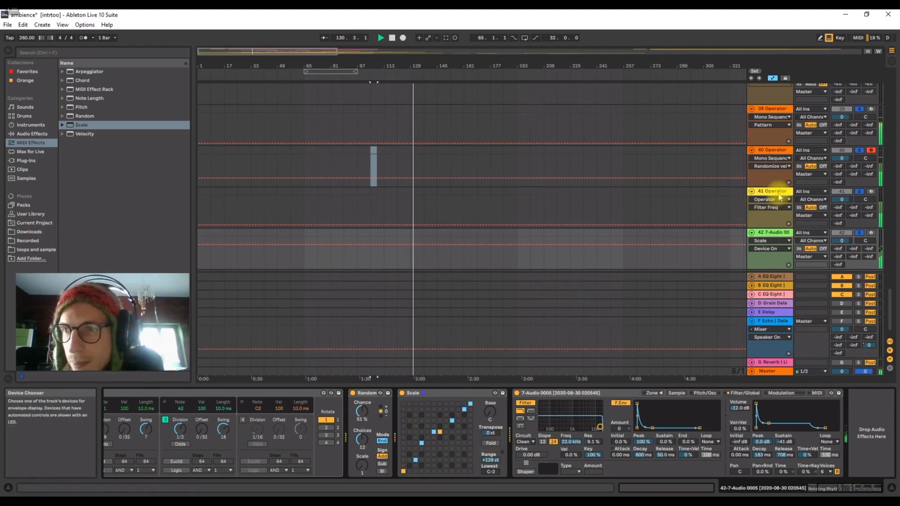
# On track 40's Operator, set oscillator A's decay to 83.5 ms and the filter frequency to 9.16 kHz.
pyautogui.click(772, 151)
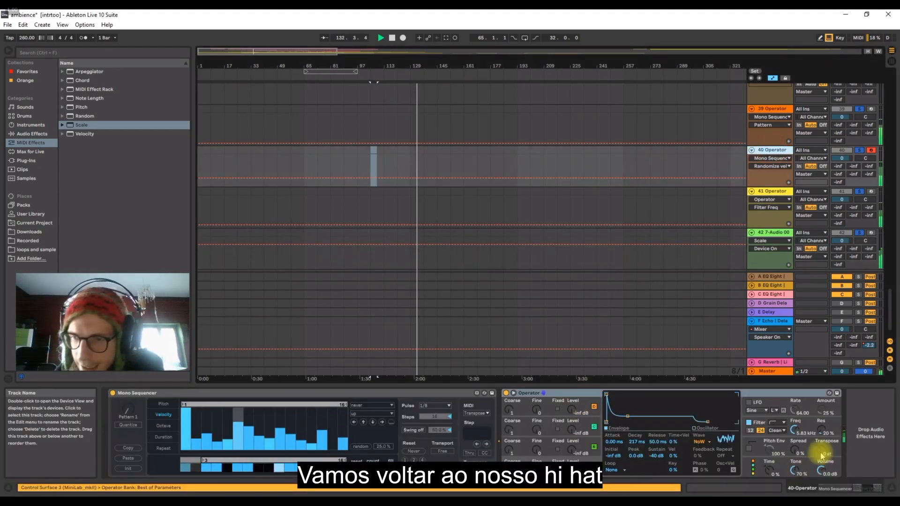
pyautogui.moveTo(800, 427); pyautogui.dragTo(800, 417)
pyautogui.click(573, 451)
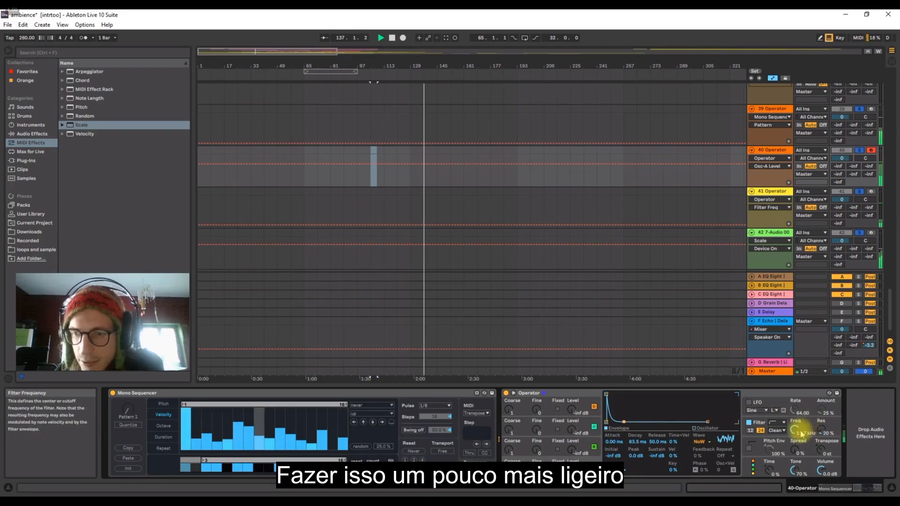
pyautogui.moveTo(800, 428); pyautogui.dragTo(796, 433)
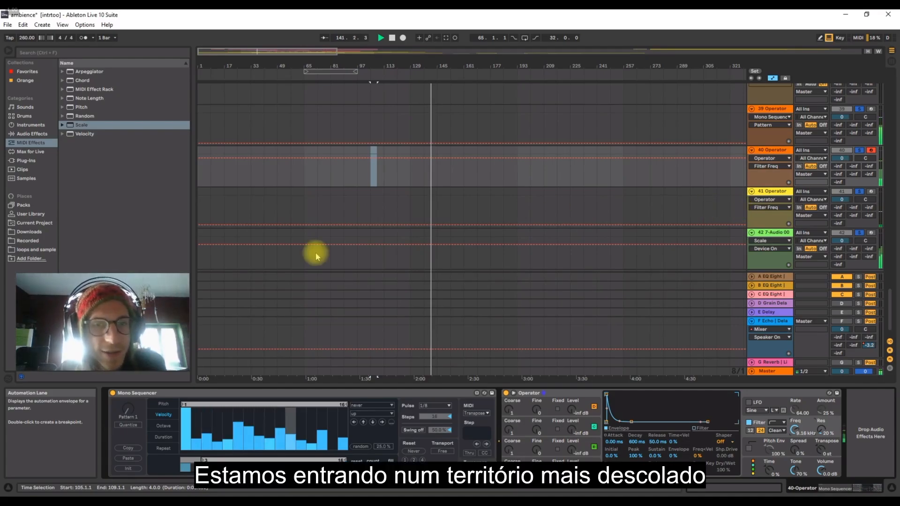
# Unsolo tracks 39 to 42 to hear the percussion together with the ambient tracks.
pyautogui.scroll(-1, 394, 257)
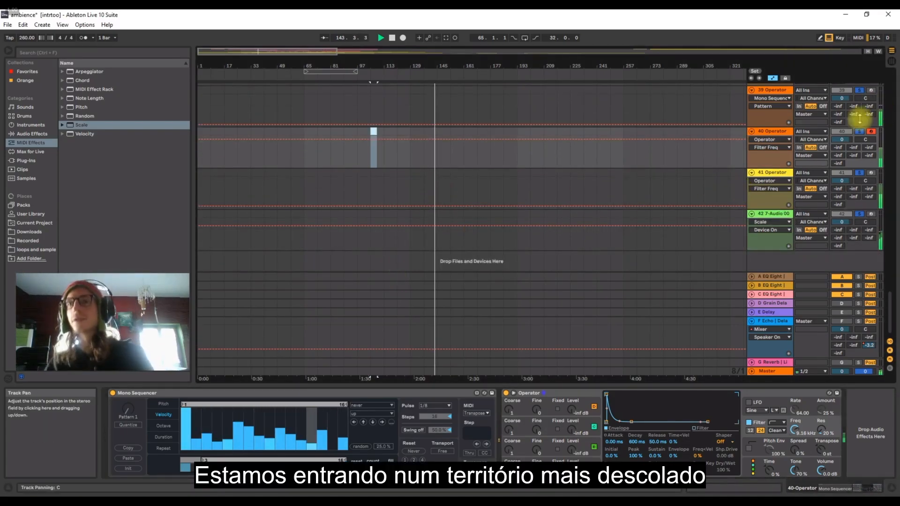
pyautogui.scroll(1, 858, 115)
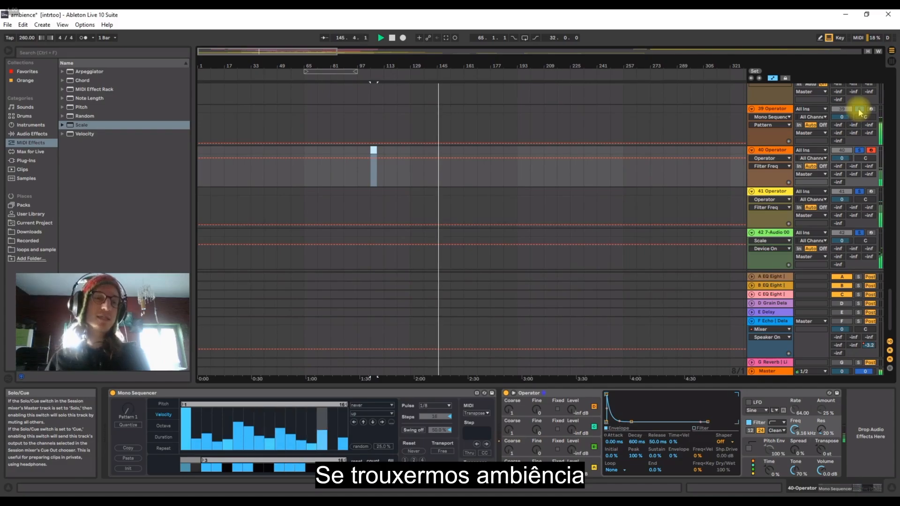
pyautogui.click(860, 110)
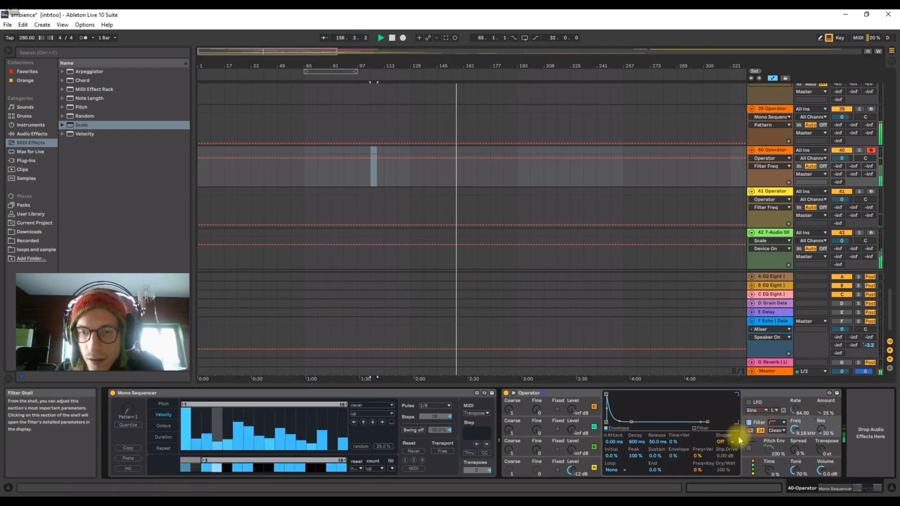
# Shorten the filter envelope's decay to 171 ms and tighten oscillator A's decay in track 40's Operator.
pyautogui.moveTo(635, 426)
pyautogui.mouseDown()
pyautogui.moveTo(608, 422)
pyautogui.moveTo(627, 422)
pyautogui.mouseUp()
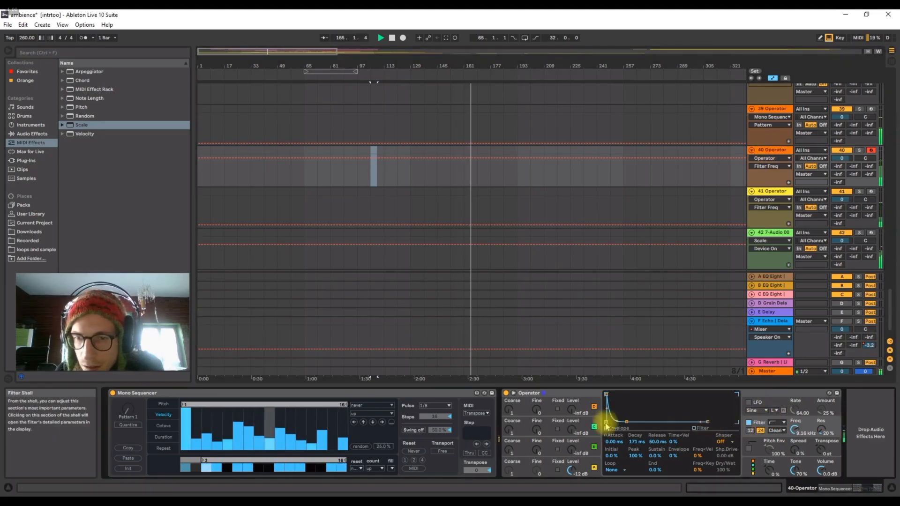
pyautogui.click(579, 462)
pyautogui.moveTo(634, 422); pyautogui.dragTo(620, 422)
pyautogui.moveTo(319, 62); pyautogui.dragTo(315, 63)
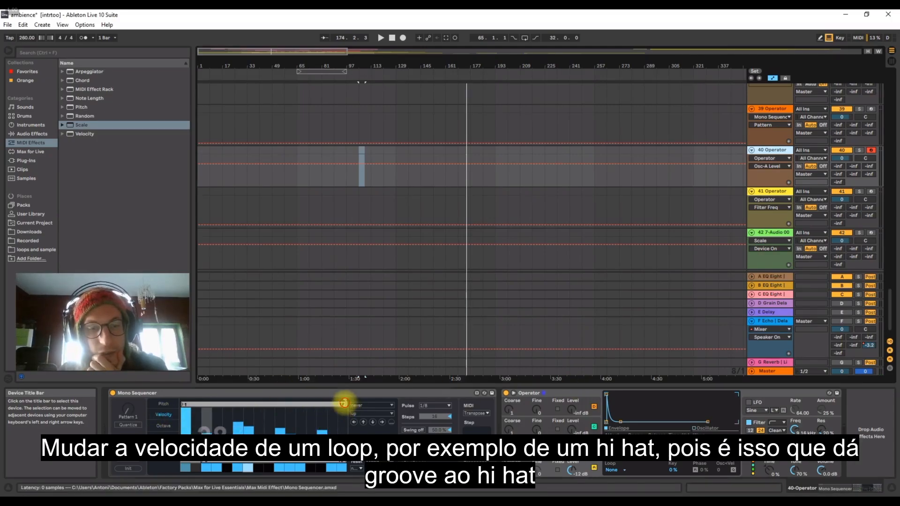
# Shorten the velocity lane's loop in track 40's Mono Sequencer so it is asymmetrical to the 16-step pattern.
pyautogui.moveTo(344, 403); pyautogui.dragTo(329, 404)
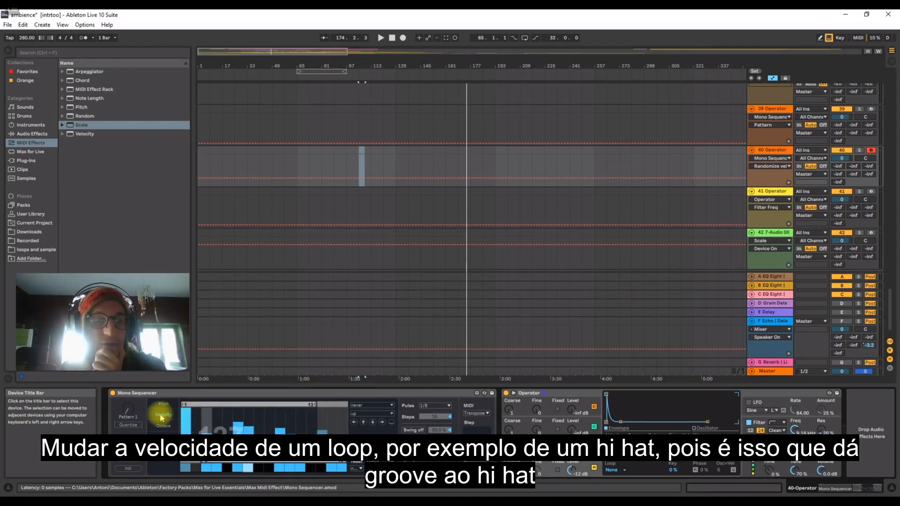
pyautogui.click(753, 464)
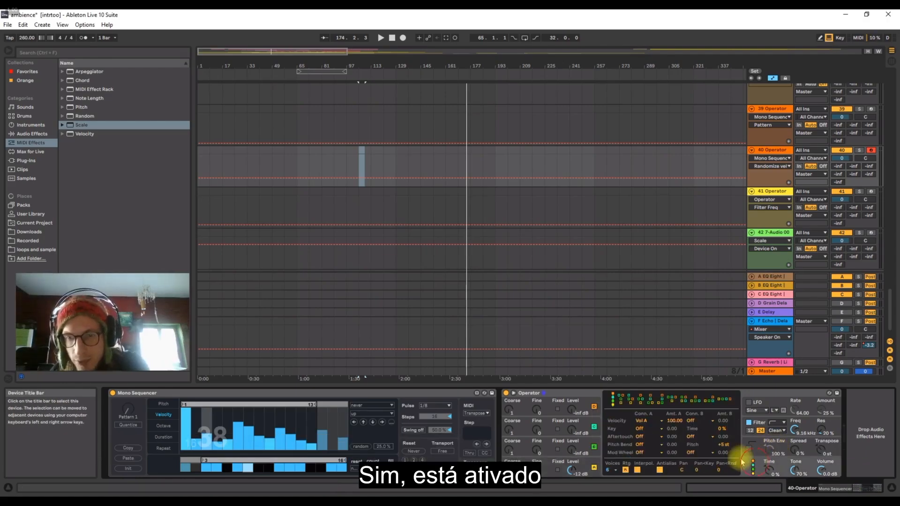
pyautogui.click(168, 394)
pyautogui.moveTo(316, 402); pyautogui.dragTo(310, 405)
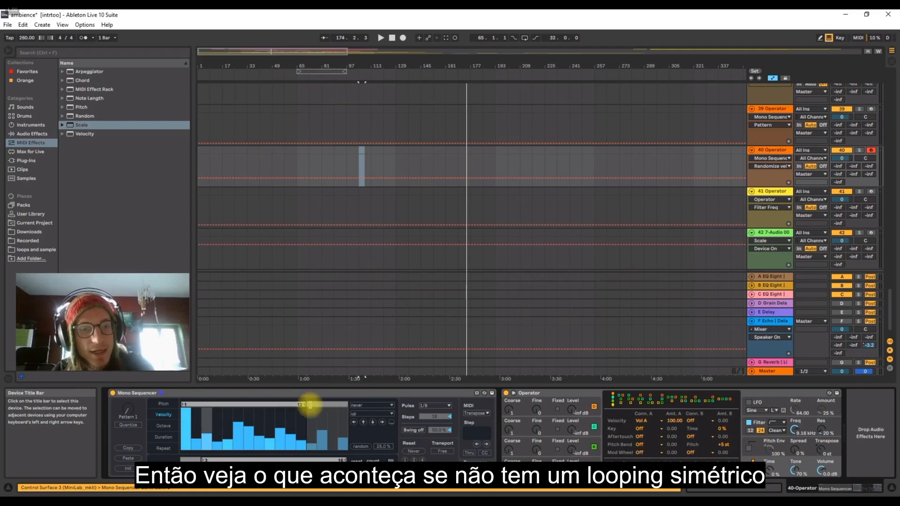
# Play back the arrangement and inspect the velocity pattern in track 39's Mono Sequencer.
pyautogui.press('space')
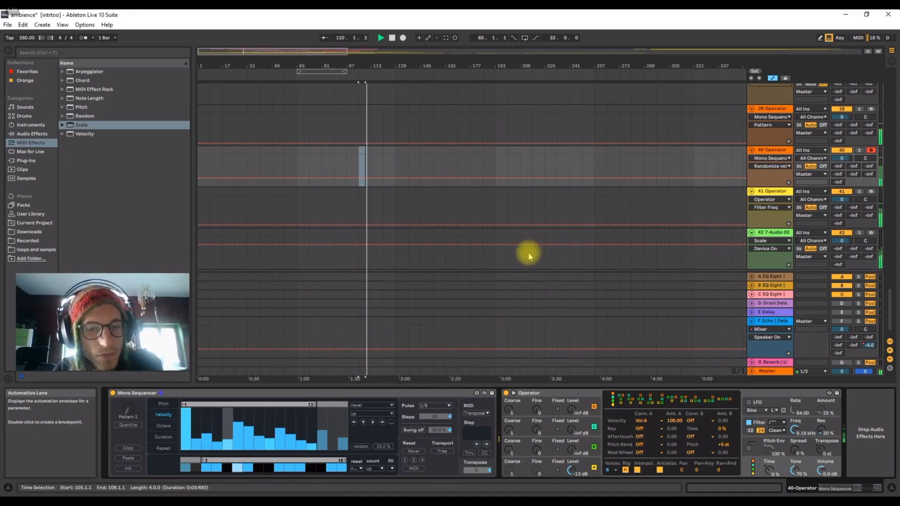
pyautogui.click(773, 110)
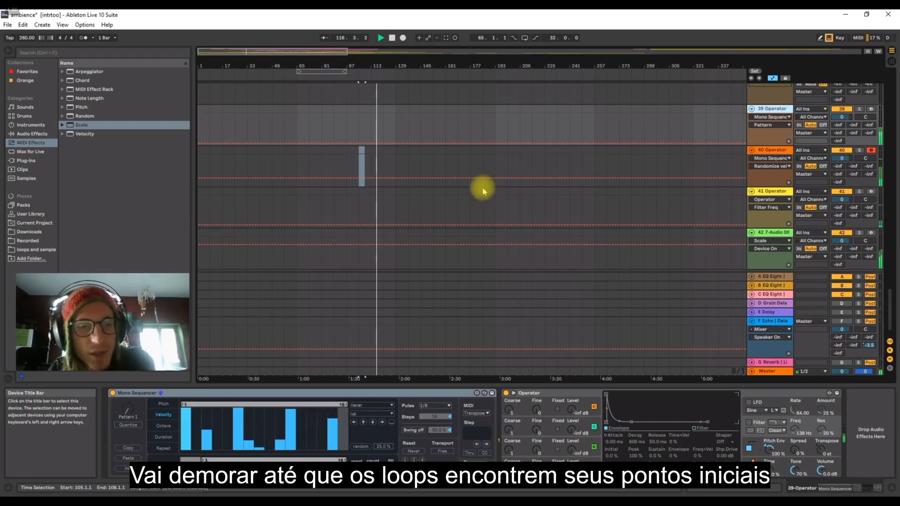
pyautogui.click(324, 394)
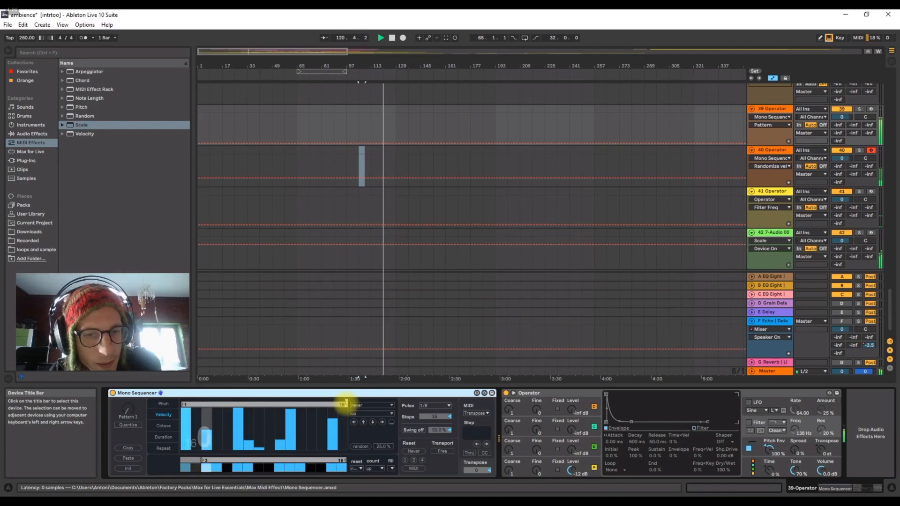
# In track 41's Mono Sequencer, raise step 12's velocity to 127 and set the velocity and step on/off lane loops to 13 steps.
pyautogui.click(773, 194)
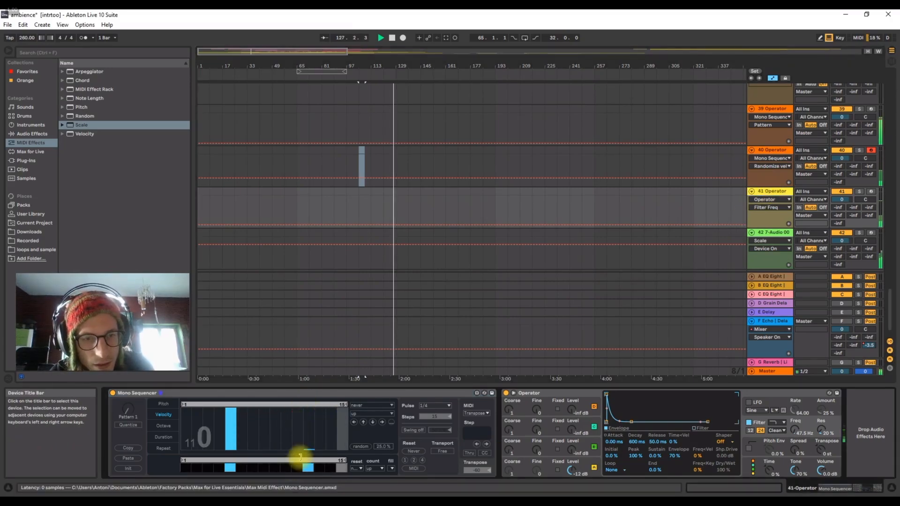
pyautogui.moveTo(300, 457); pyautogui.dragTo(311, 372)
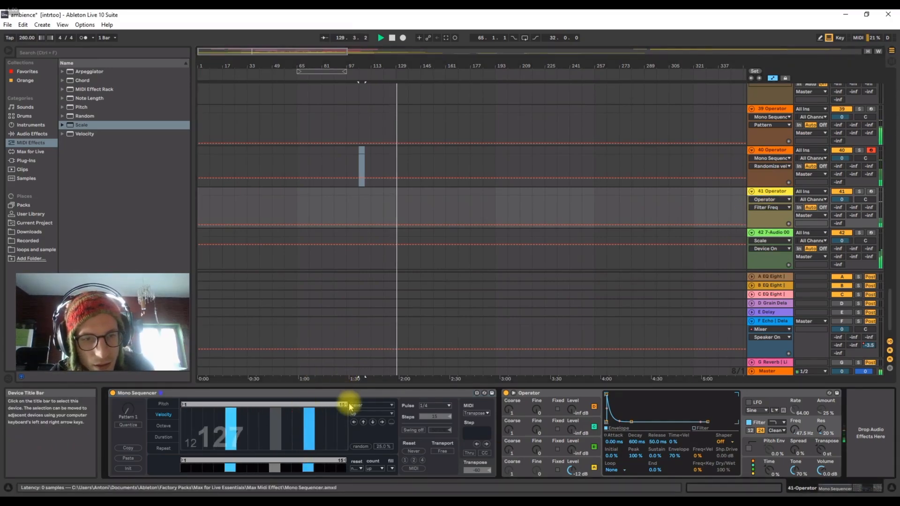
pyautogui.moveTo(339, 404); pyautogui.dragTo(324, 404)
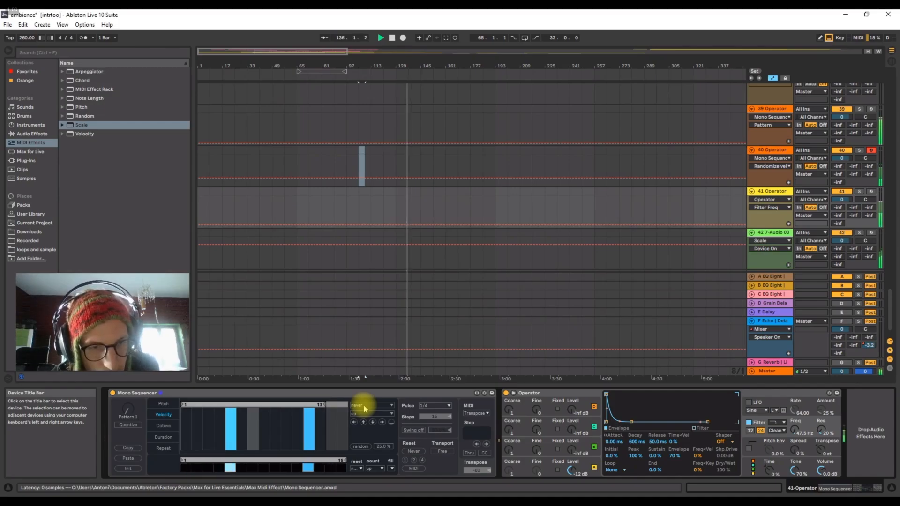
pyautogui.click(164, 425)
pyautogui.click(164, 437)
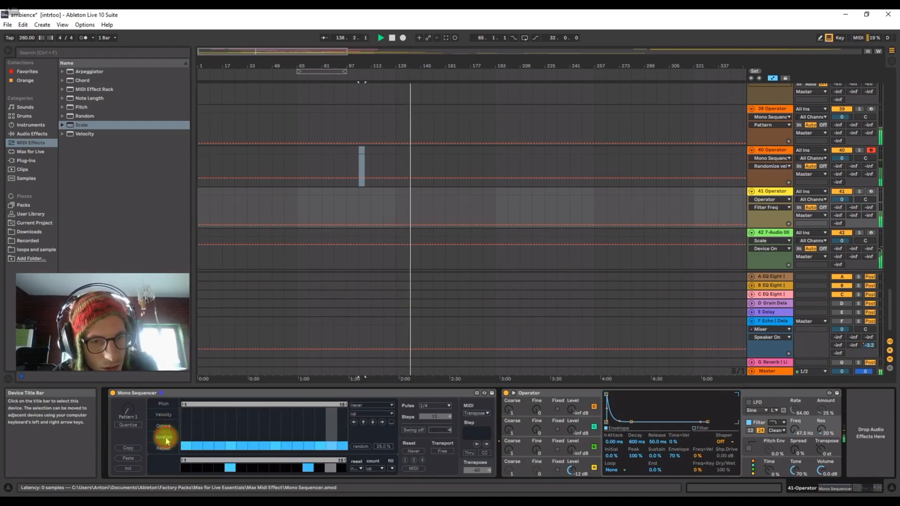
pyautogui.click(164, 417)
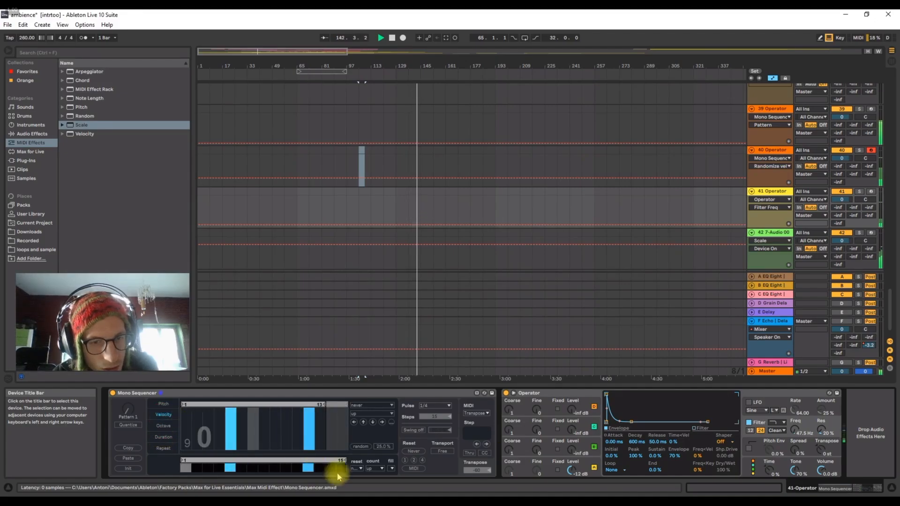
pyautogui.moveTo(346, 460); pyautogui.dragTo(327, 459)
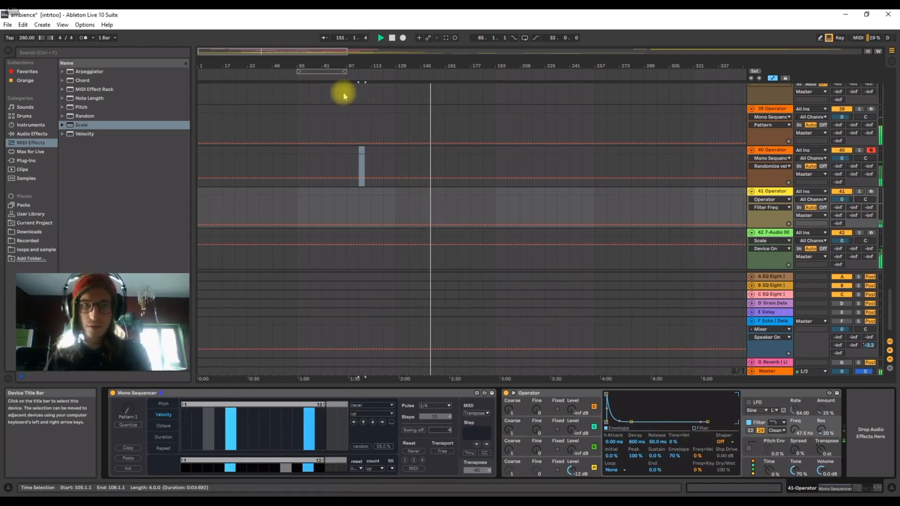
# Replay the arrangement from around bar 125 to listen to the offset loops.
pyautogui.click(393, 62)
pyautogui.moveTo(396, 64); pyautogui.dragTo(368, 65)
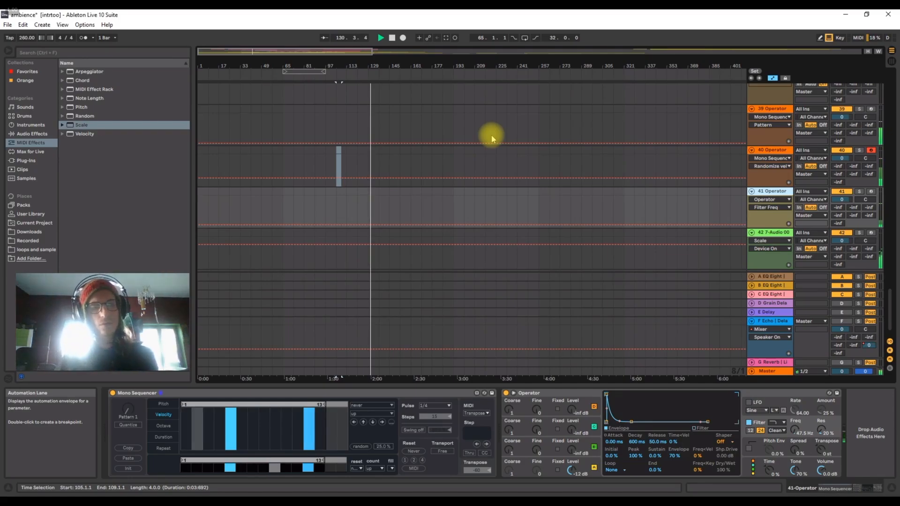
pyautogui.scroll(-1, 465, 137)
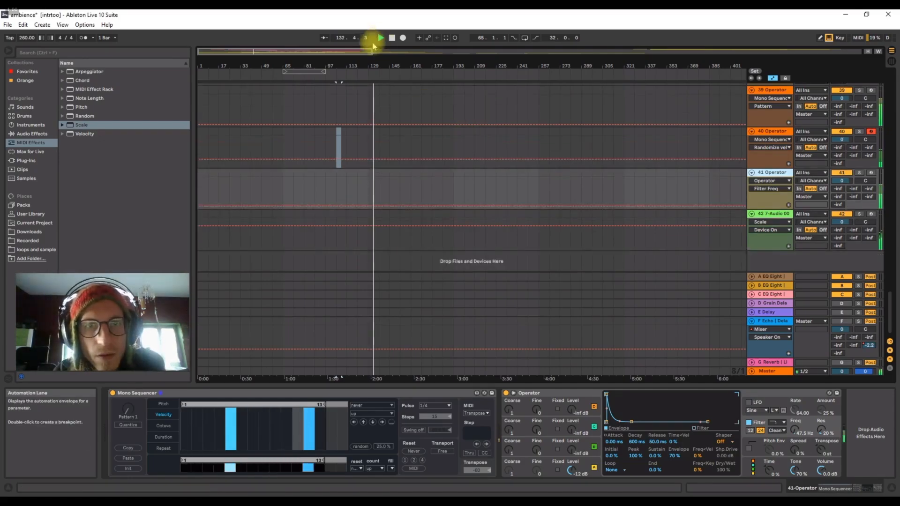
pyautogui.moveTo(365, 64); pyautogui.dragTo(365, 76)
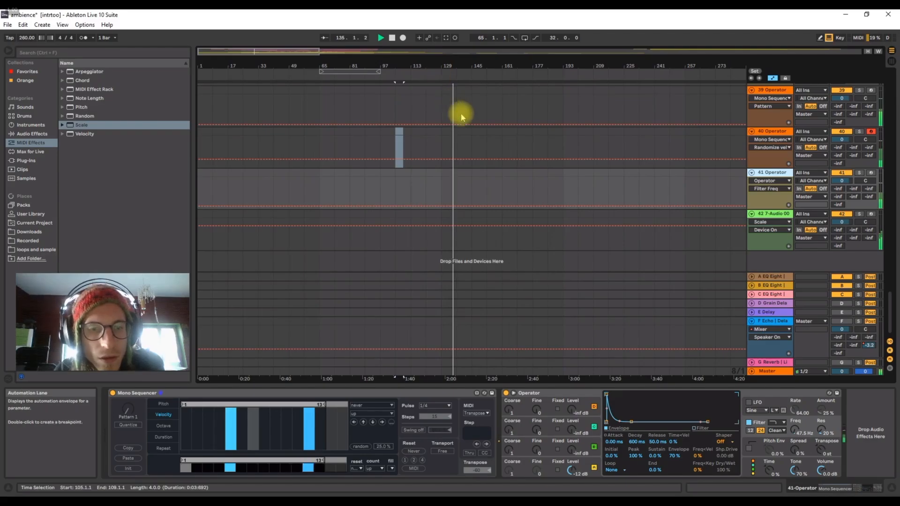
# In track 42's Sampler, set the volume envelope's decay to 8.71 s and move the sample region to start at 13571848 and end at 14045974.
pyautogui.click(733, 214)
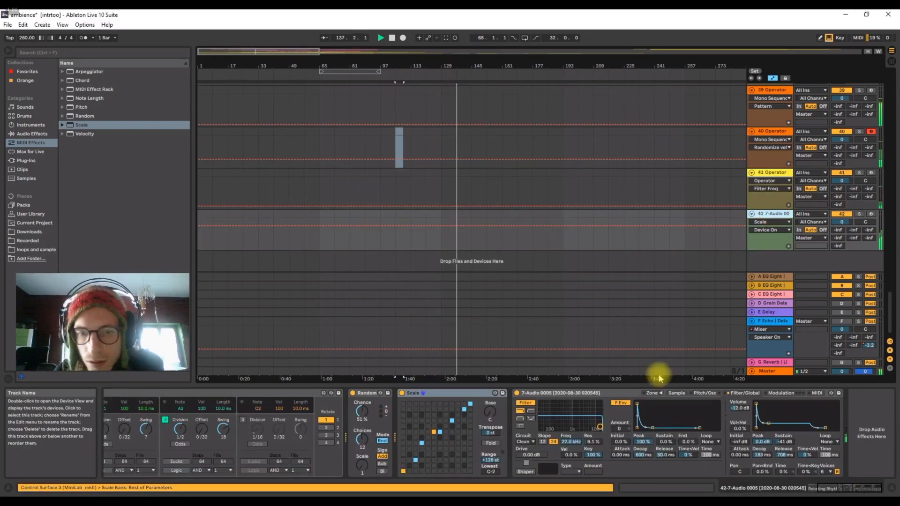
pyautogui.moveTo(769, 427); pyautogui.dragTo(776, 424)
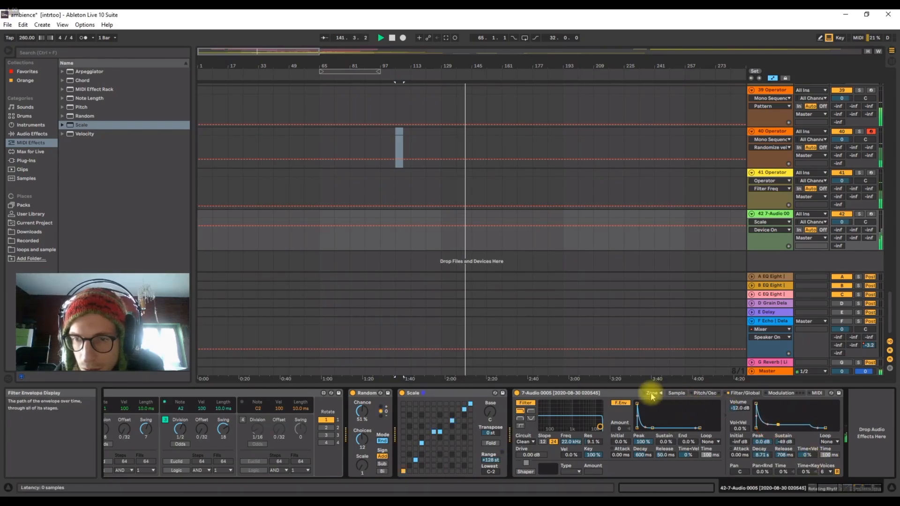
pyautogui.click(676, 393)
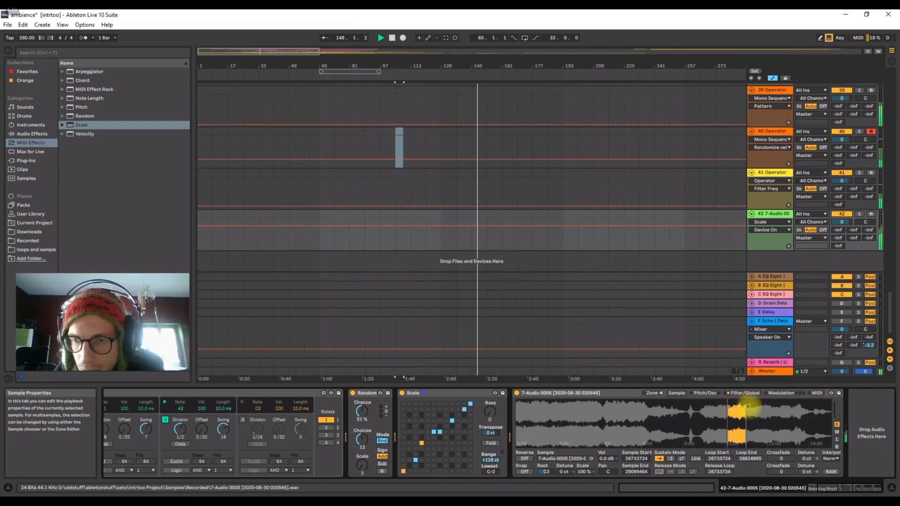
pyautogui.moveTo(729, 406); pyautogui.dragTo(620, 406)
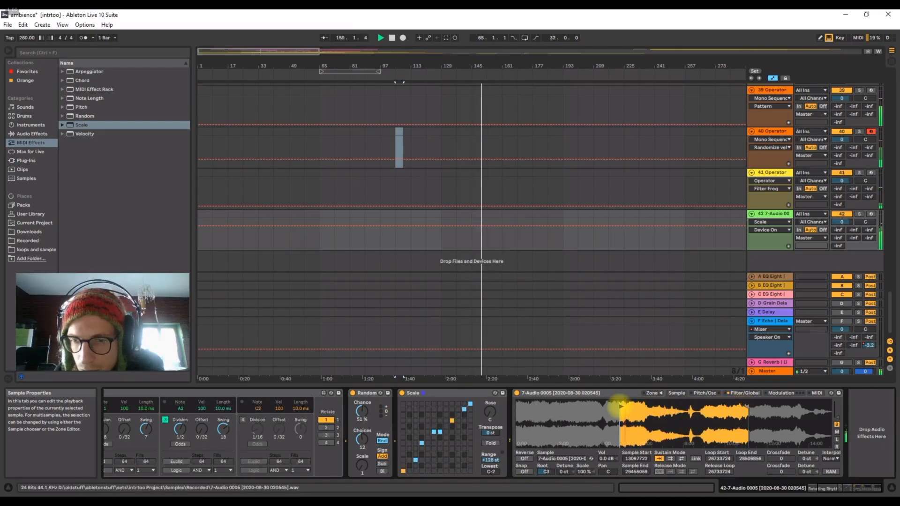
pyautogui.moveTo(748, 407); pyautogui.dragTo(628, 404)
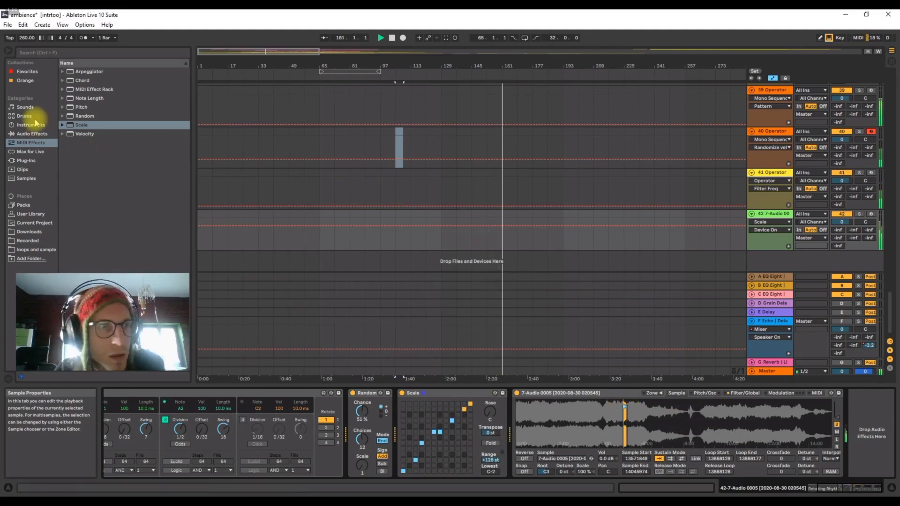
# Add an EQ Eight to the Sampler track 42 and undo the insertion of the audio track below track 39.
pyautogui.click(32, 134)
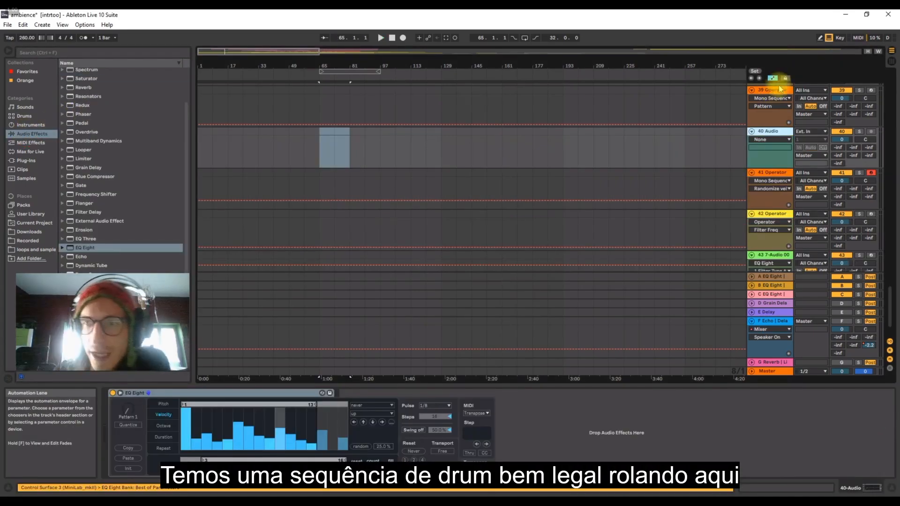
pyautogui.hotkey('ctrl', 'z')
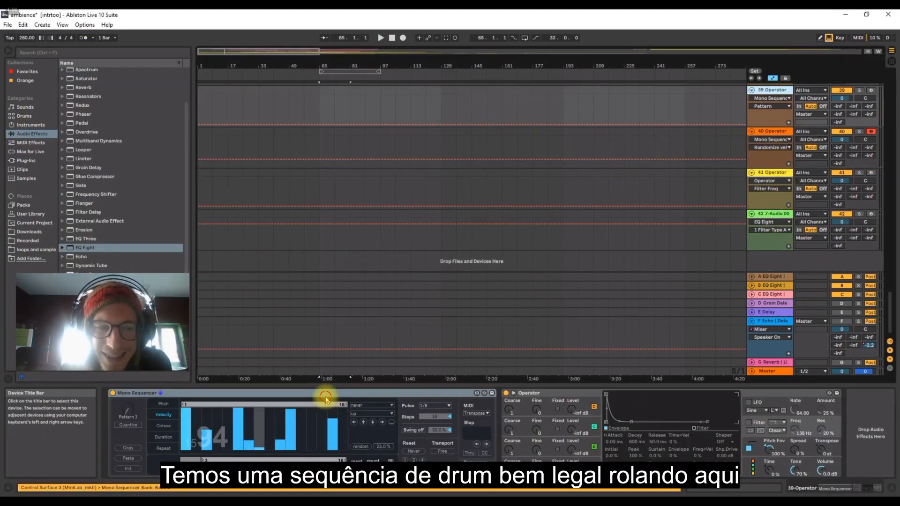
# Group the two Operator tracks 40 and 41.
pyautogui.click(326, 400)
pyautogui.click(764, 93)
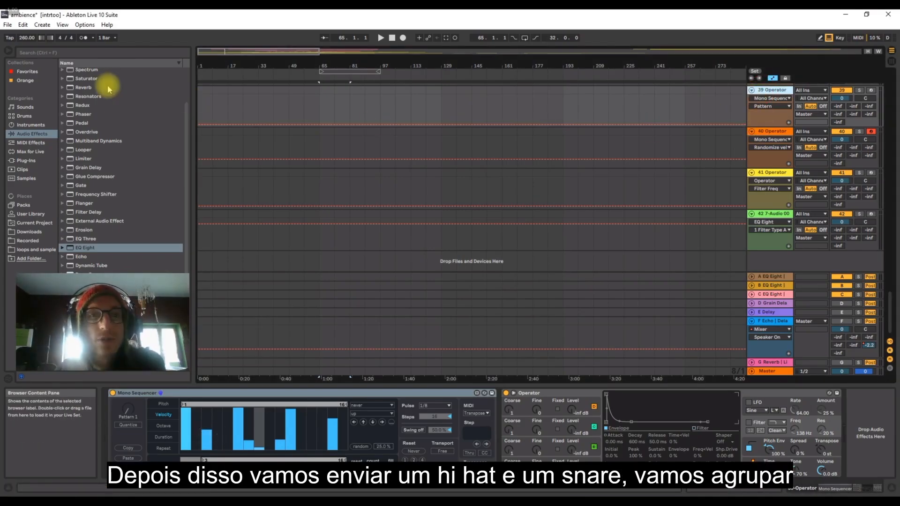
pyautogui.click(773, 132)
pyautogui.press('Down')
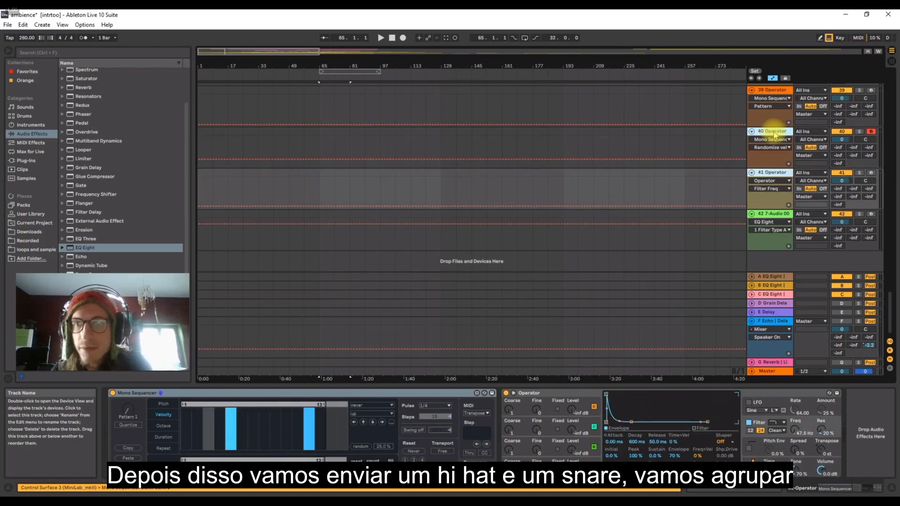
pyautogui.hotkey('ctrl', 'g')
# Insert an audio track after the group, set its input to 40-Group and arm it for recording.
pyautogui.click(43, 25)
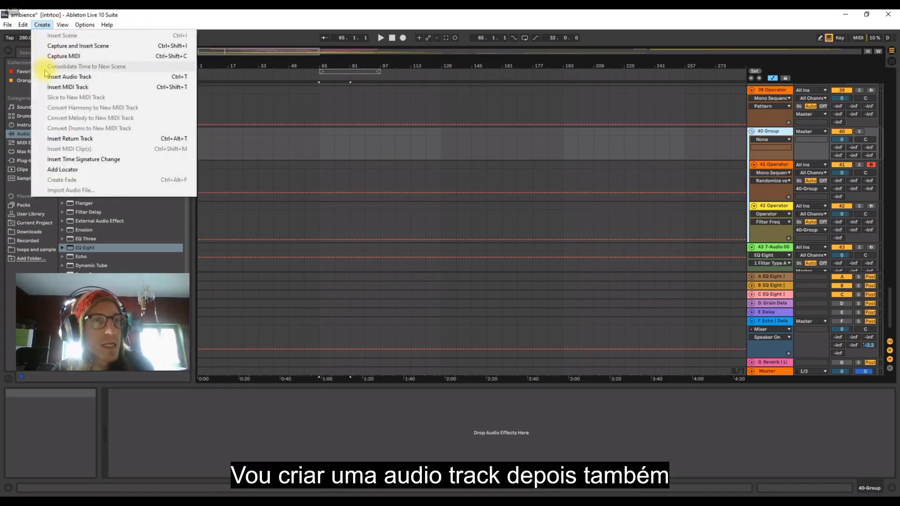
pyautogui.click(47, 77)
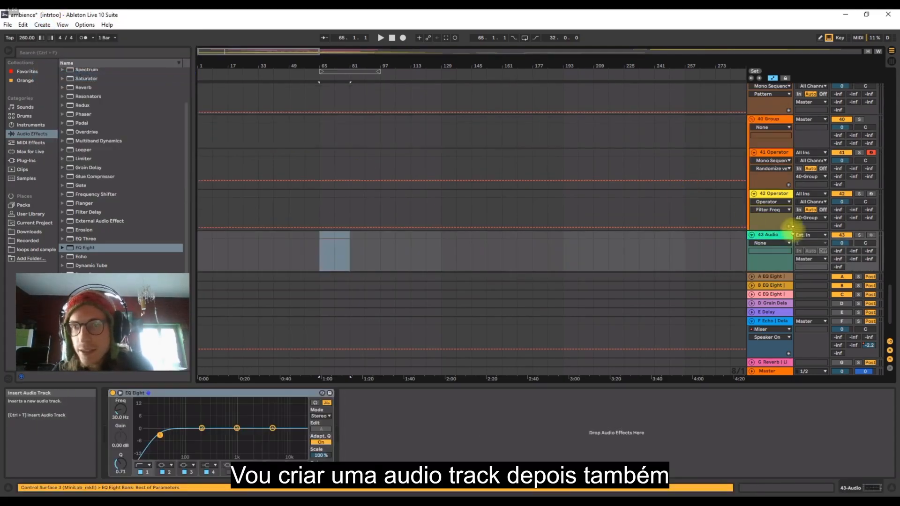
pyautogui.click(805, 235)
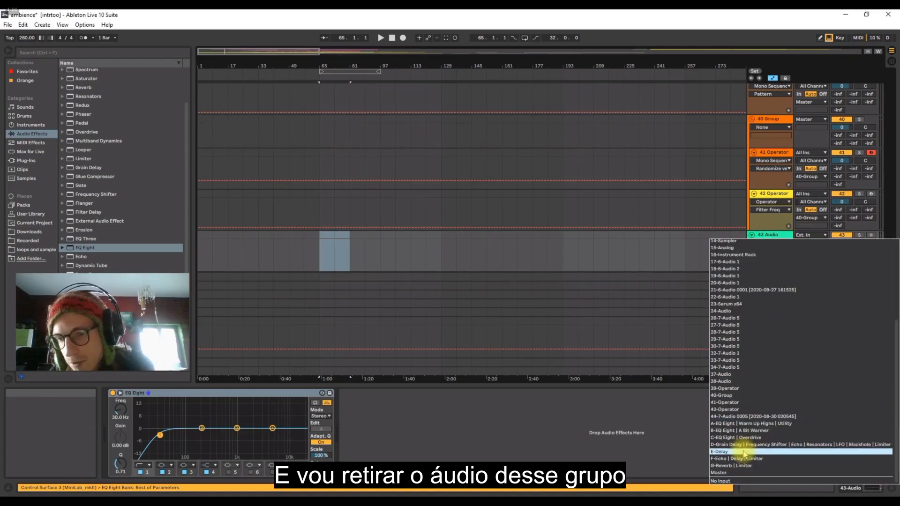
pyautogui.click(722, 396)
pyautogui.click(872, 235)
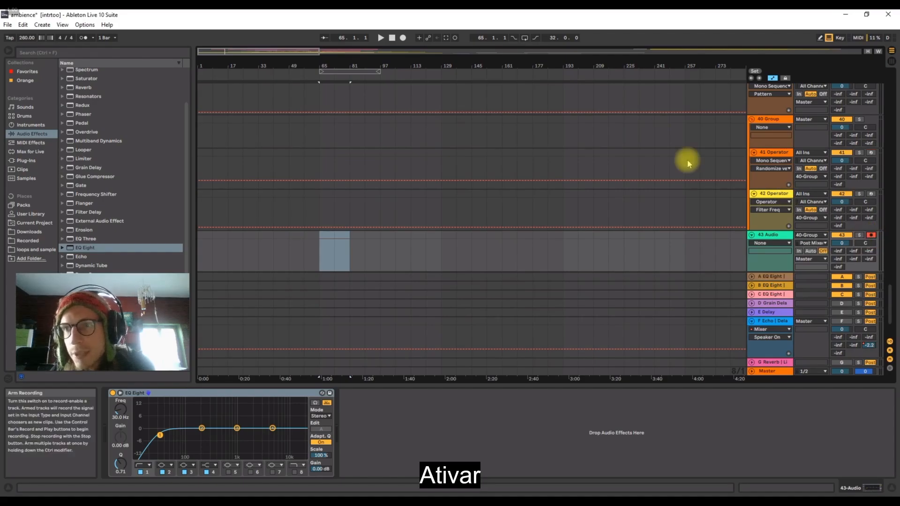
# Start recording the group's output onto audio track 43 from bar 65.
pyautogui.click(768, 119)
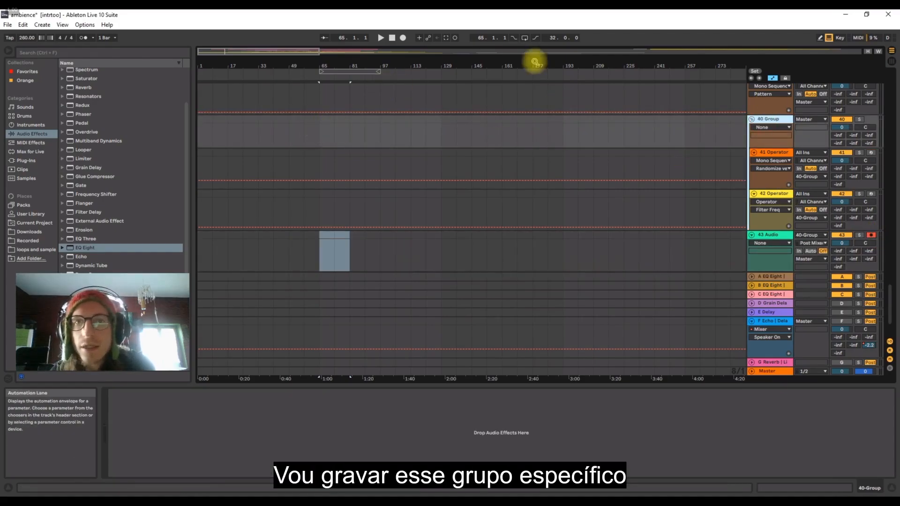
pyautogui.click(403, 37)
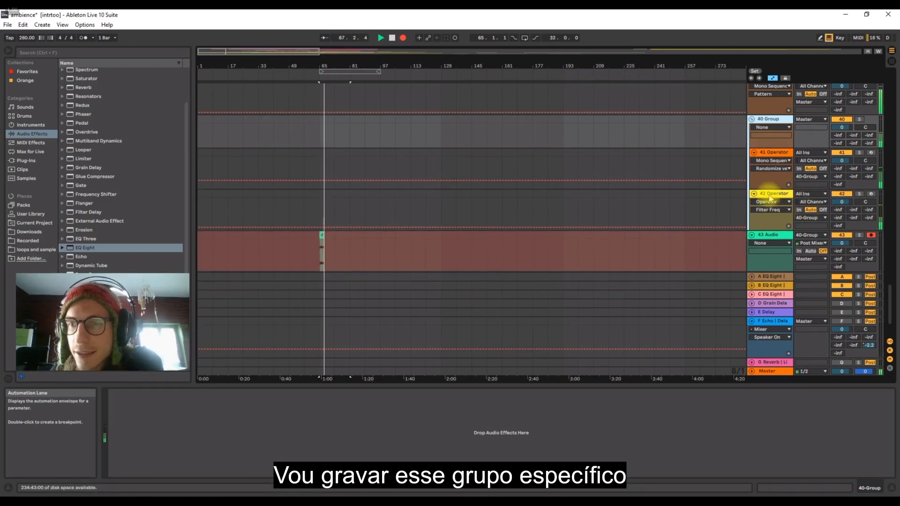
pyautogui.moveTo(329, 66); pyautogui.dragTo(330, 101)
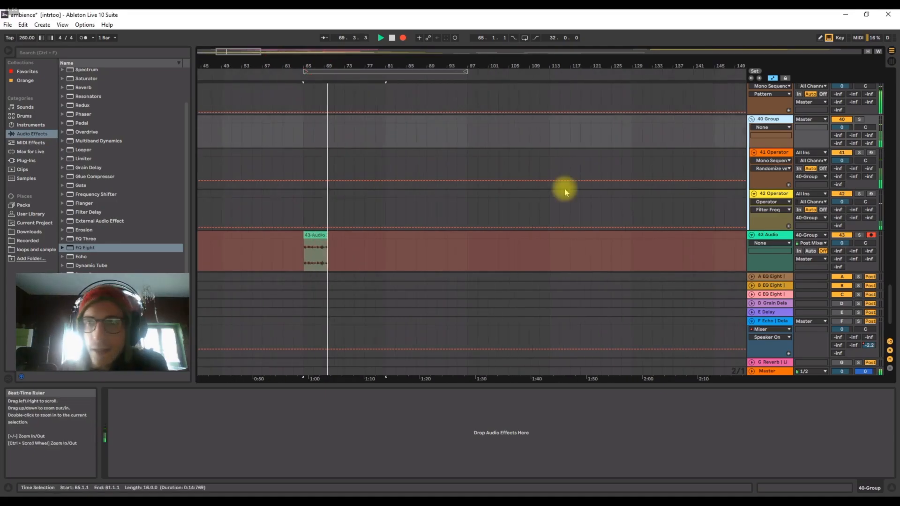
# Insert an audio track below the kick track 39, set its input to 39-Operator and arm it while recording continues.
pyautogui.scroll(1, 801, 135)
pyautogui.click(781, 125)
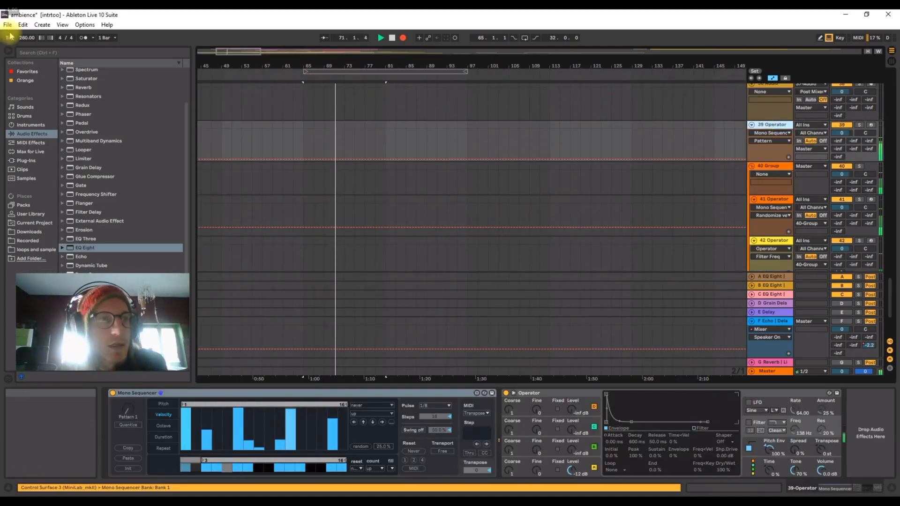
pyautogui.click(42, 24)
pyautogui.click(53, 77)
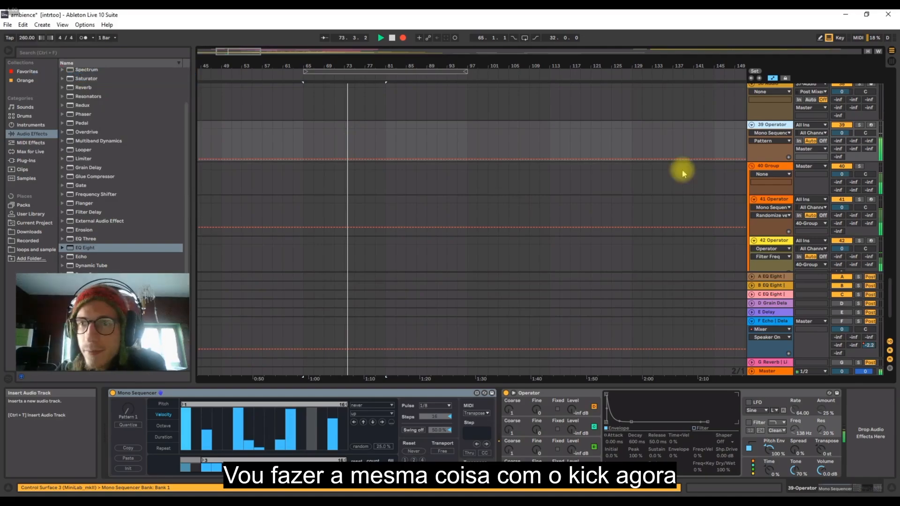
pyautogui.click(809, 166)
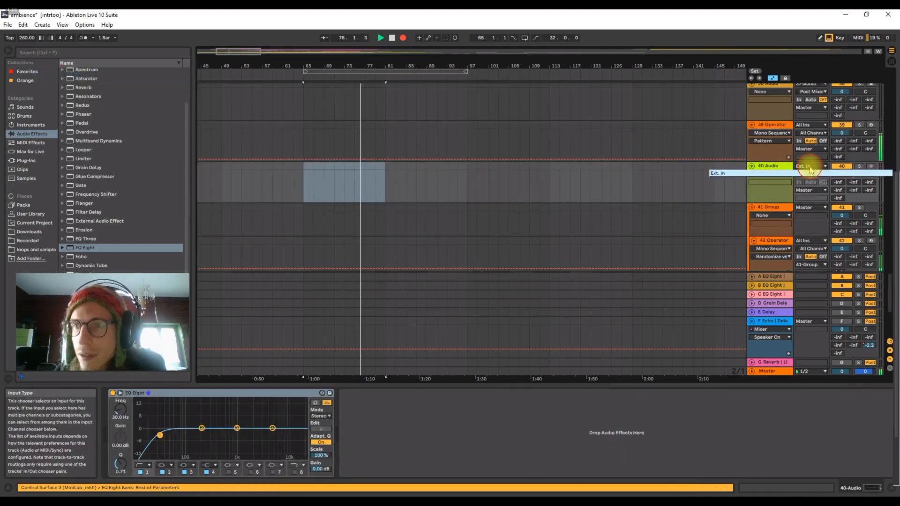
pyautogui.scroll(-3, 726, 408)
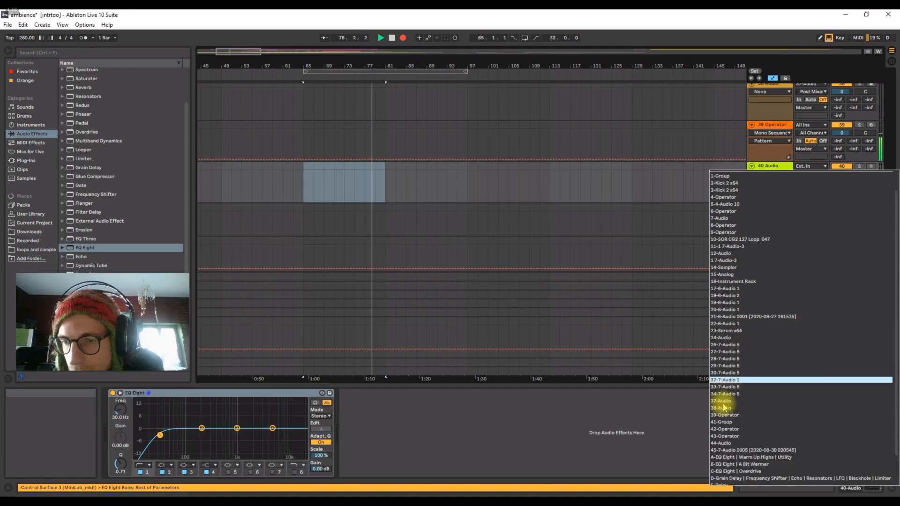
pyautogui.click(722, 406)
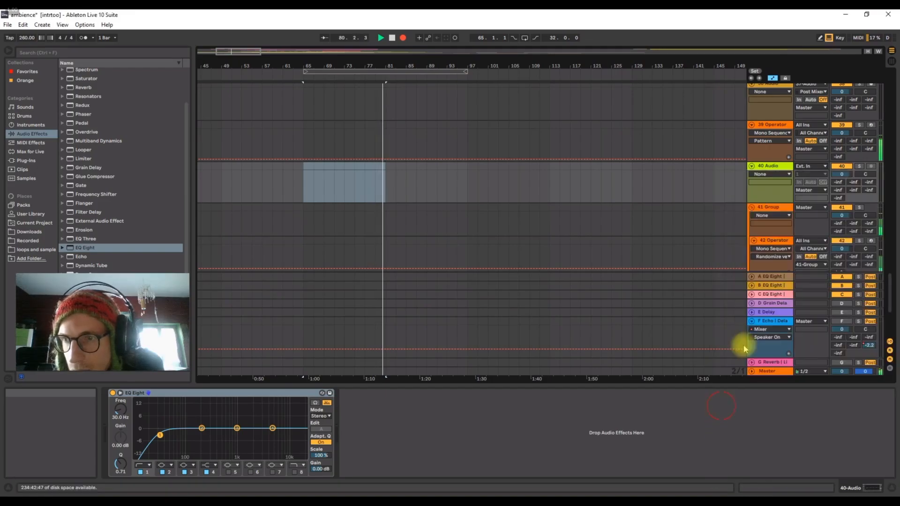
pyautogui.click(871, 167)
# Re-arm audio track 44 so both audio tracks record together, and stop the recording at about bar 103.
pyautogui.scroll(-4, 336, 269)
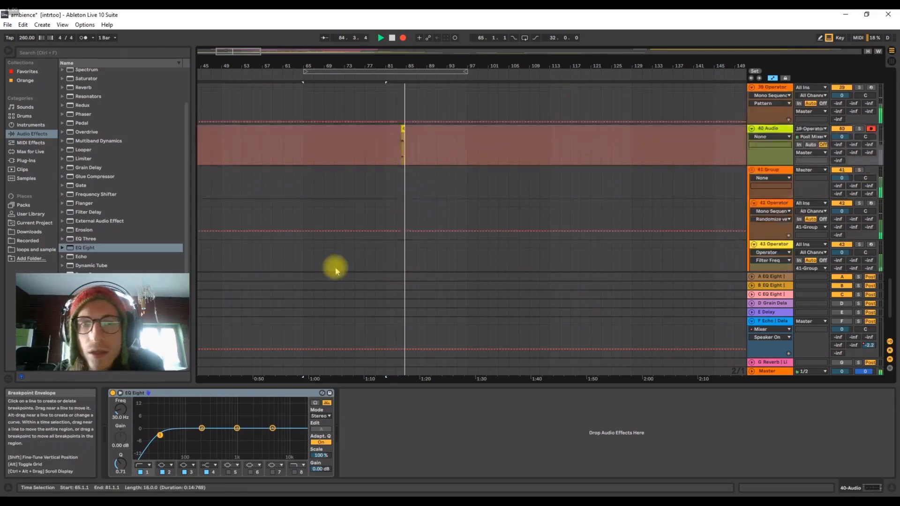
pyautogui.click(872, 172)
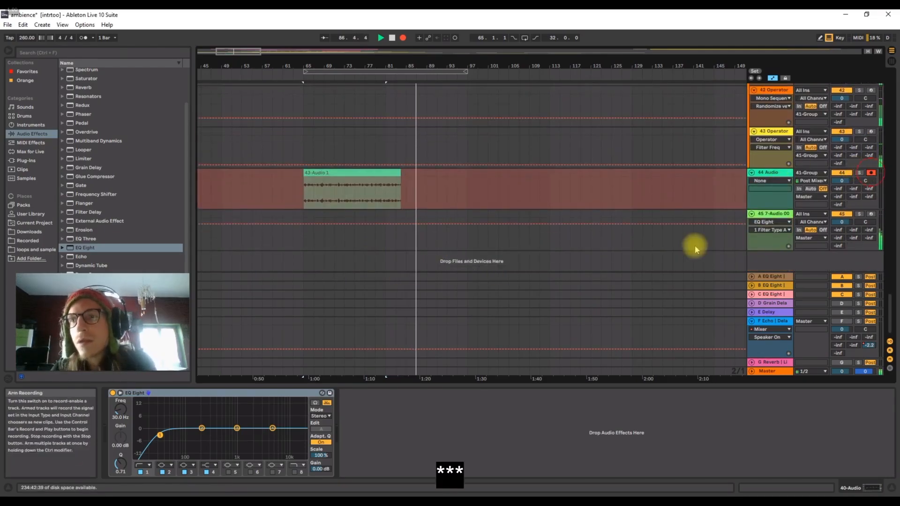
pyautogui.scroll(1, 483, 206)
pyautogui.scroll(1, 481, 212)
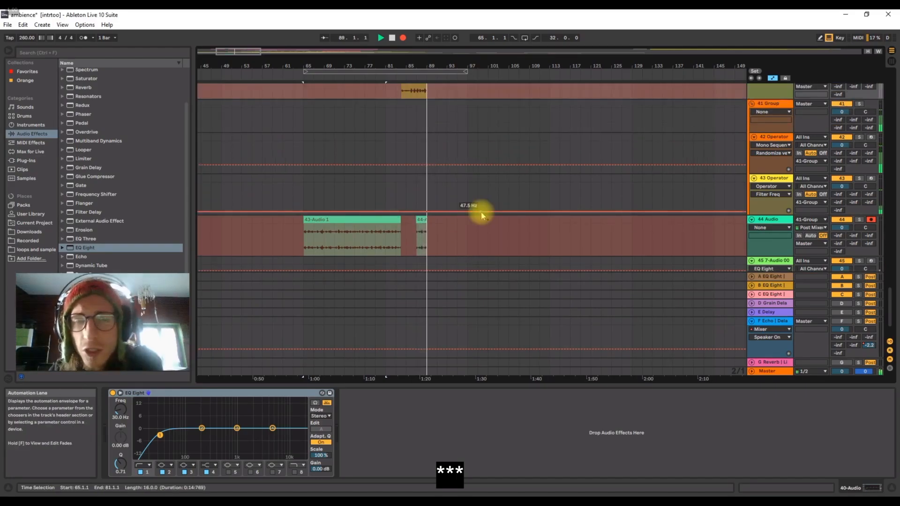
pyautogui.moveTo(433, 63); pyautogui.dragTo(422, 231)
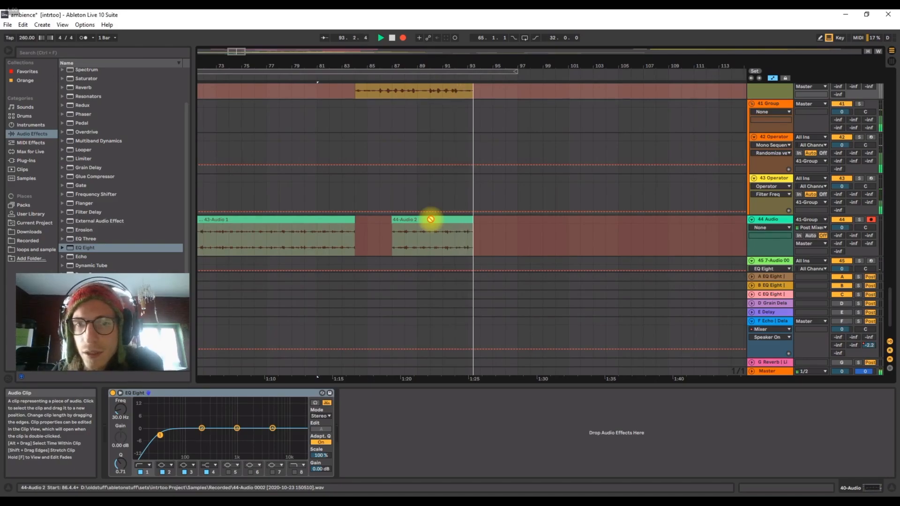
pyautogui.moveTo(445, 67); pyautogui.dragTo(448, 62)
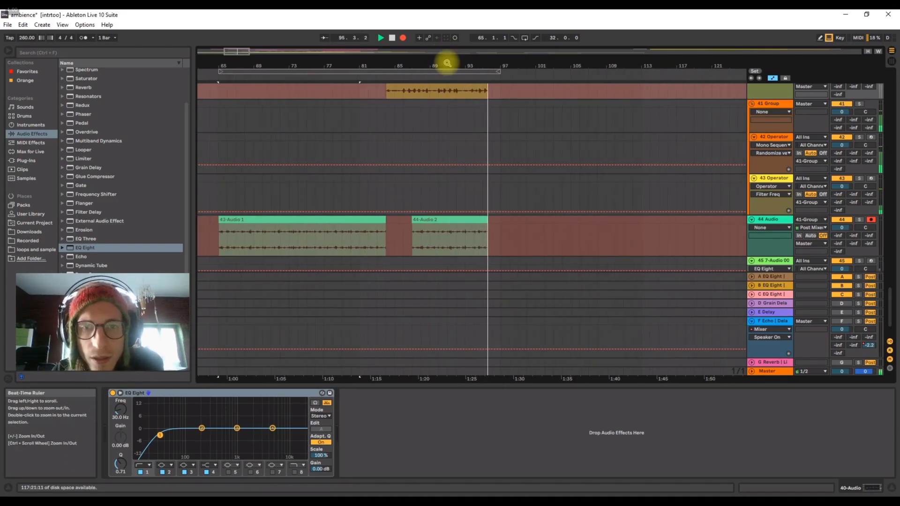
pyautogui.scroll(1, 497, 208)
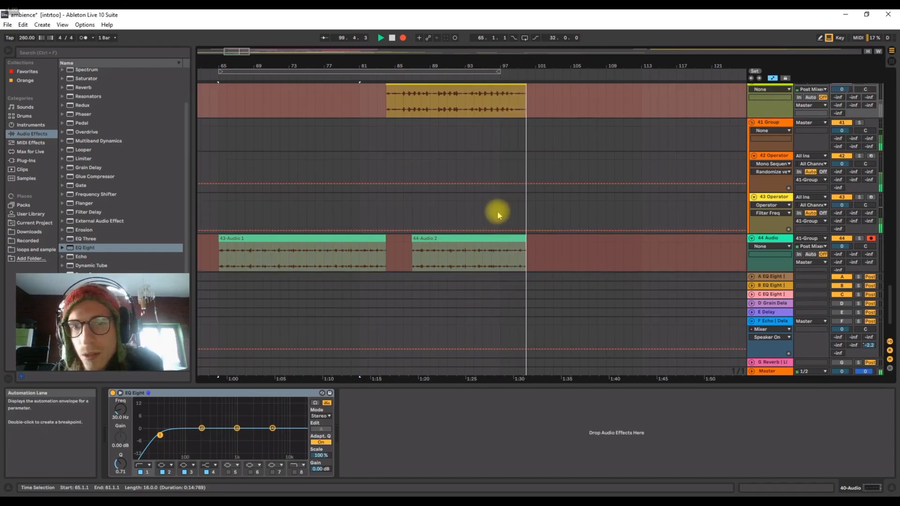
pyautogui.scroll(-3, 498, 212)
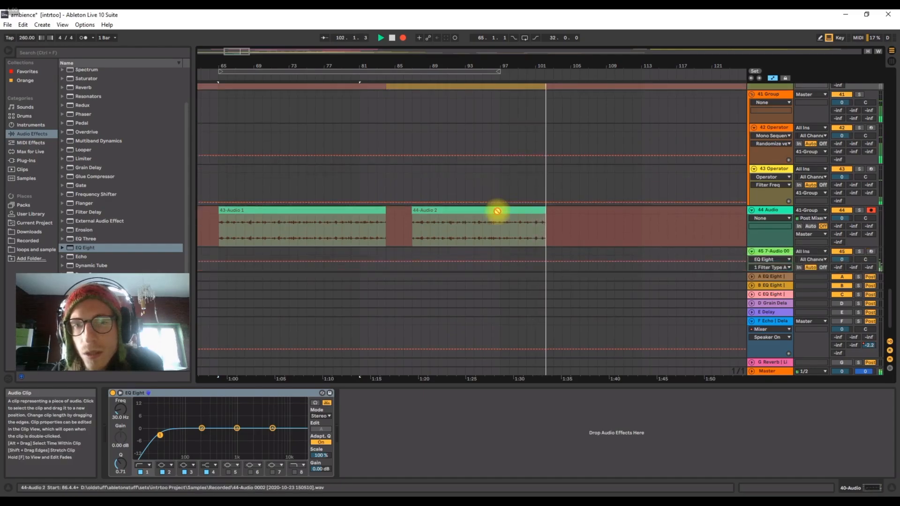
pyautogui.scroll(3, 497, 211)
pyautogui.press('space')
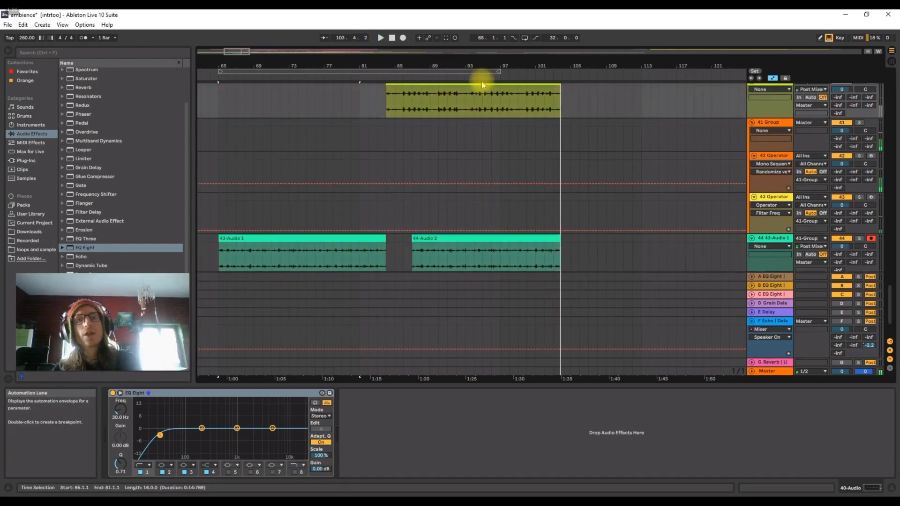
pyautogui.moveTo(476, 66); pyautogui.dragTo(474, 62)
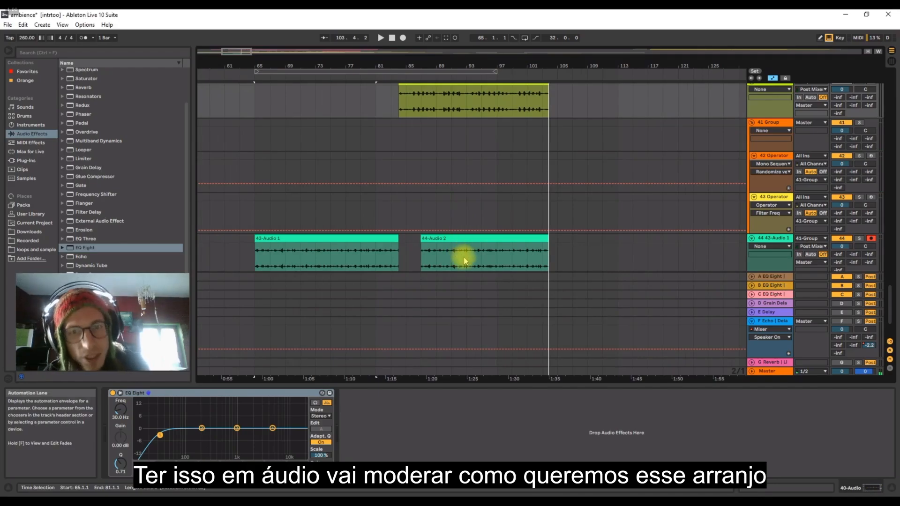
pyautogui.moveTo(463, 257); pyautogui.dragTo(331, 249)
pyautogui.press('Delete')
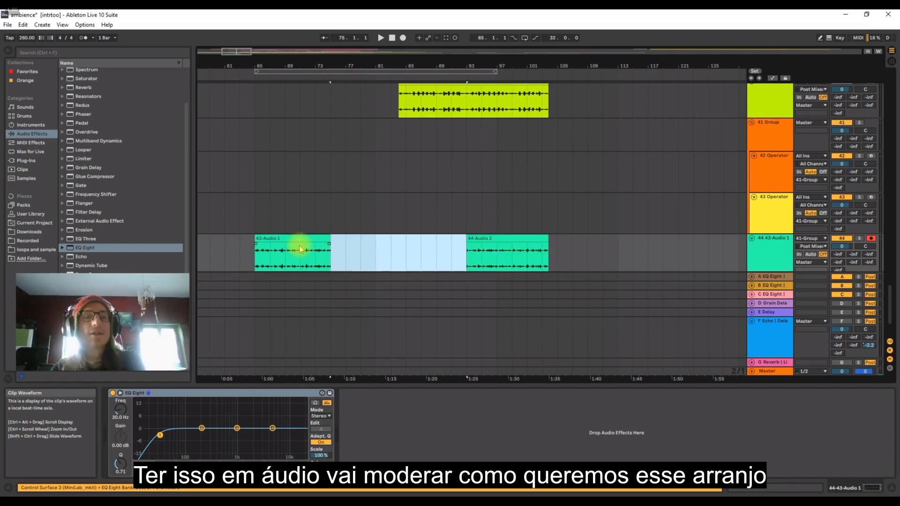
pyautogui.hotkey('ctrl', 'z')
# On track 44, delete bars 91 to 95 and rearrange the first clip with pieces of 44-Audio 2 around bars 69, 73 and 76.
pyautogui.moveTo(457, 257); pyautogui.dragTo(481, 258)
pyautogui.press('Delete')
pyautogui.click(323, 263)
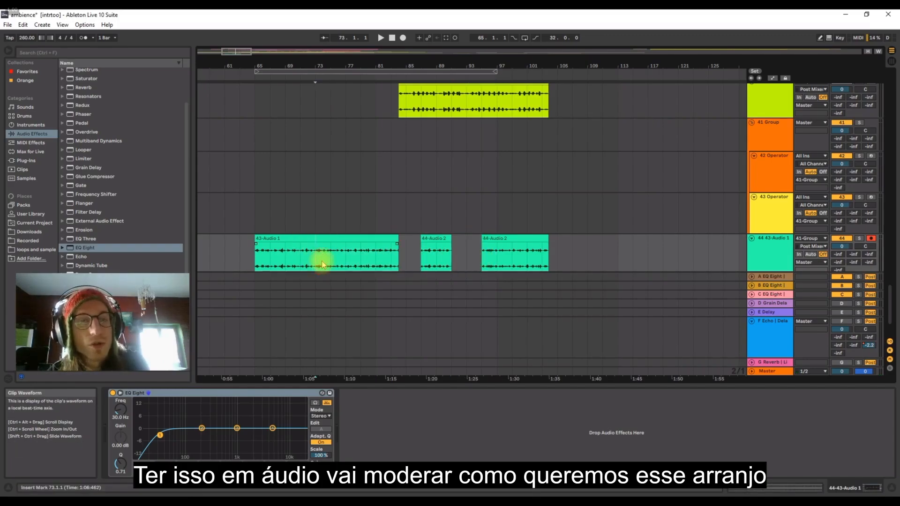
pyautogui.moveTo(295, 44); pyautogui.dragTo(360, 257)
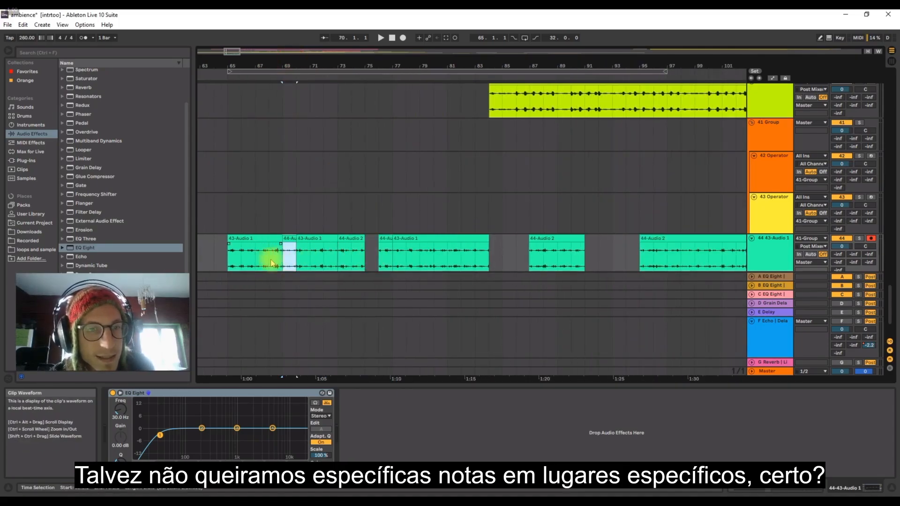
pyautogui.click(244, 237)
# Cut bars 90 to 93 from the kick recording on track 40 and paste them at bar 65.
pyautogui.scroll(1, 539, 117)
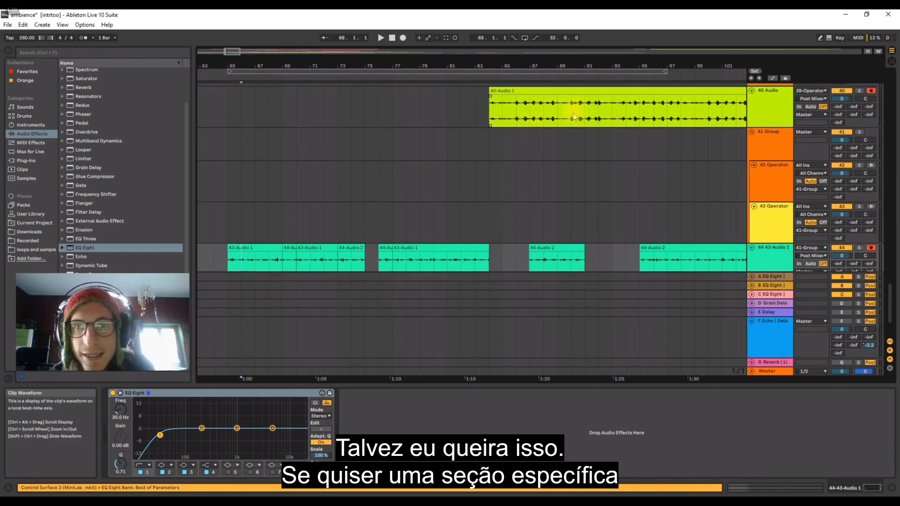
pyautogui.press('Delete')
pyautogui.hotkey('ctrl', 'v')
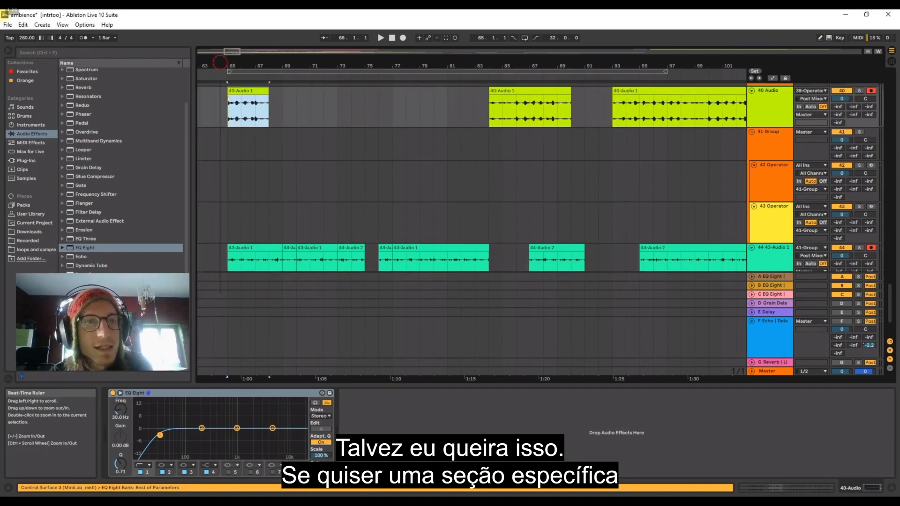
# Play back the kick section at bar 65, toggling solo on track 40 to compare it with the mix.
pyautogui.press('z')
pyautogui.press('space')
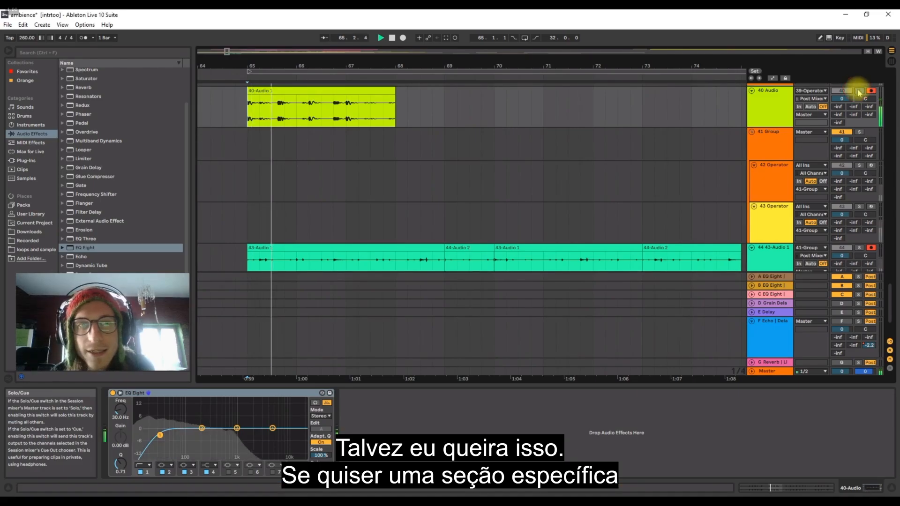
pyautogui.press('space')
pyautogui.press('space')
pyautogui.click(859, 91)
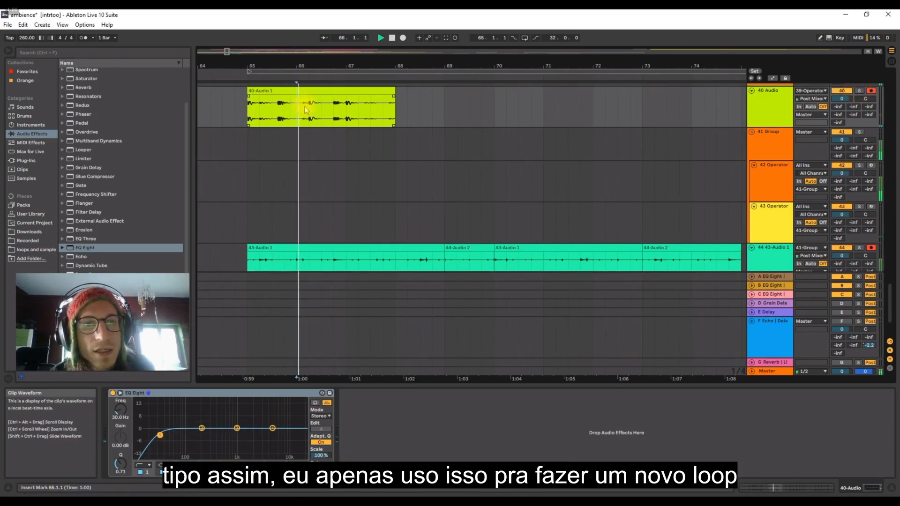
# Copy the kick audio from 66.2.1 to 67.3.1 on track 40 and paste it at 65.3.1.
pyautogui.moveTo(311, 105); pyautogui.dragTo(373, 116)
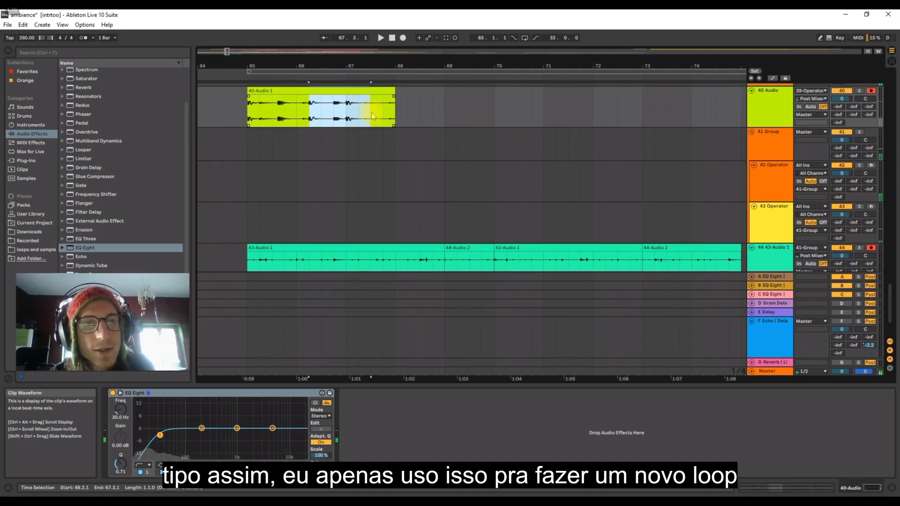
pyautogui.click(269, 113)
pyautogui.hotkey('ctrl', 'v')
# Select the kick audio from 65.1.1 to 67.1.1 on track 40 and duplicate it three times, filling up to bar 73.
pyautogui.click(257, 90)
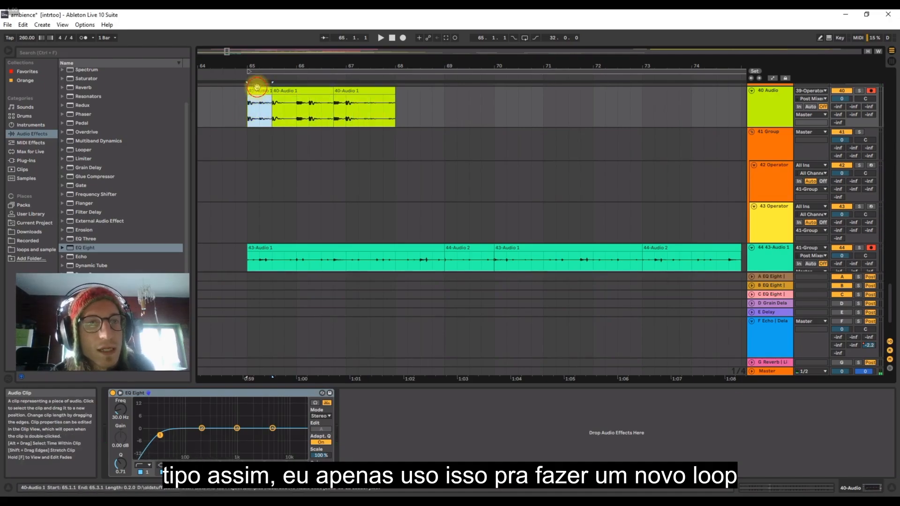
pyautogui.click(251, 112)
pyautogui.moveTo(273, 113); pyautogui.dragTo(346, 115)
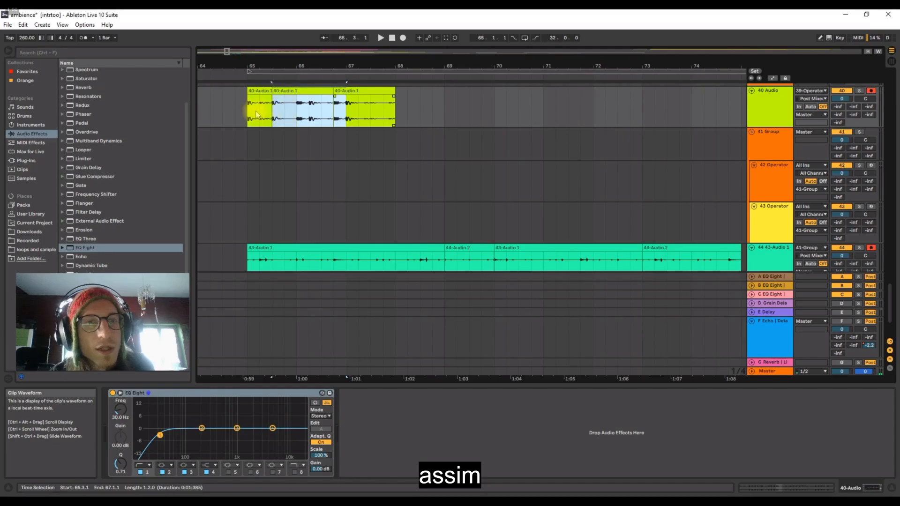
pyautogui.hotkey('ctrl', 'd')
pyautogui.hotkey('ctrl', 'd')
pyautogui.hotkey('ctrl', 'd')
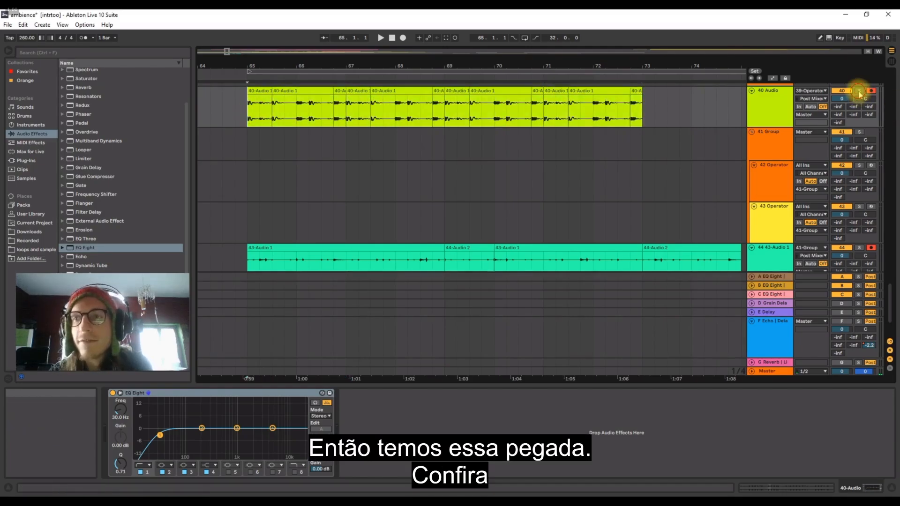
# Play back the repeated kick loop on track 40 from bar 65.
pyautogui.moveTo(333, 70); pyautogui.dragTo(334, 66)
pyautogui.press('space')
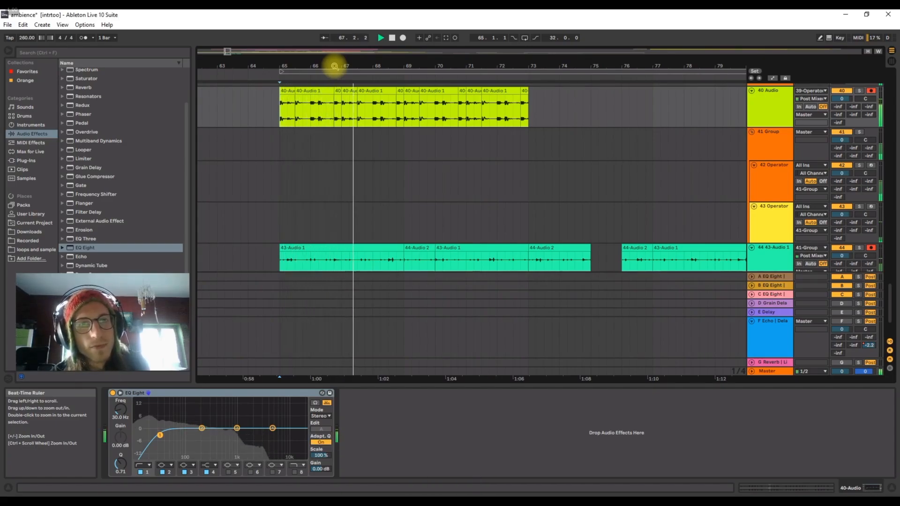
pyautogui.moveTo(383, 66); pyautogui.dragTo(382, 63)
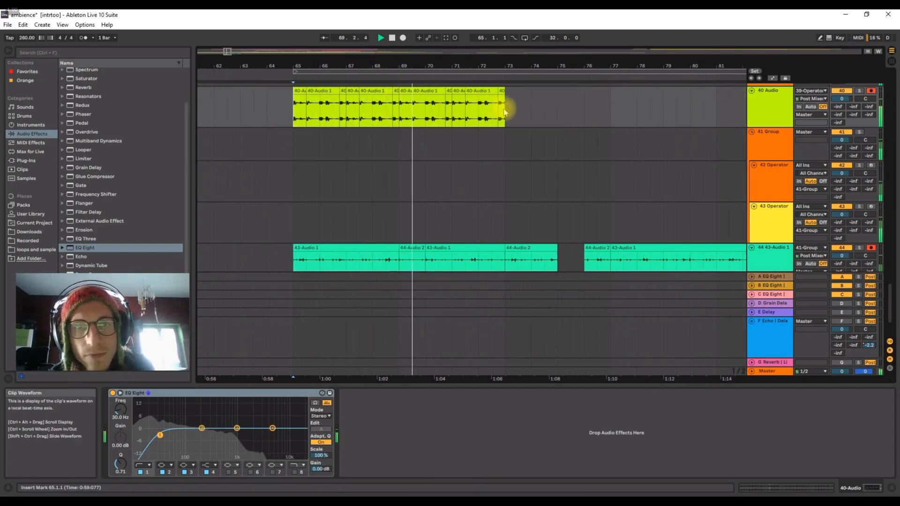
# Duplicate bars 65 to 73 once on both kick track 40 and percussion track 44, extending each by eight bars to bar 81.
pyautogui.moveTo(505, 104); pyautogui.dragTo(294, 104)
pyautogui.hotkey('ctrl', 'd')
pyautogui.moveTo(449, 63); pyautogui.dragTo(376, 56)
pyautogui.moveTo(413, 263); pyautogui.dragTo(291, 253)
pyautogui.hotkey('ctrl', 'd')
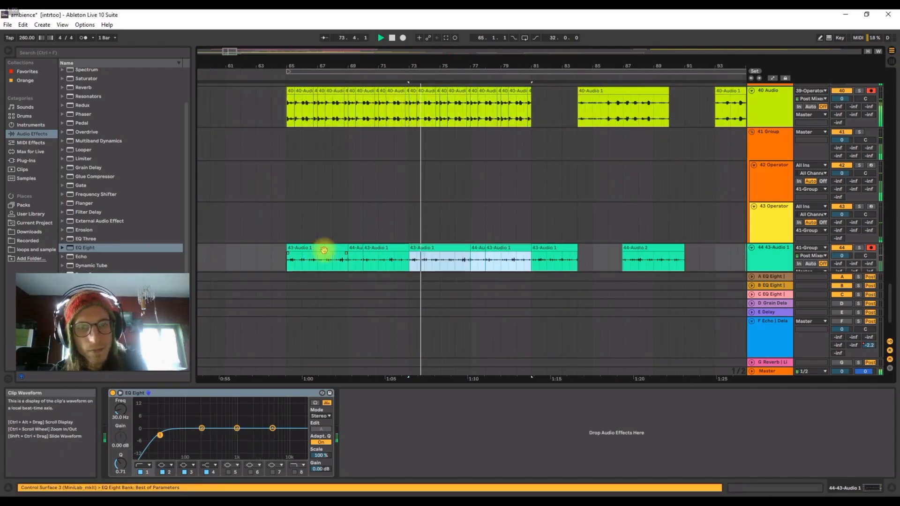
# Duplicate the kick audio between bars 65 and 81 on track 40 so the loop runs to bar 97.
pyautogui.scroll(-2, 397, 236)
pyautogui.scroll(3, 432, 235)
pyautogui.scroll(1, 433, 235)
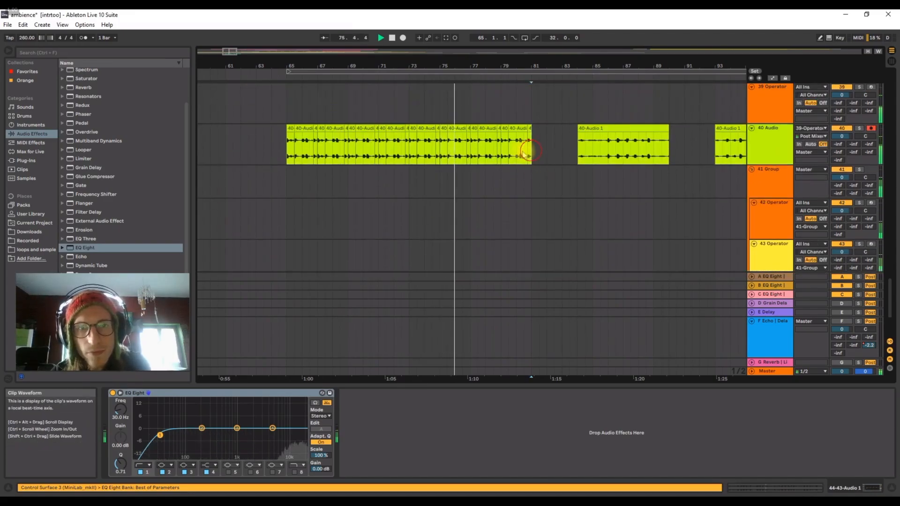
pyautogui.moveTo(527, 151); pyautogui.dragTo(284, 151)
pyautogui.hotkey('ctrl', 'd')
pyautogui.moveTo(429, 60); pyautogui.dragTo(479, 62)
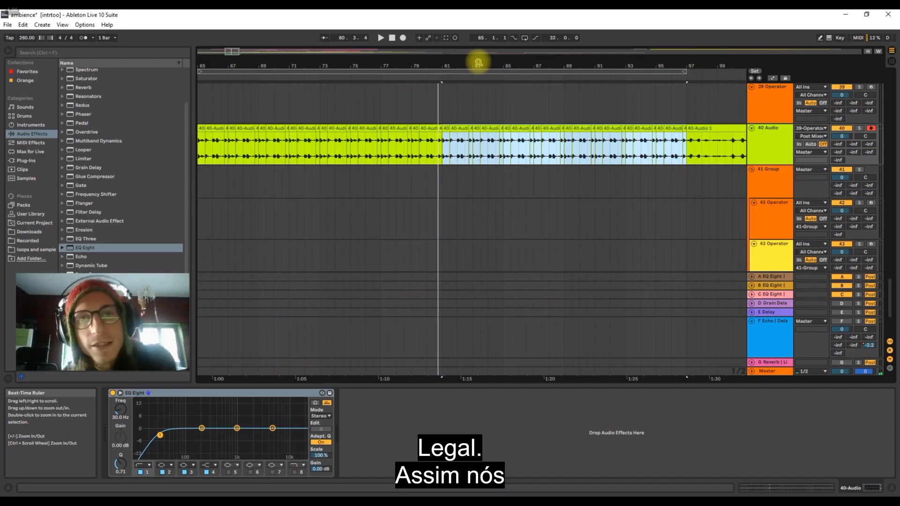
pyautogui.moveTo(478, 63); pyautogui.dragTo(479, 70)
pyautogui.moveTo(240, 66); pyautogui.dragTo(287, 65)
pyautogui.moveTo(221, 153); pyautogui.dragTo(325, 151)
pyautogui.moveTo(385, 151); pyautogui.dragTo(420, 151)
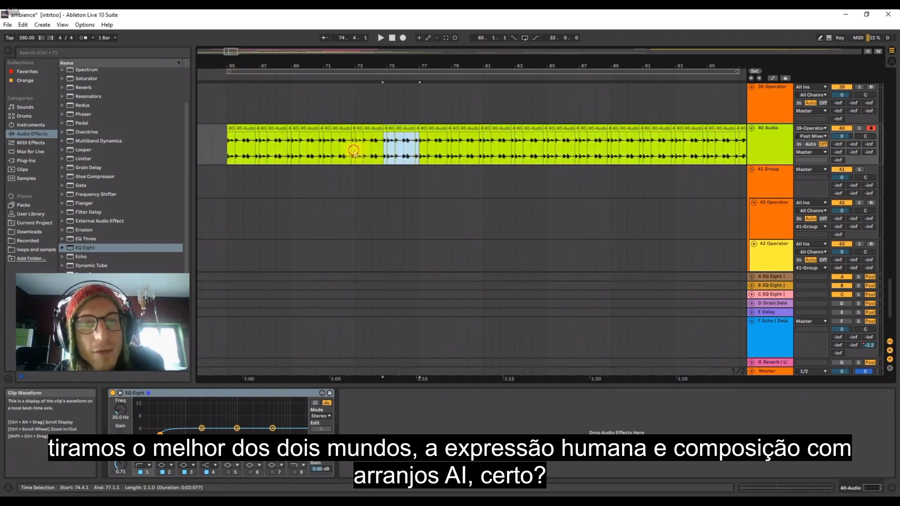
pyautogui.moveTo(357, 150); pyautogui.dragTo(479, 157)
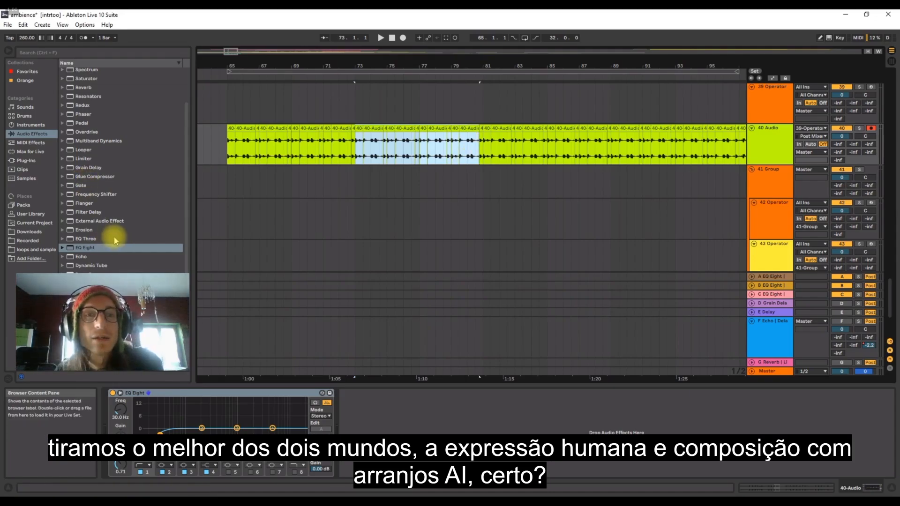
pyautogui.click(486, 146)
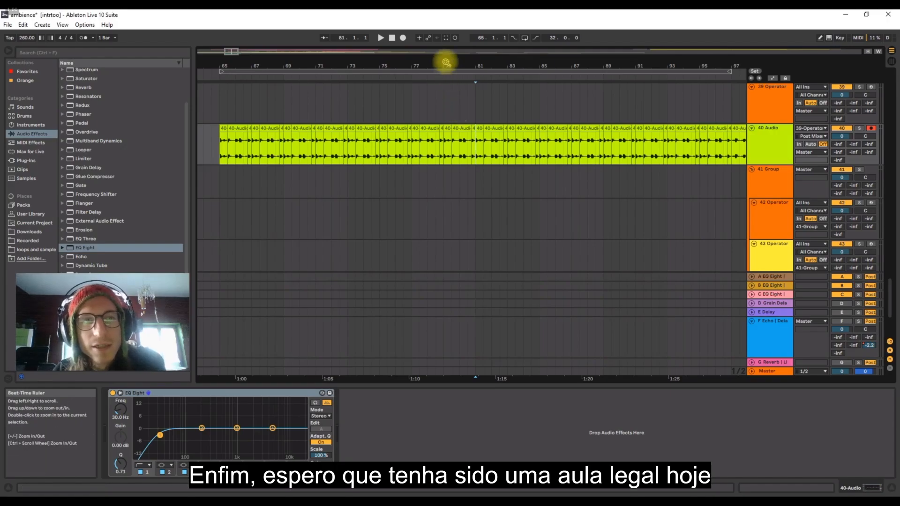
pyautogui.moveTo(446, 63); pyautogui.dragTo(429, 73)
pyautogui.scroll(-4, 759, 244)
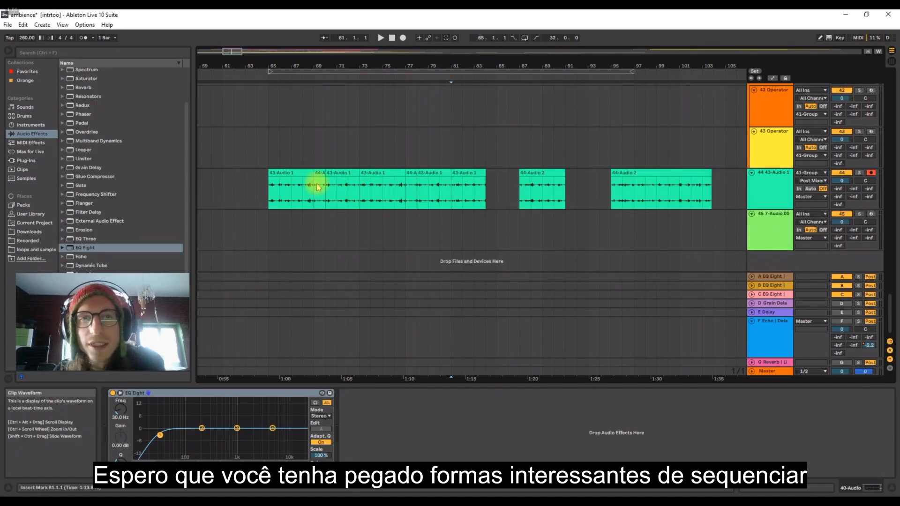
pyautogui.click(278, 174)
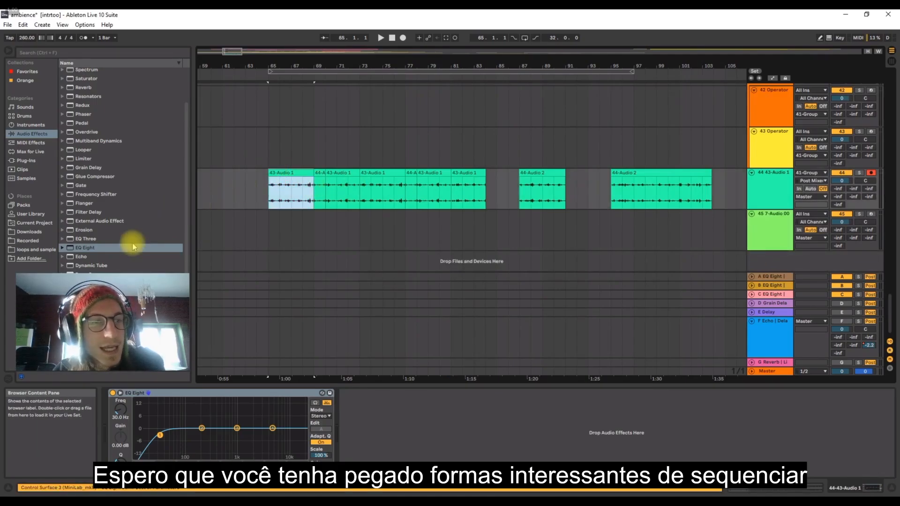